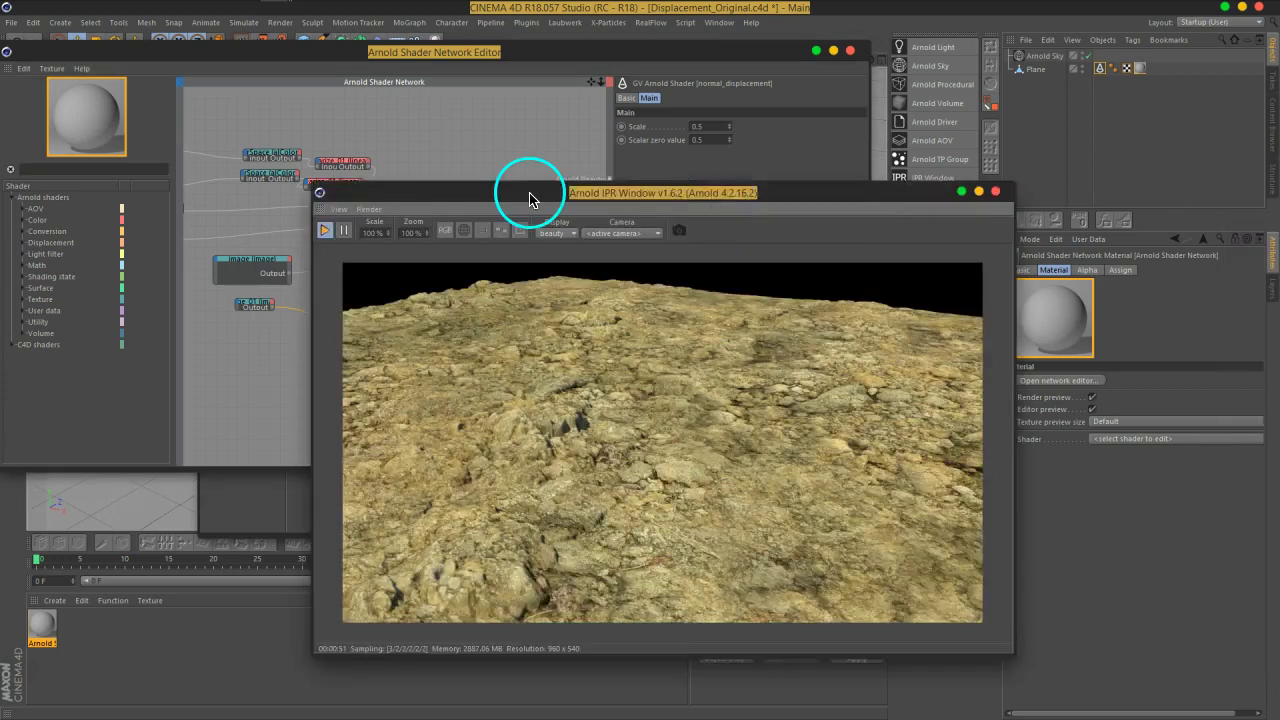
Step: Review the Plane's Arnold tag Displacement and Subdivision Iterations settings beside the live IPR render
mouse_move(529, 194)
left_mouse_down()
mouse_move(805, 85)
mouse_move(840, 100)
left_mouse_up()
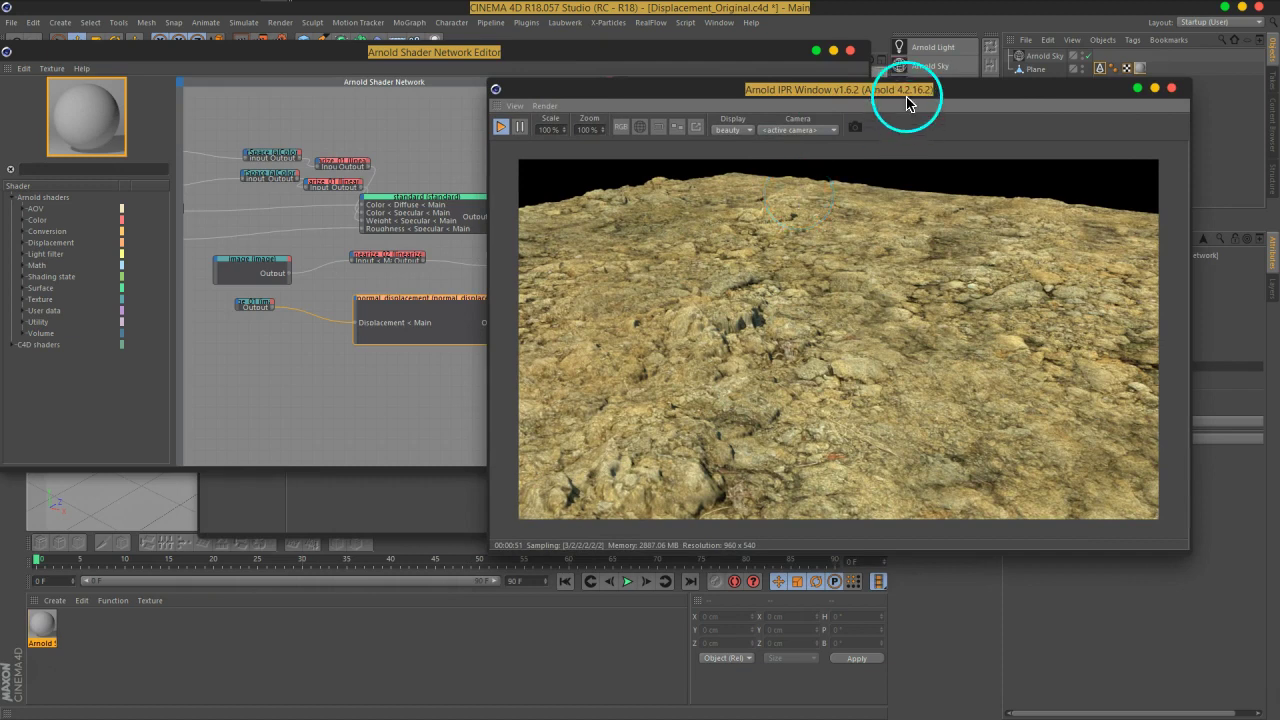
left_click_drag(911, 92, 628, 88)
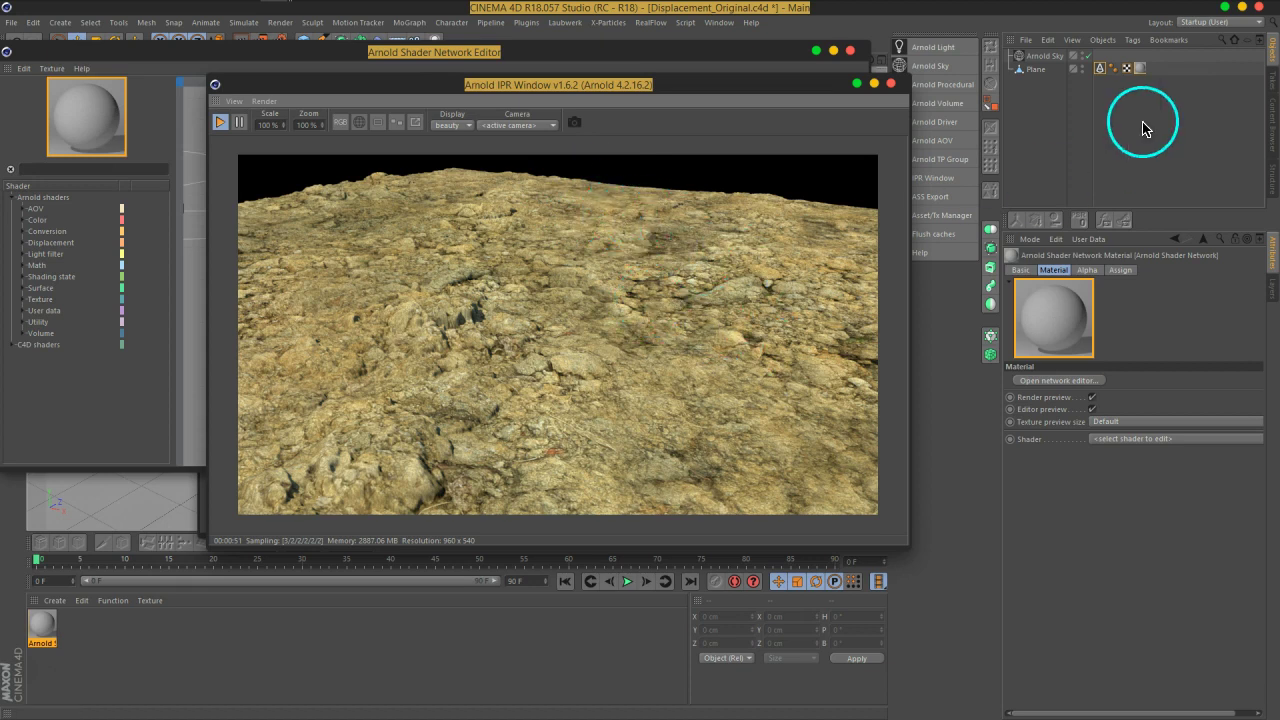
left_click(1100, 68)
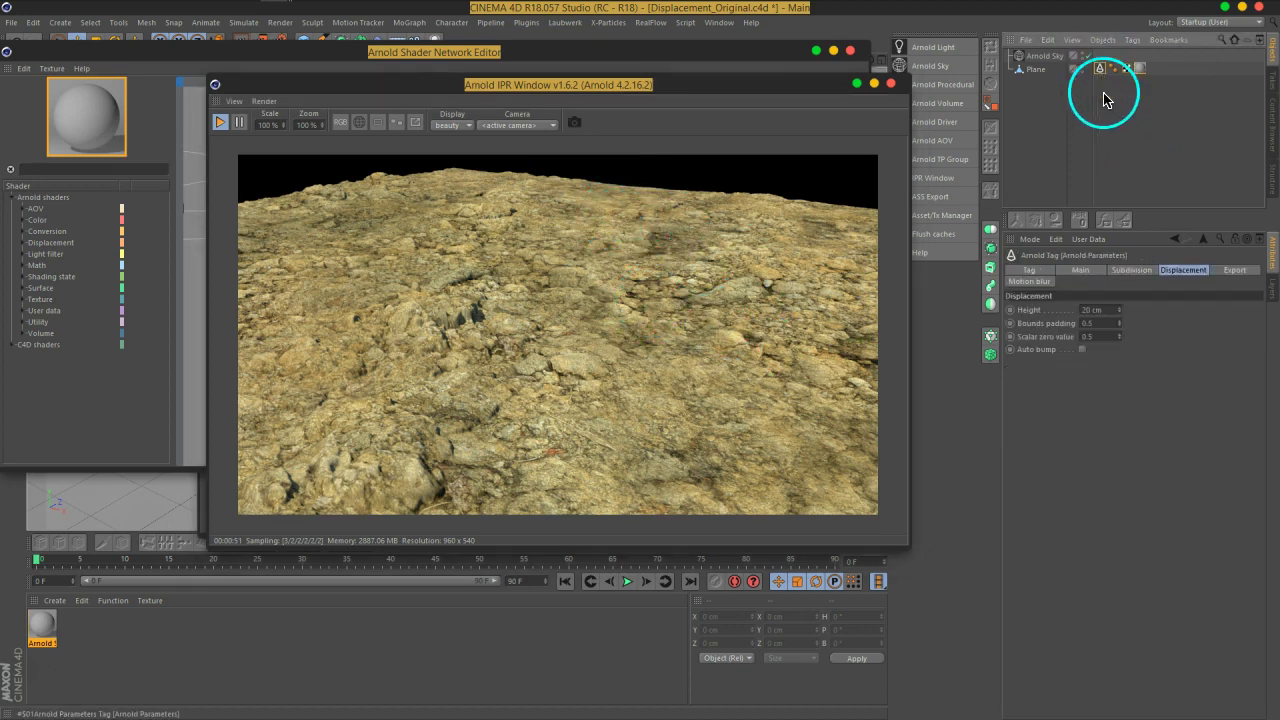
left_click(1131, 270)
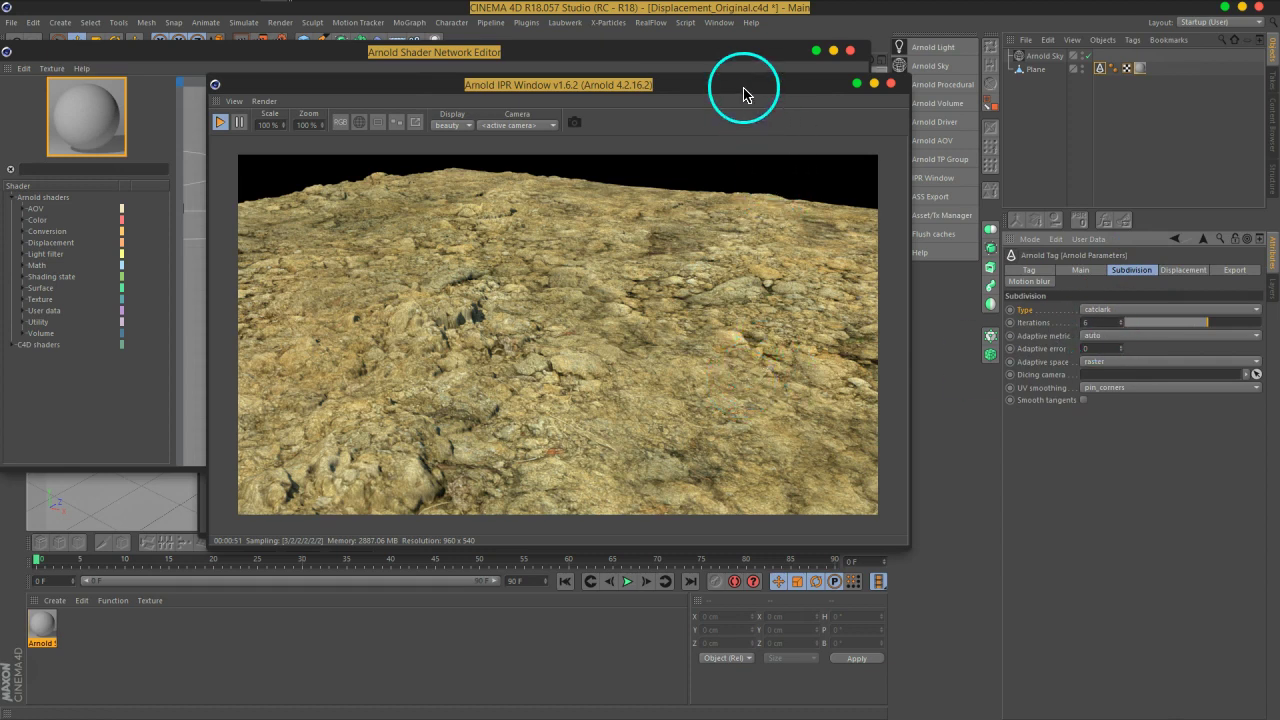
left_click_drag(744, 92, 793, 60)
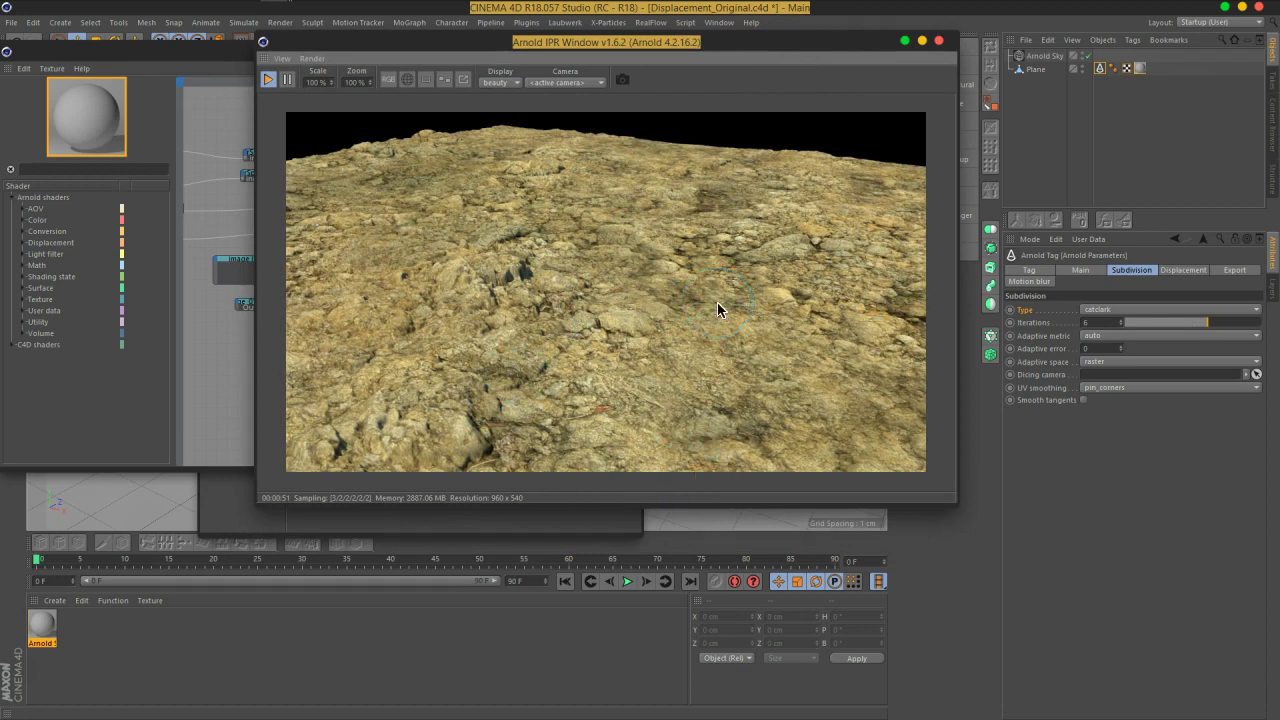
left_click(1036, 322)
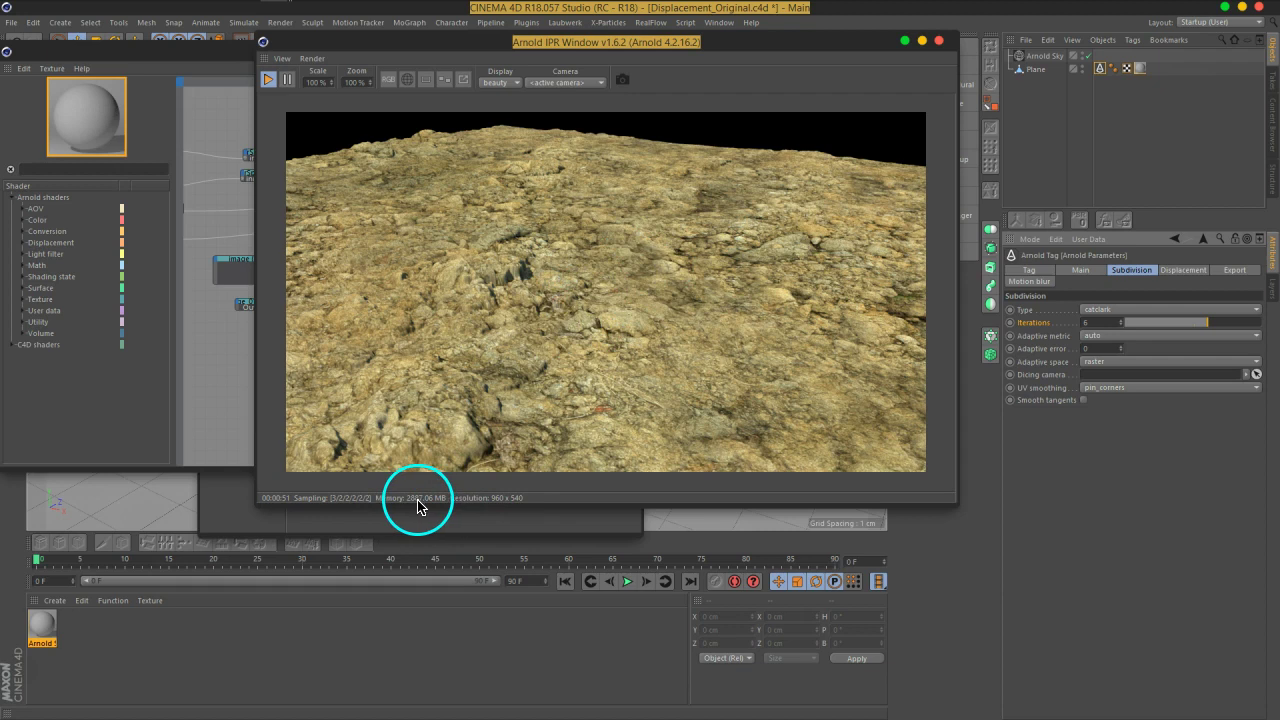
Step: Save the scene and move the render preview aside to reveal the shader network
key("ctrl+s")
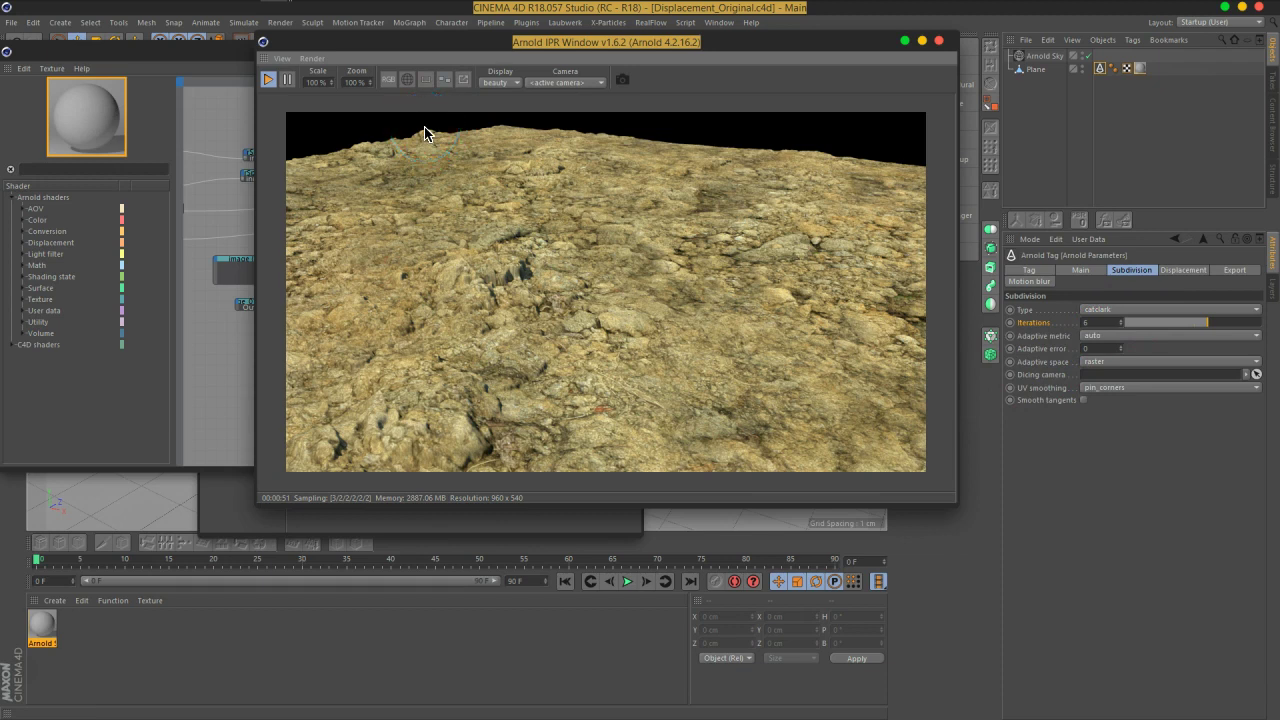
mouse_move(485, 44)
left_mouse_down()
mouse_move(795, 356)
mouse_move(717, 215)
left_mouse_up()
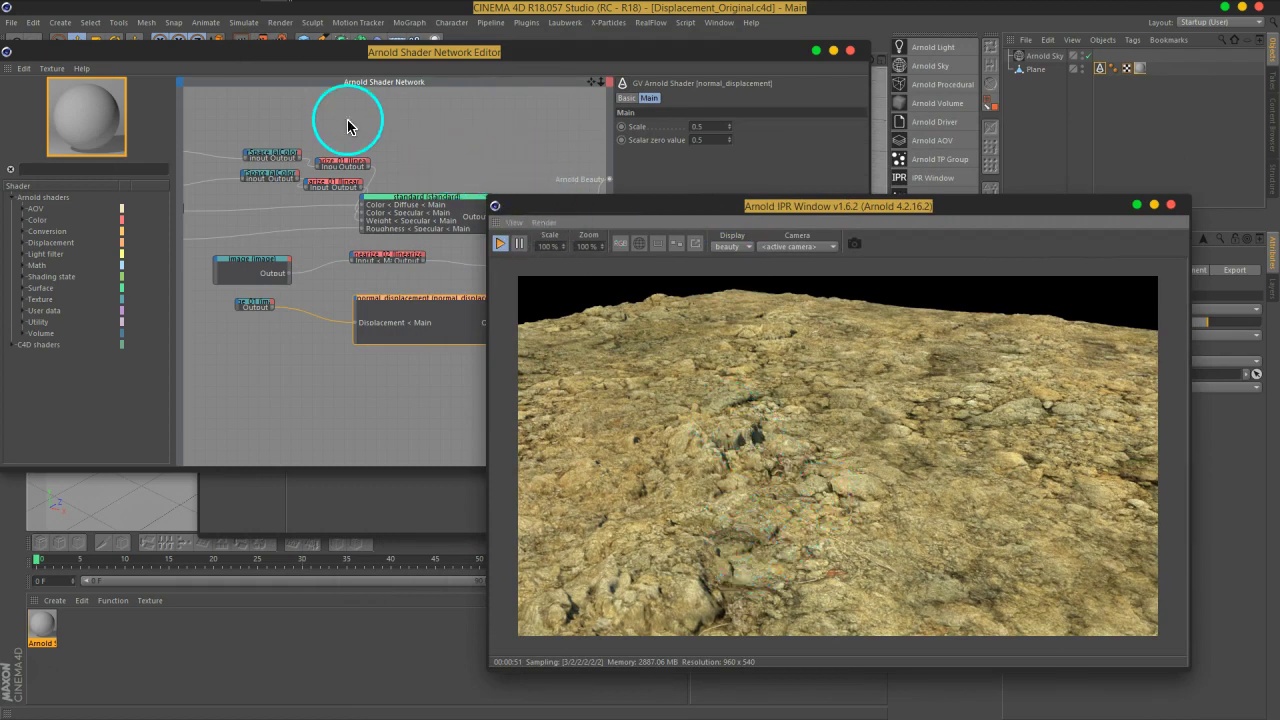
Step: Search 'im' and add an image node loading SOIL-01_270cm_AO-4k.png
left_click(111, 171)
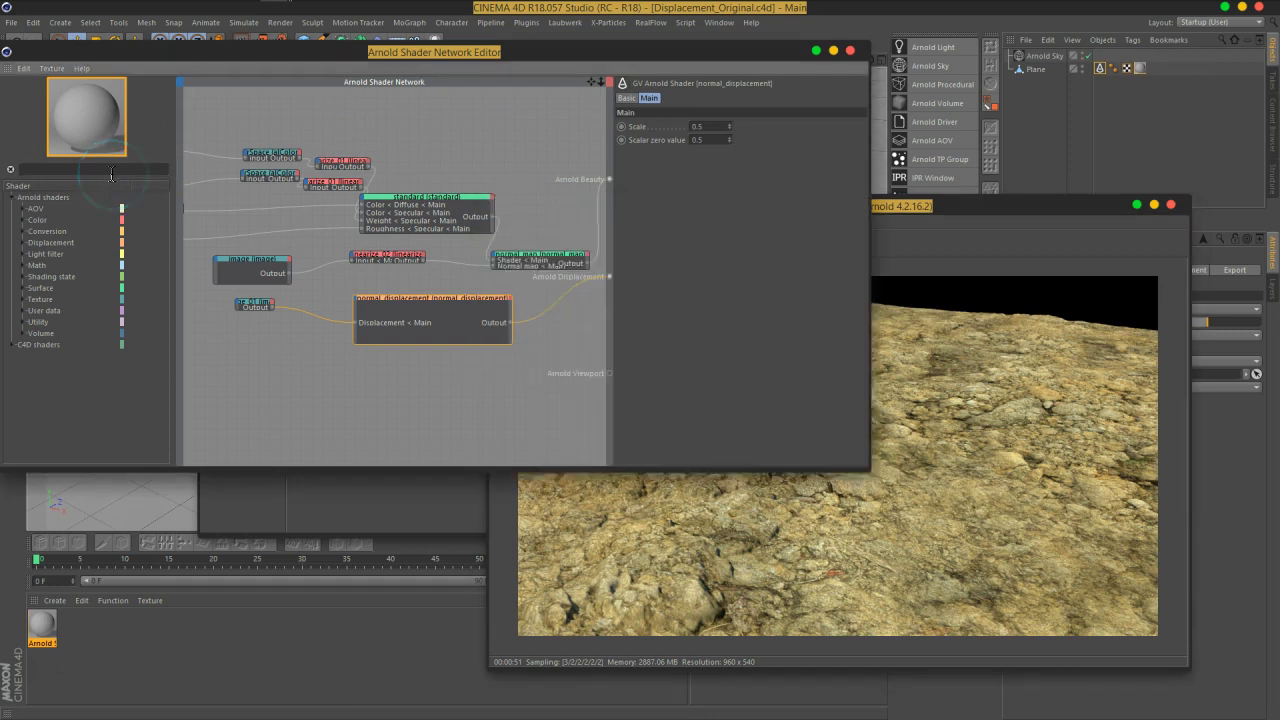
type("ima")
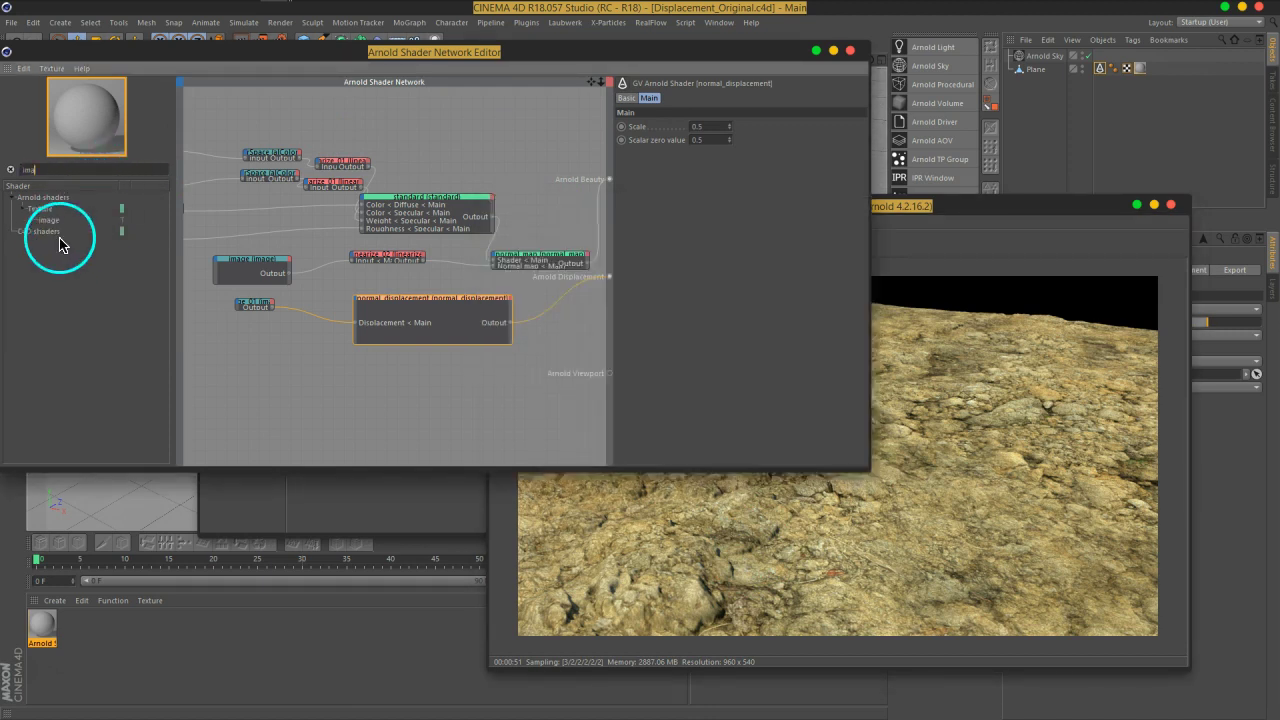
mouse_move(50, 219)
left_mouse_down()
mouse_move(320, 138)
mouse_move(326, 114)
left_mouse_up()
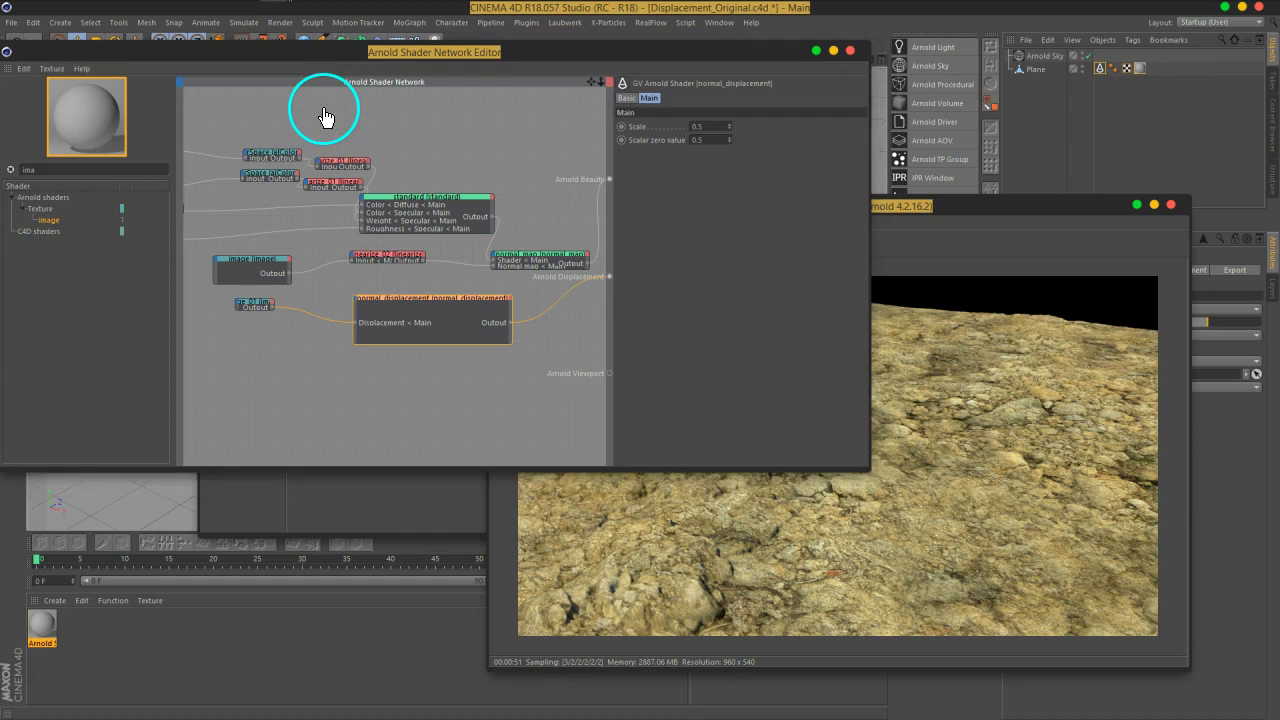
scroll(717, 550, "down", 1)
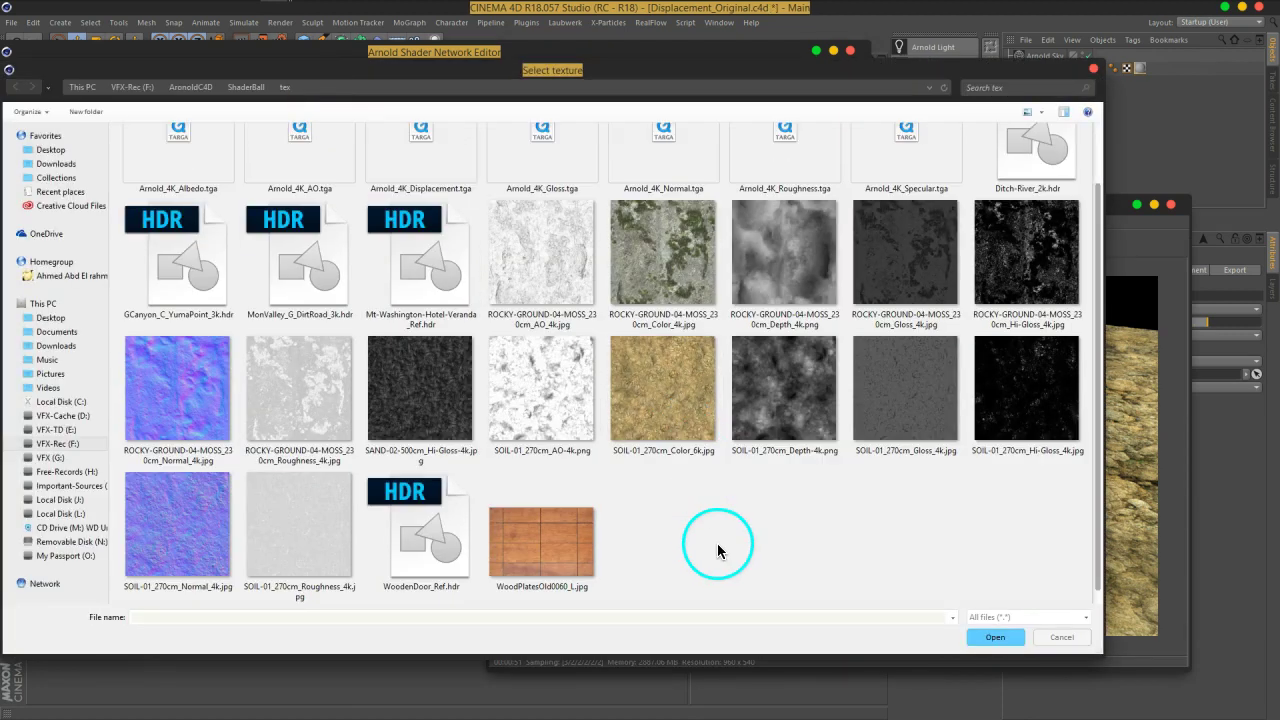
left_click(554, 437)
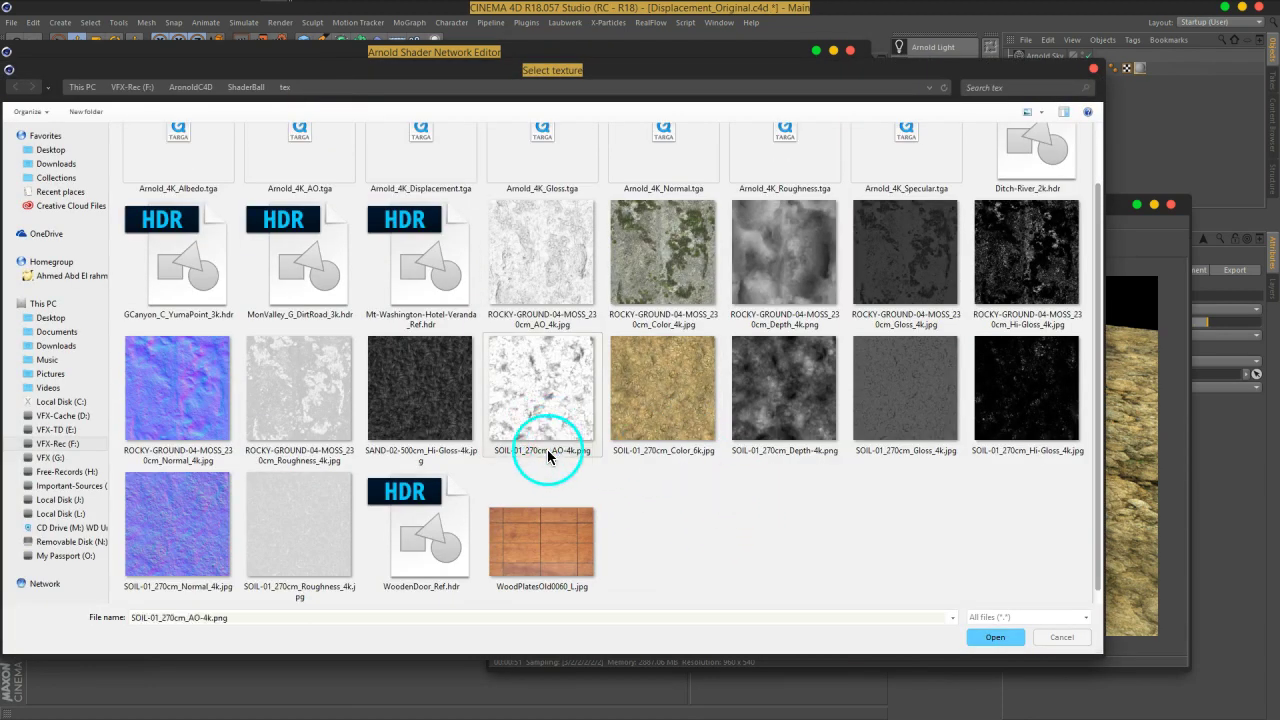
left_click(995, 637)
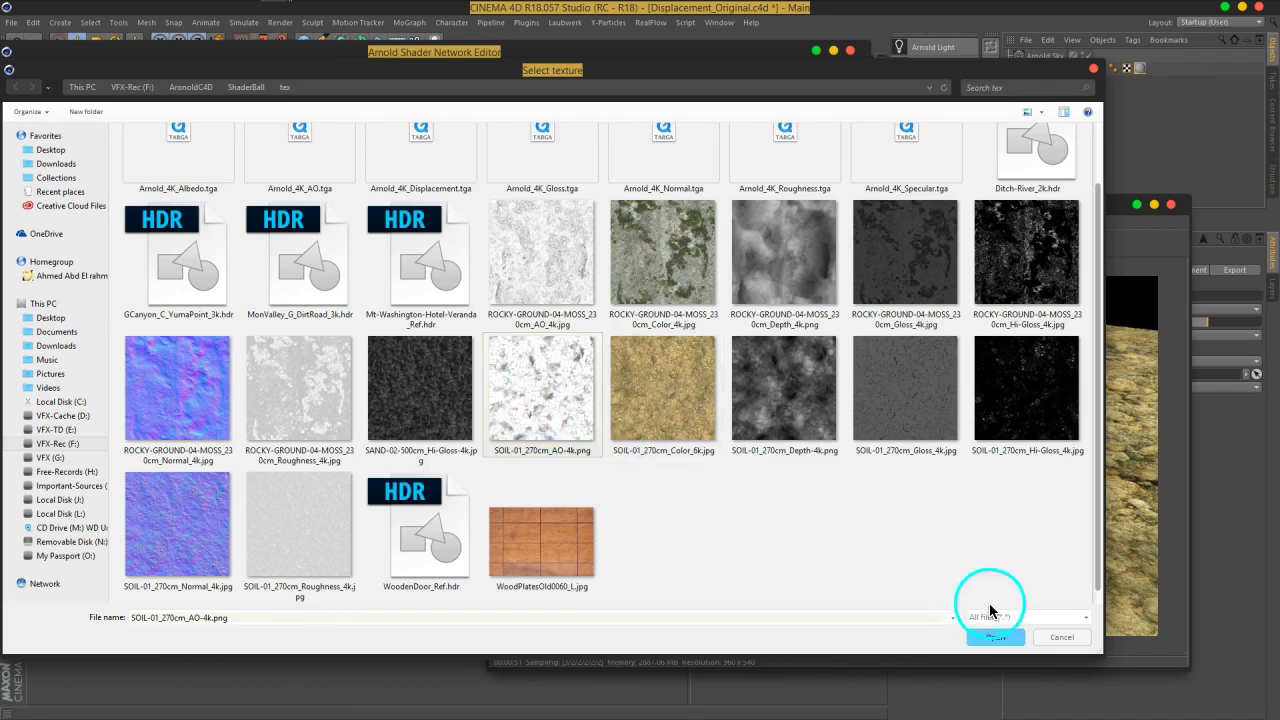
Step: Position the new image node and inspect image_02's UV coordinate settings
left_click_drag(357, 286, 241, 276)
left_click(249, 305)
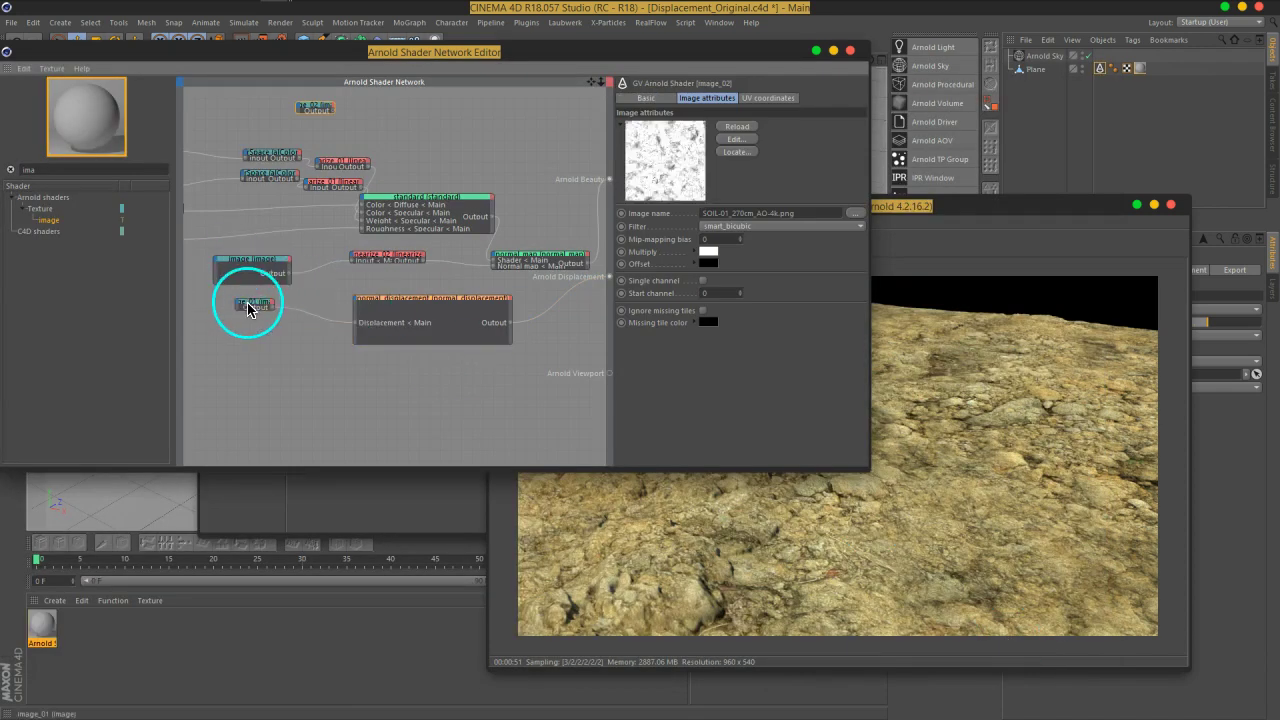
left_click(767, 98)
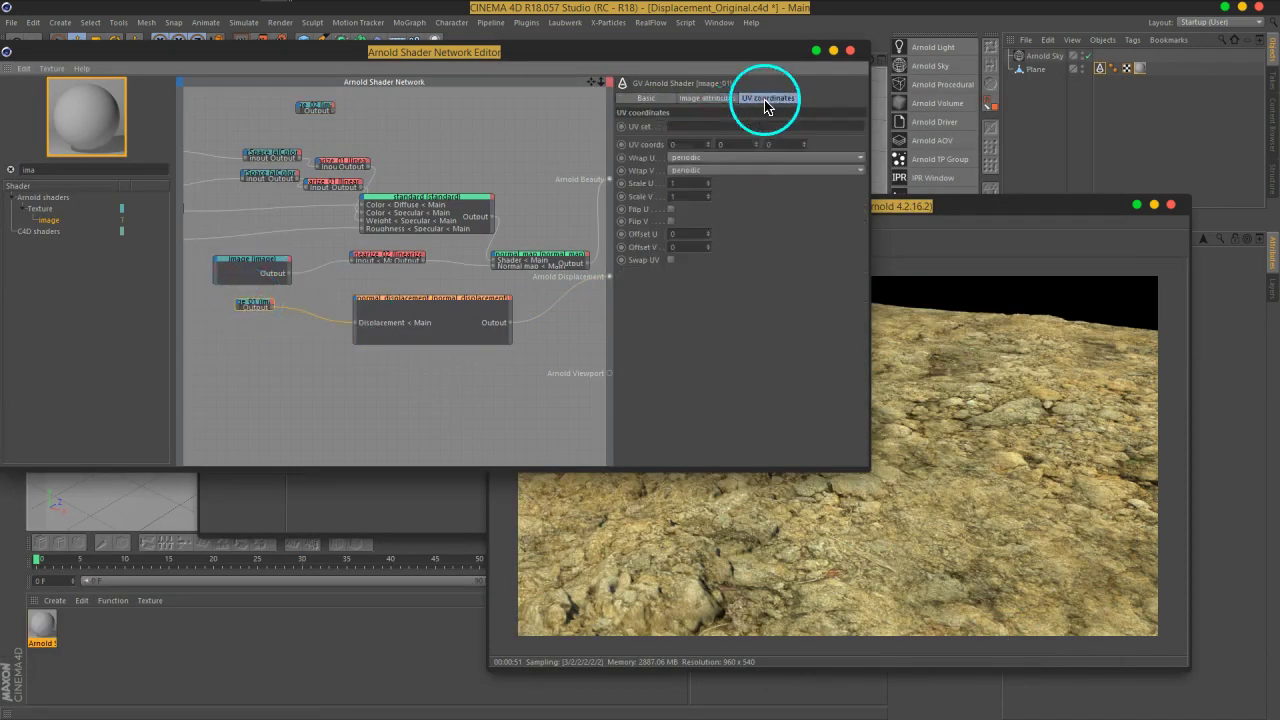
left_click(310, 108)
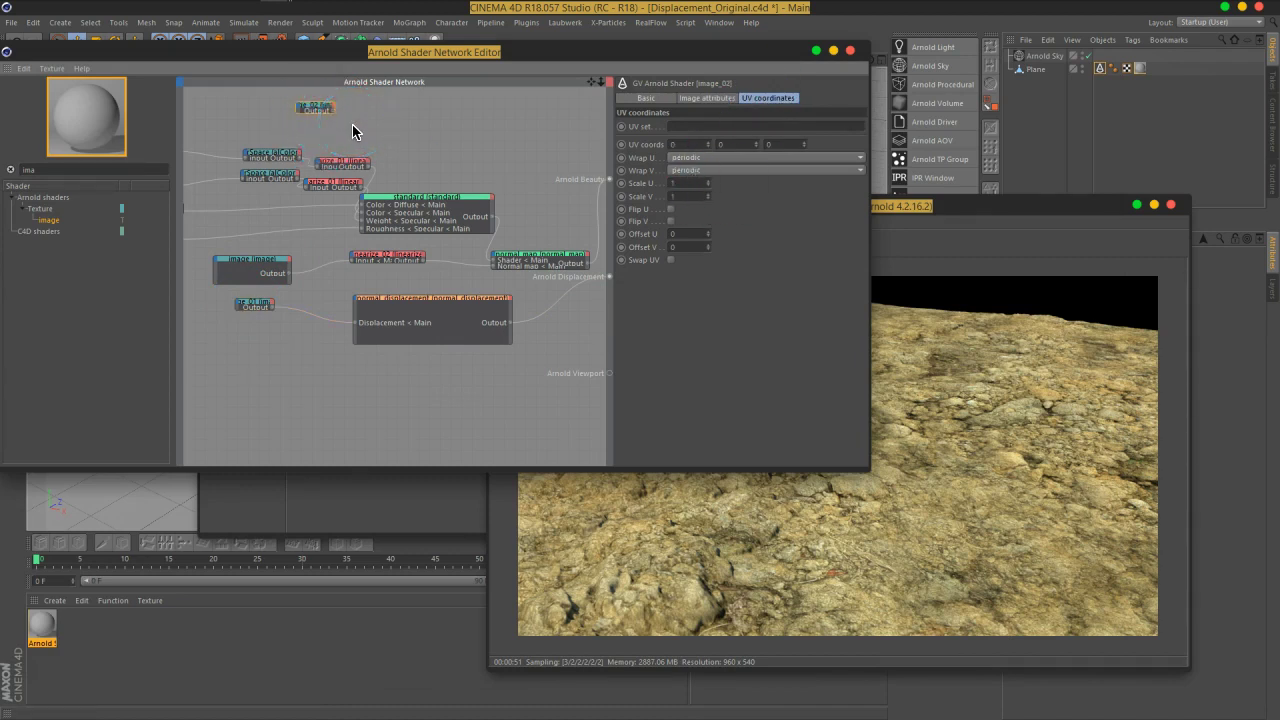
Step: Bring the standard and normal_map nodes into view and select the standard shader
middle_click_drag(352, 131, 397, 158)
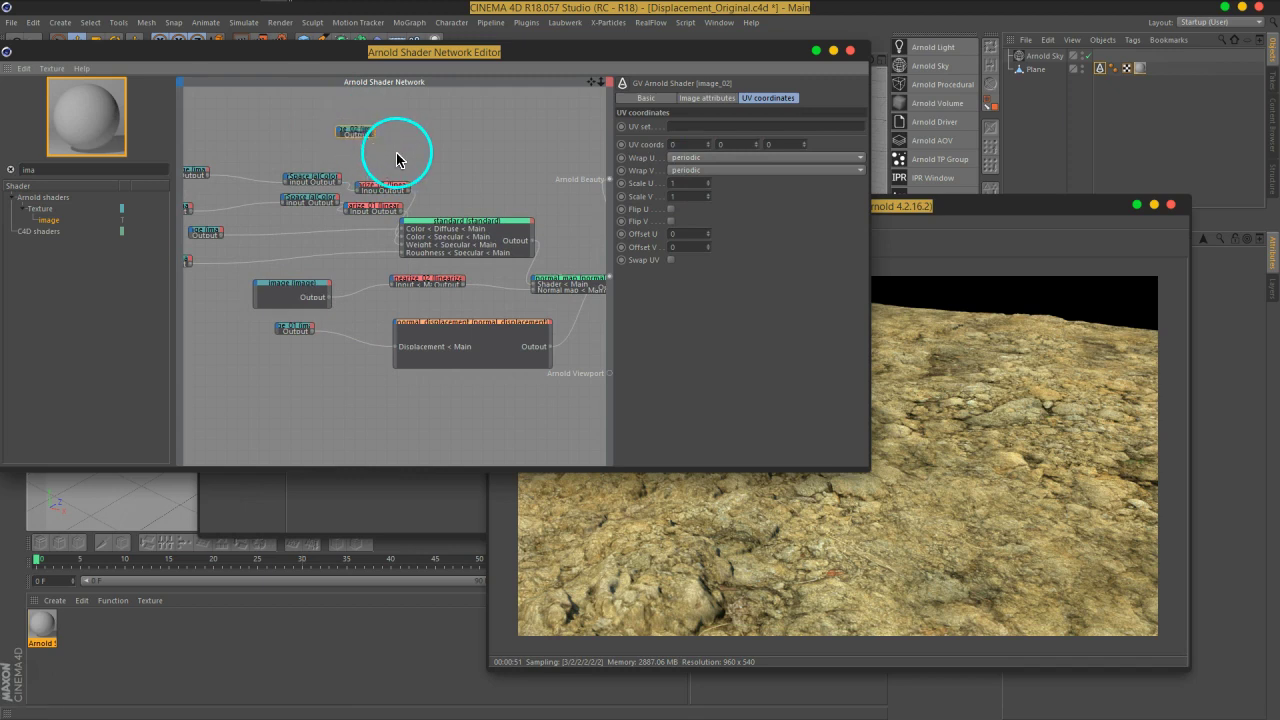
scroll(397, 158, "up", 2)
scroll(378, 143, "up", 2)
scroll(380, 143, "up", 2)
scroll(460, 217, "up", 1)
mouse_move(443, 191)
middle_mouse_down()
mouse_move(463, 166)
mouse_move(380, 200)
mouse_move(334, 180)
mouse_move(395, 195)
middle_mouse_up()
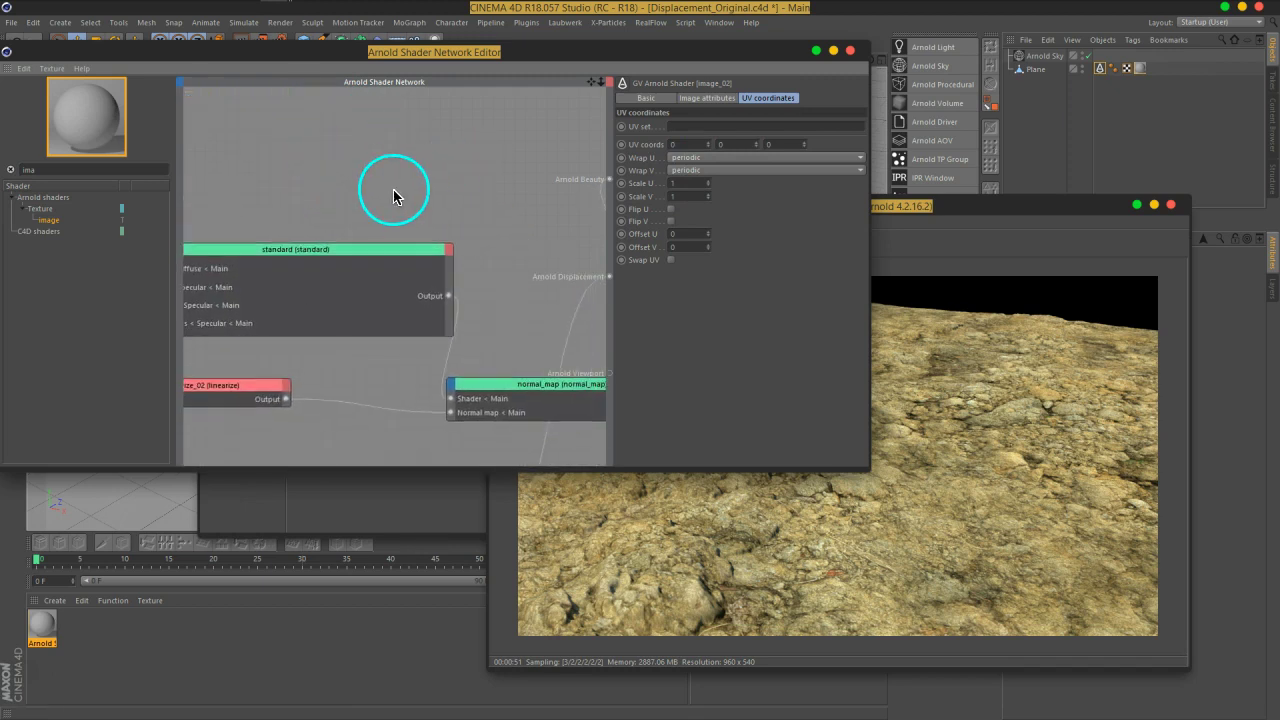
mouse_move(343, 258)
left_mouse_down()
mouse_move(371, 249)
mouse_move(349, 255)
left_mouse_up()
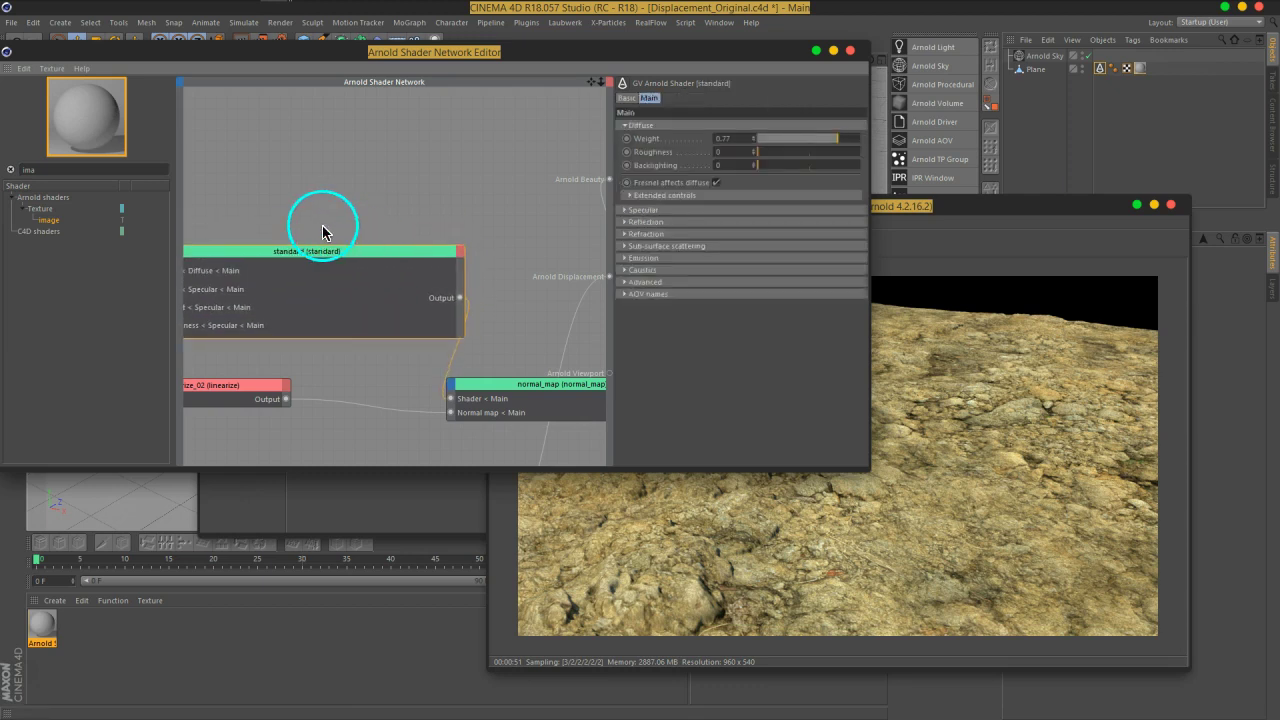
Step: Add a multiply node and disconnect the standard shader from normal_map
left_click(78, 167)
type("mul")
mouse_move(52, 254)
left_mouse_down()
mouse_move(368, 213)
mouse_move(409, 163)
left_mouse_up()
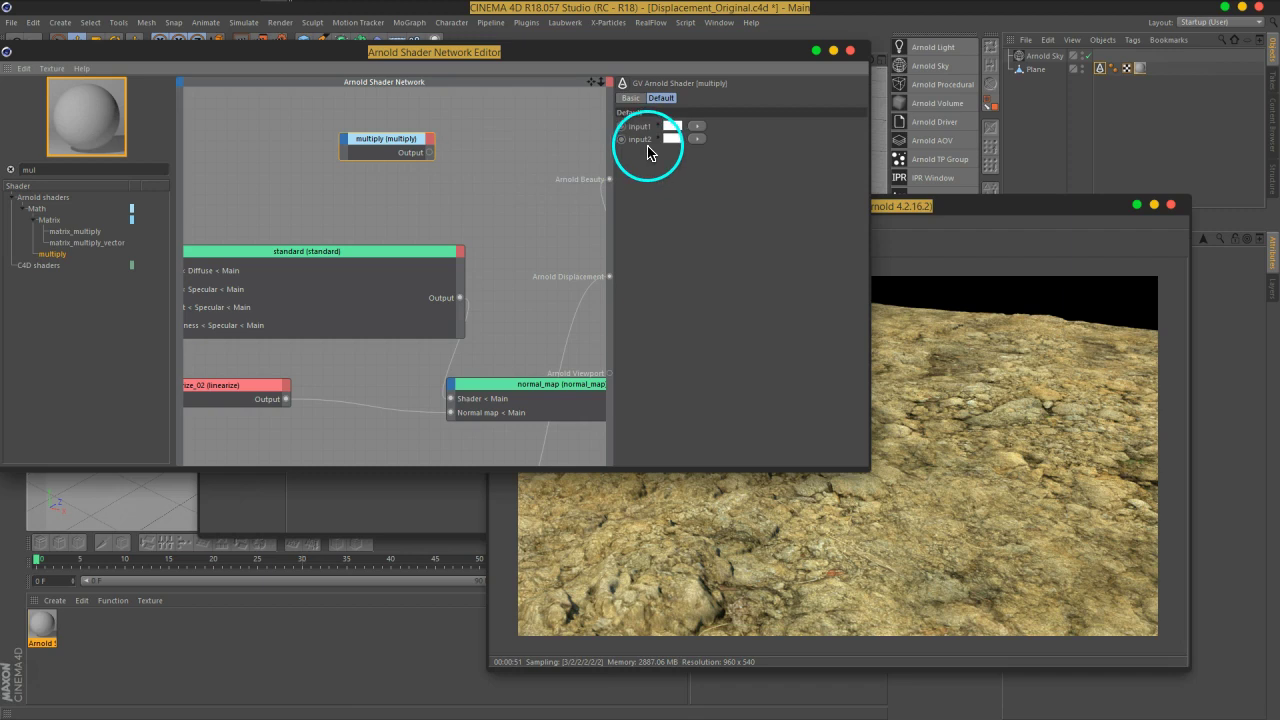
left_click_drag(349, 258, 287, 244)
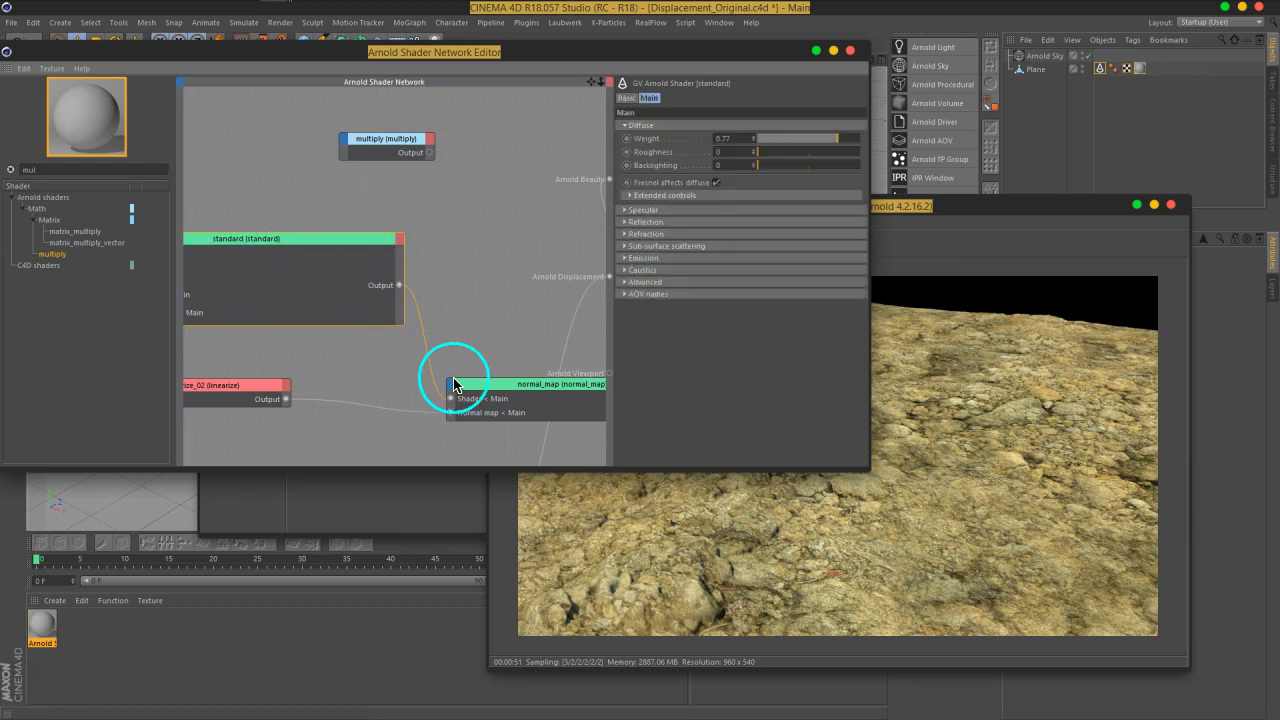
left_click_drag(452, 403, 423, 382)
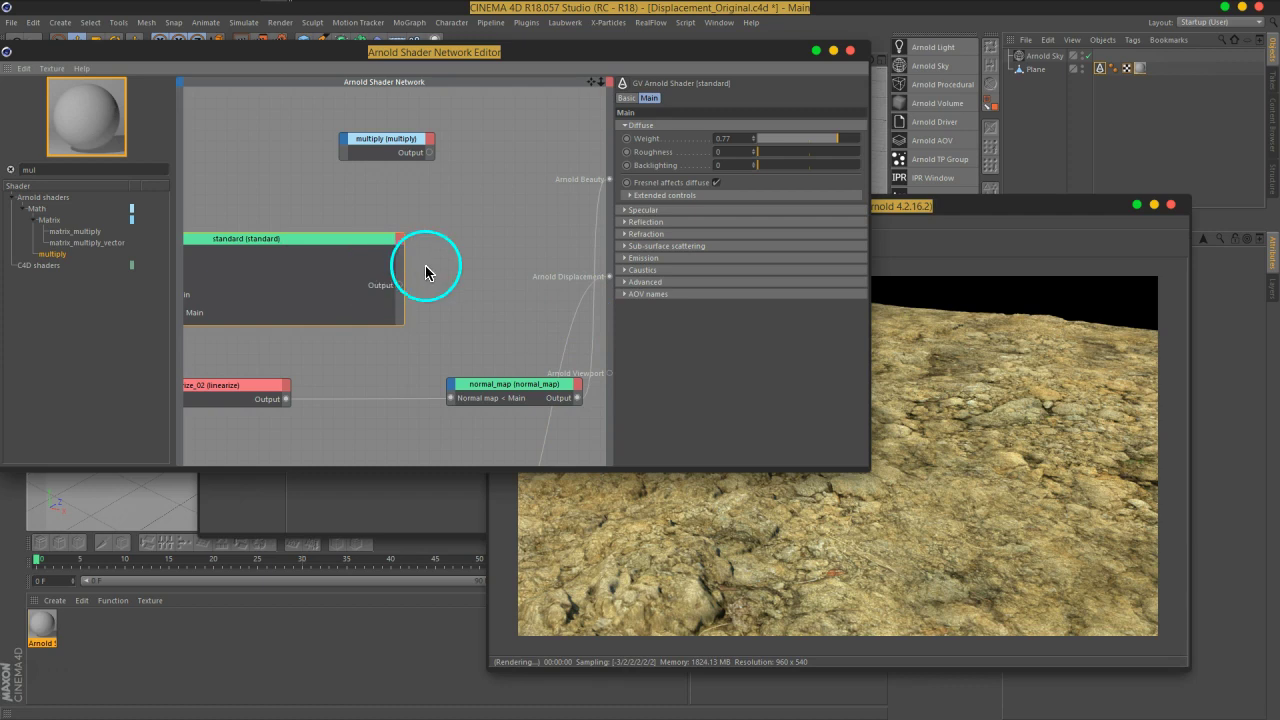
Step: Plug image_02 into multiply's input1 and the standard shader into input2
mouse_move(243, 166)
middle_mouse_down()
mouse_move(357, 200)
mouse_move(386, 243)
middle_mouse_up()
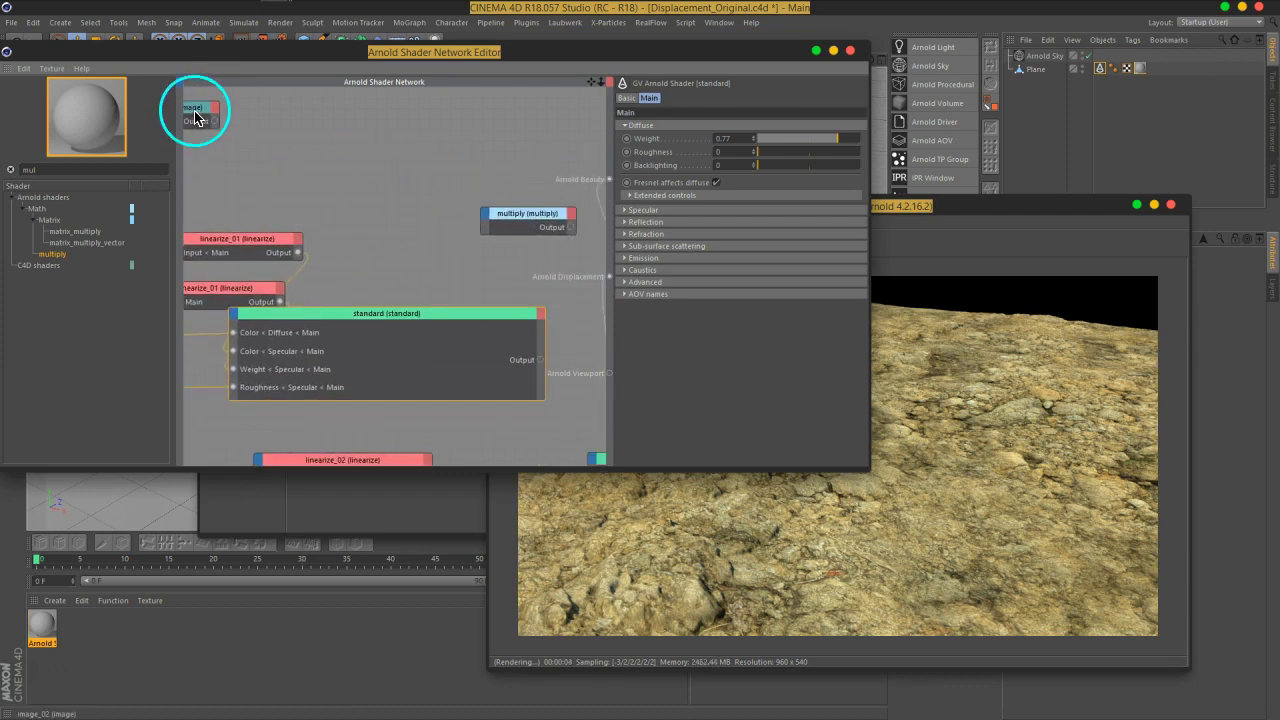
left_click_drag(200, 110, 309, 160)
middle_click_drag(491, 271, 391, 228)
left_click_drag(283, 145, 474, 203)
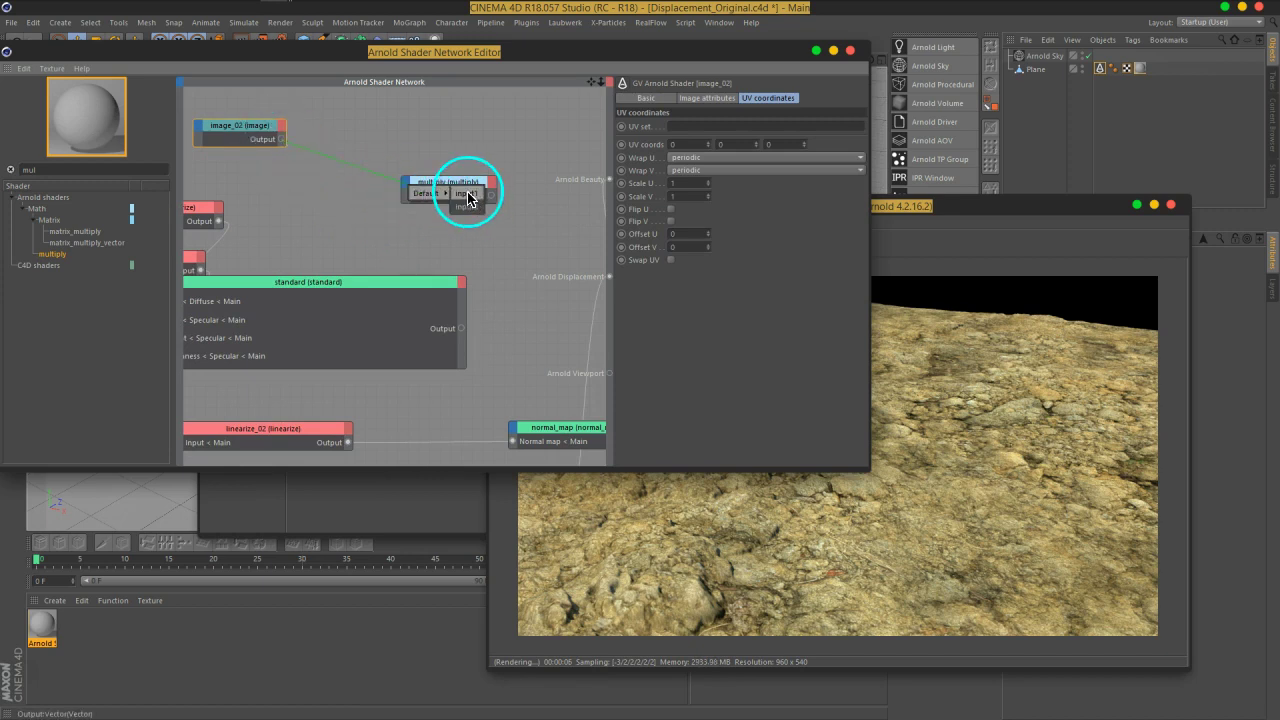
left_click(467, 193)
mouse_move(462, 328)
left_mouse_down()
mouse_move(513, 277)
mouse_move(408, 194)
left_mouse_up()
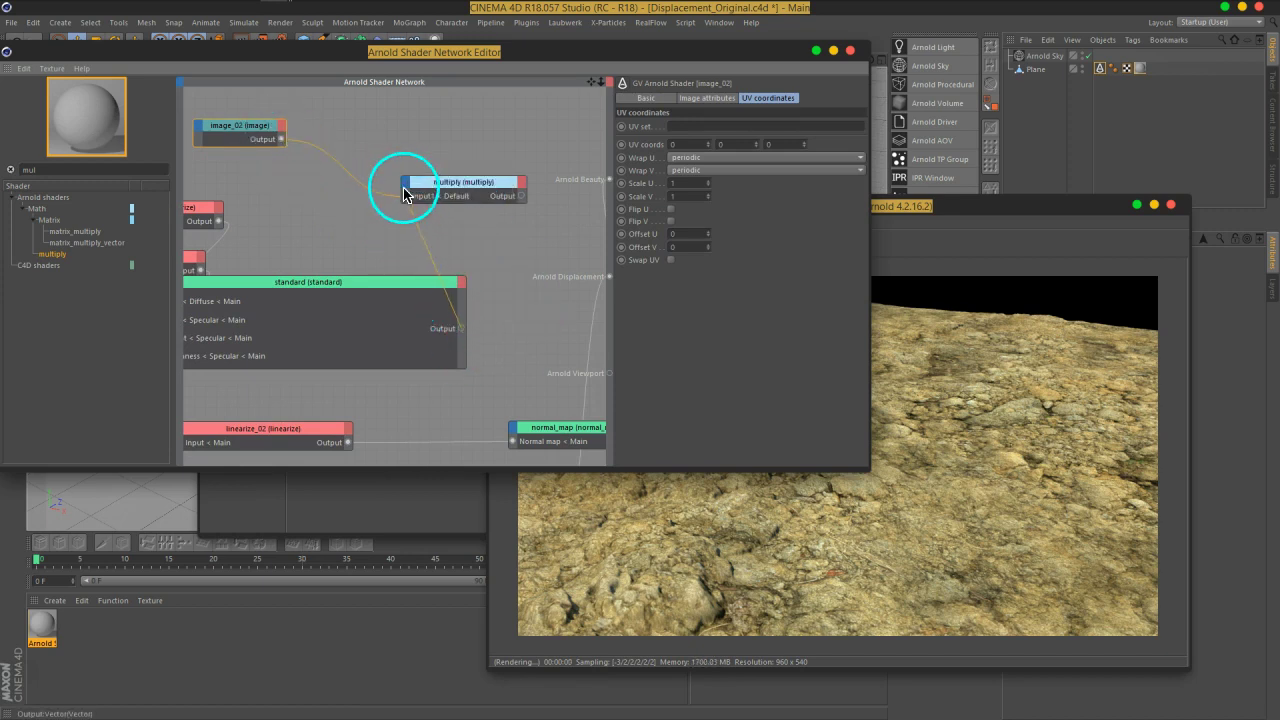
left_click(457, 201)
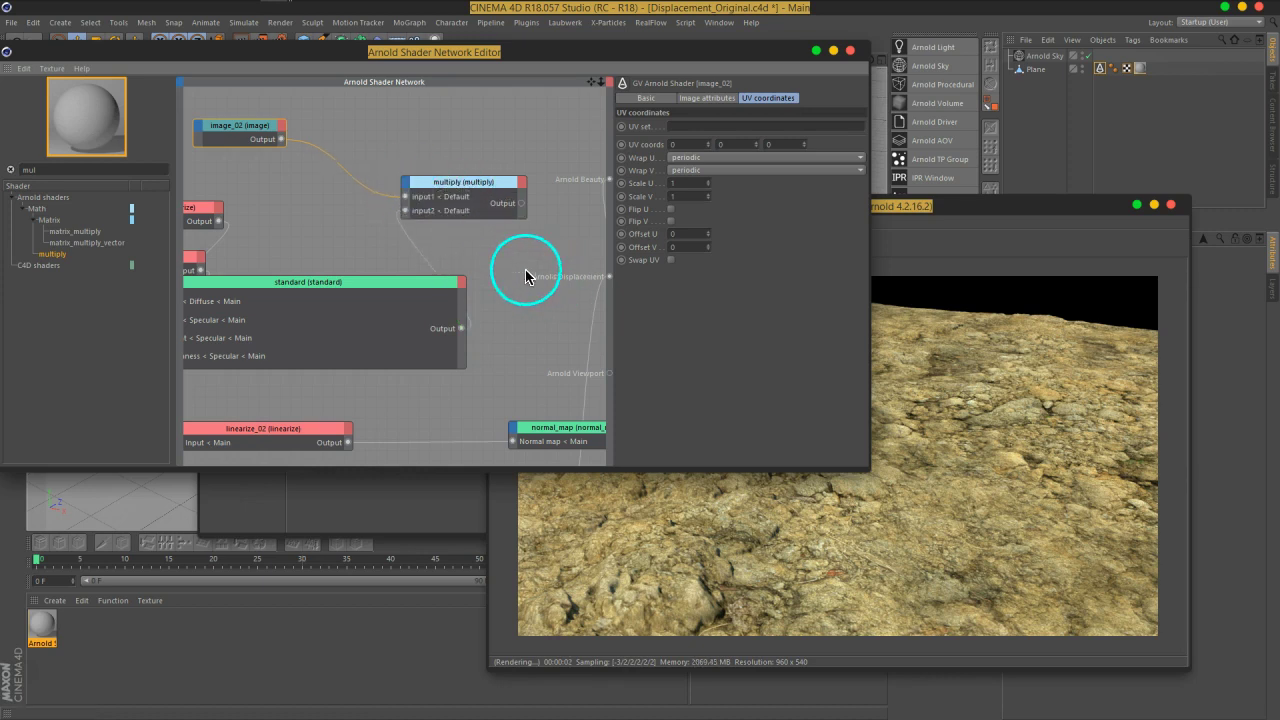
Step: Wire multiply's output into normal_map's Shader input
middle_click_drag(517, 271, 427, 150)
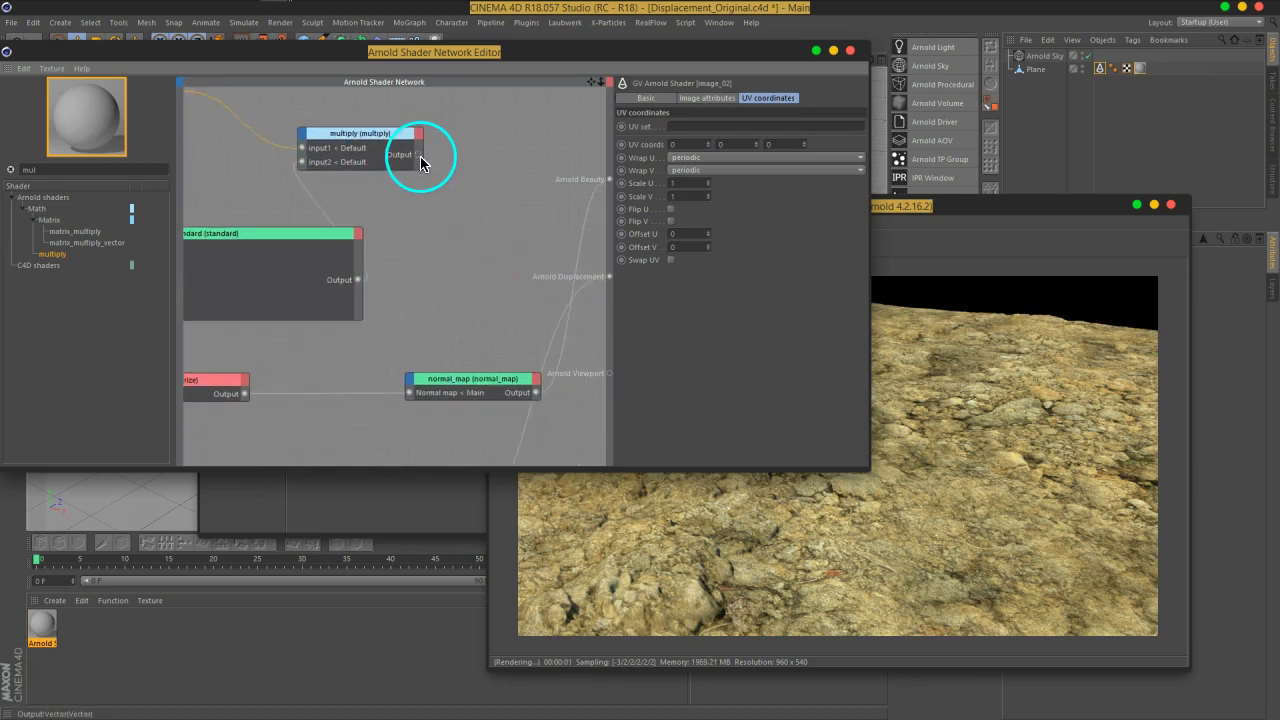
left_click_drag(418, 163, 452, 397)
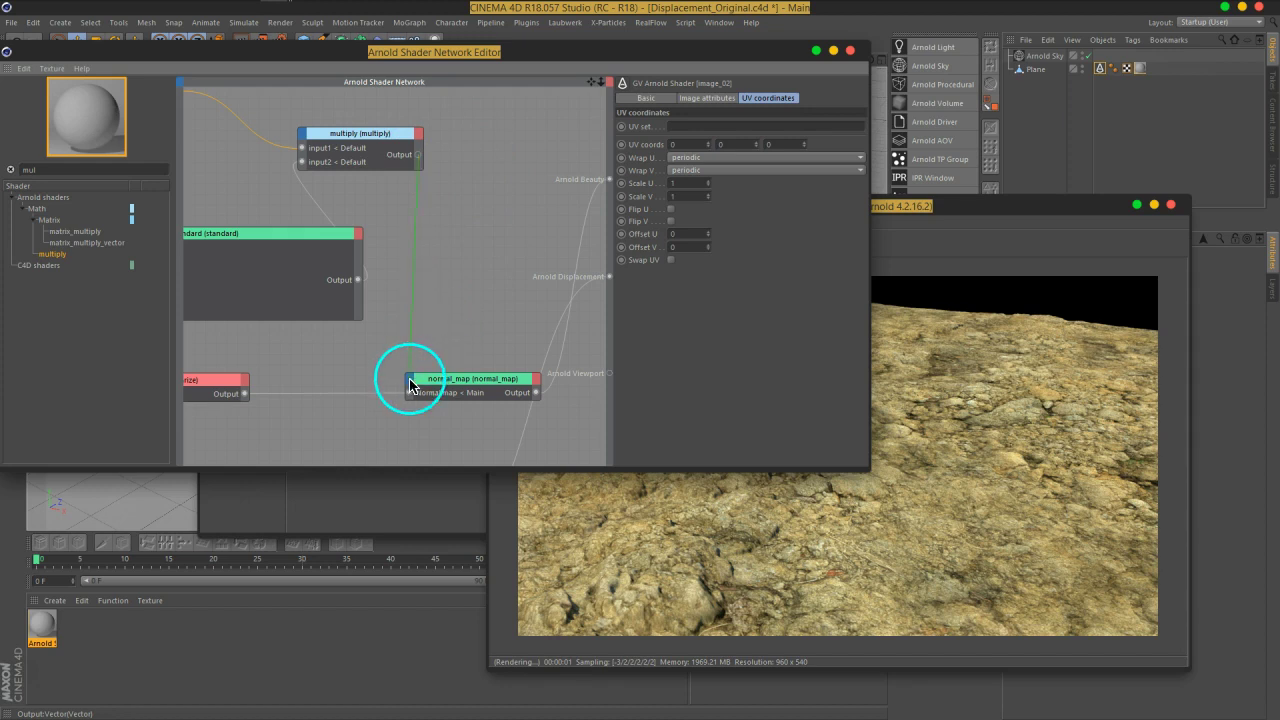
left_click(452, 390)
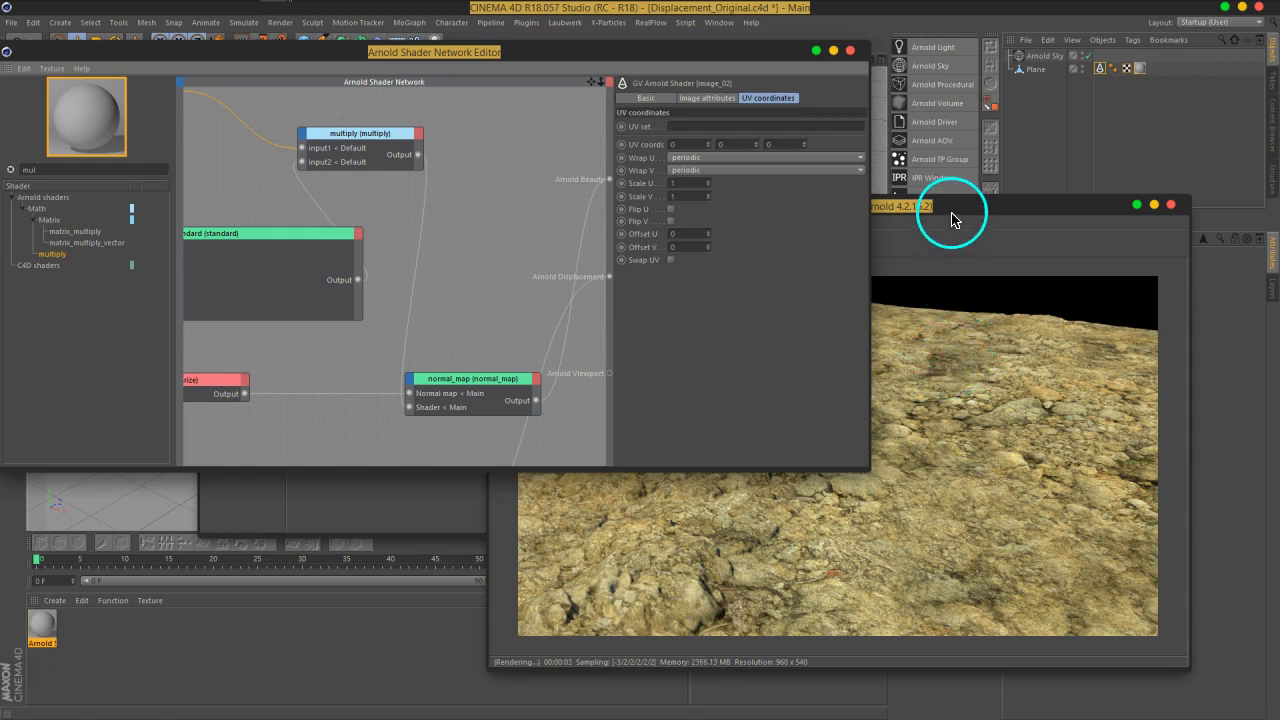
left_click_drag(962, 210, 953, 70)
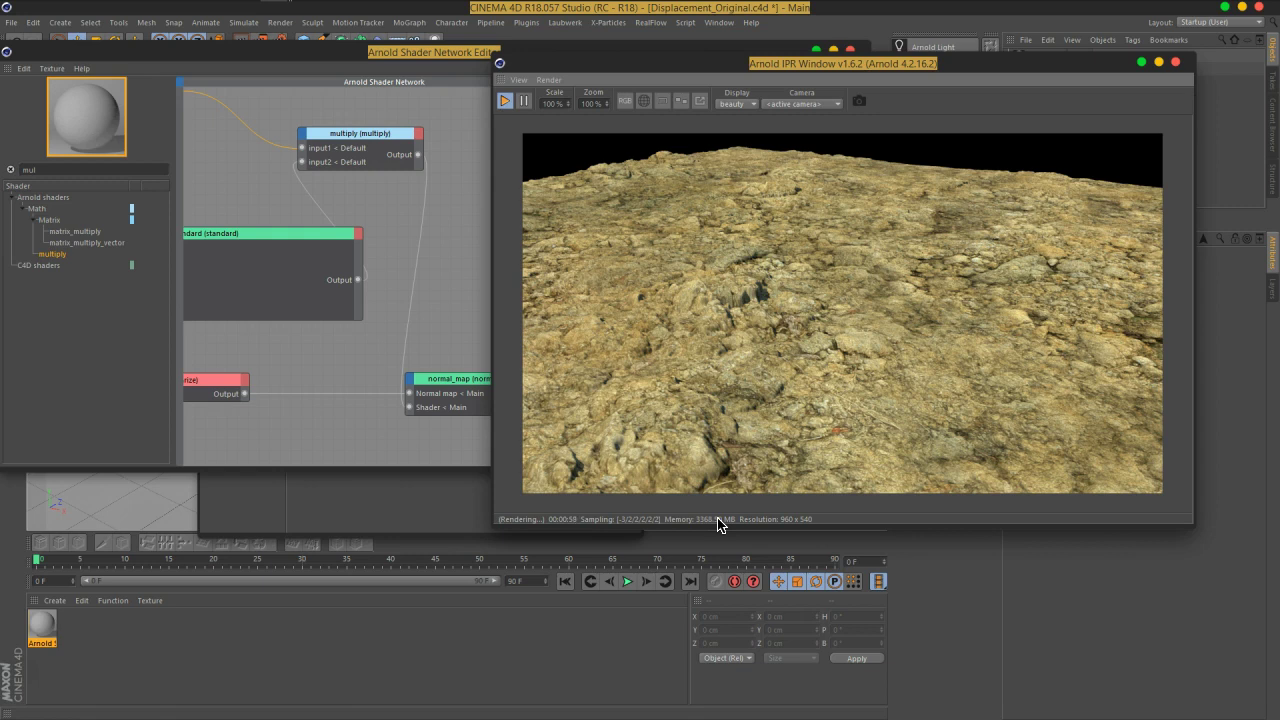
Step: Inspect the re-rendered rocky ground in the IPR, then return to the network showing normal_displacement
mouse_move(795, 385)
left_mouse_down()
mouse_move(627, 218)
mouse_move(465, 288)
mouse_move(380, 274)
mouse_move(420, 223)
mouse_move(408, 214)
left_mouse_up()
mouse_move(880, 56)
left_mouse_down()
mouse_move(986, 40)
mouse_move(955, 40)
left_mouse_up()
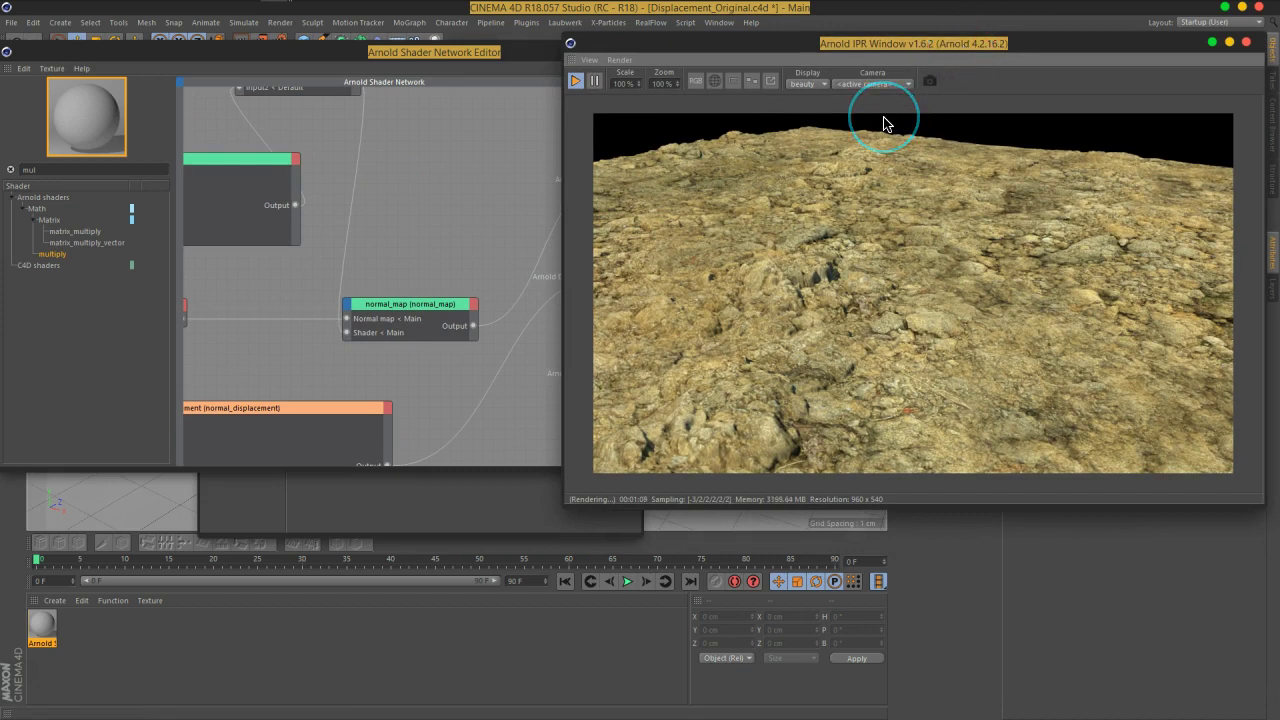
mouse_move(884, 124)
left_mouse_down()
mouse_move(1100, 137)
mouse_move(838, 412)
mouse_move(866, 380)
mouse_move(863, 357)
mouse_move(886, 341)
mouse_move(850, 382)
mouse_move(900, 334)
mouse_move(846, 318)
mouse_move(897, 337)
mouse_move(826, 366)
mouse_move(1067, 427)
left_mouse_up()
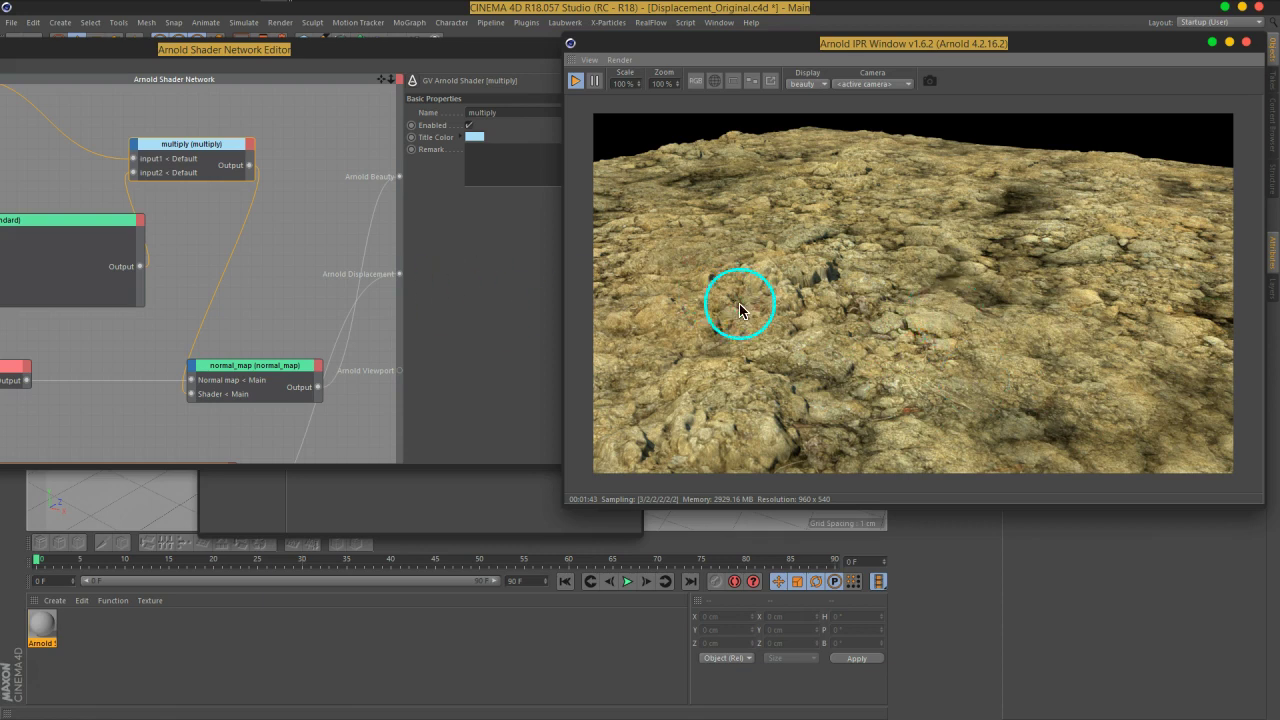
left_click_drag(420, 51, 634, 63)
mouse_move(537, 286)
middle_mouse_down()
mouse_move(528, 193)
mouse_move(489, 206)
middle_mouse_up()
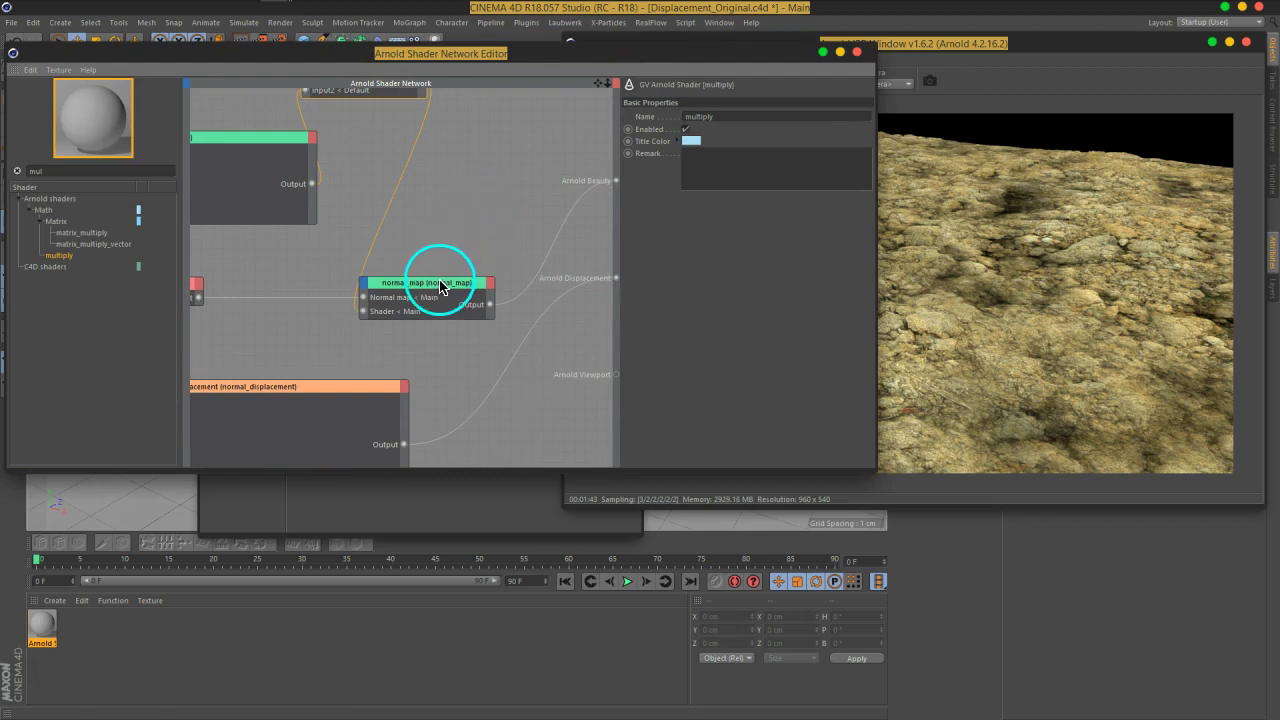
Step: Search 'bum' and place a bump2d node above normal_map
mouse_move(440, 293)
left_mouse_down()
mouse_move(500, 251)
mouse_move(484, 252)
left_mouse_up()
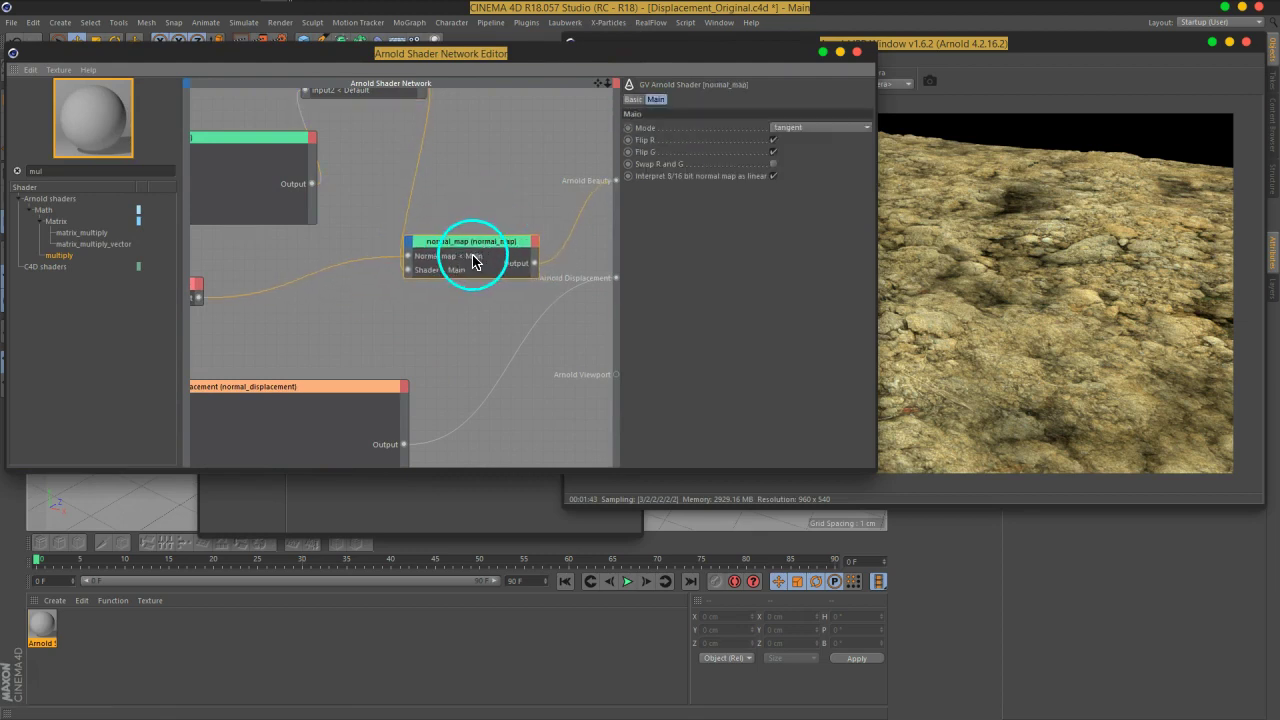
left_click(63, 171)
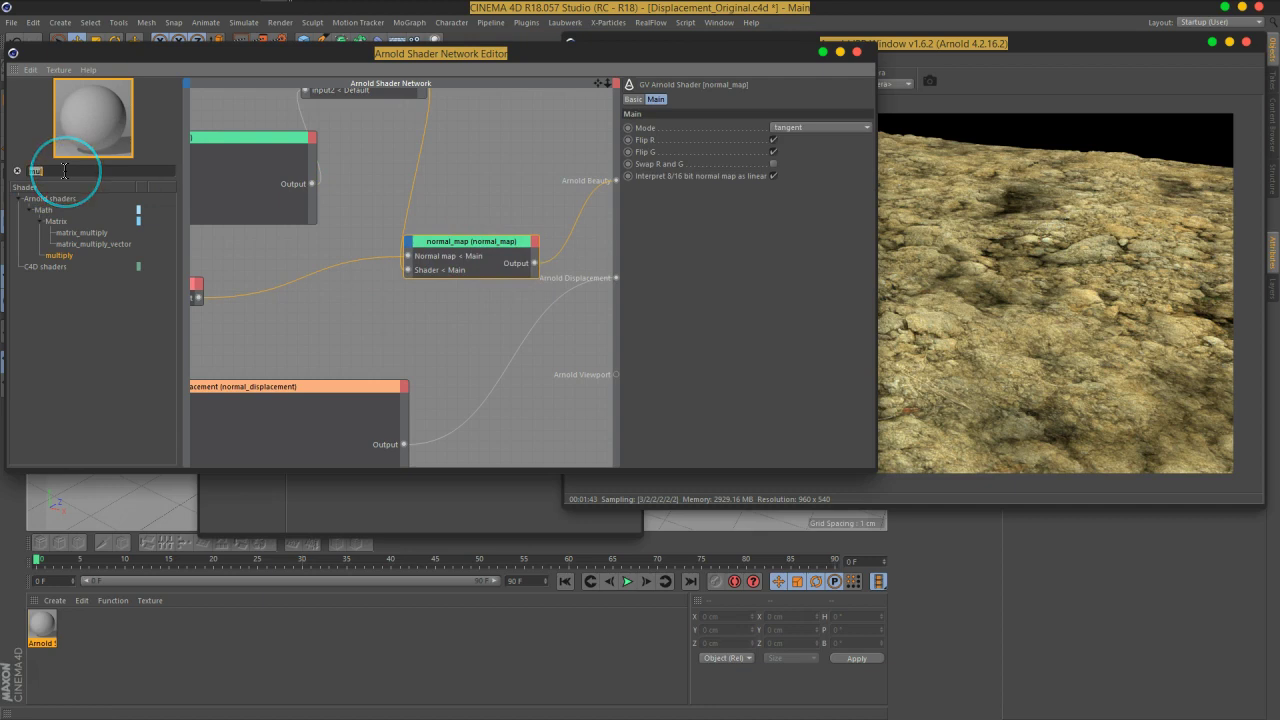
type("bum")
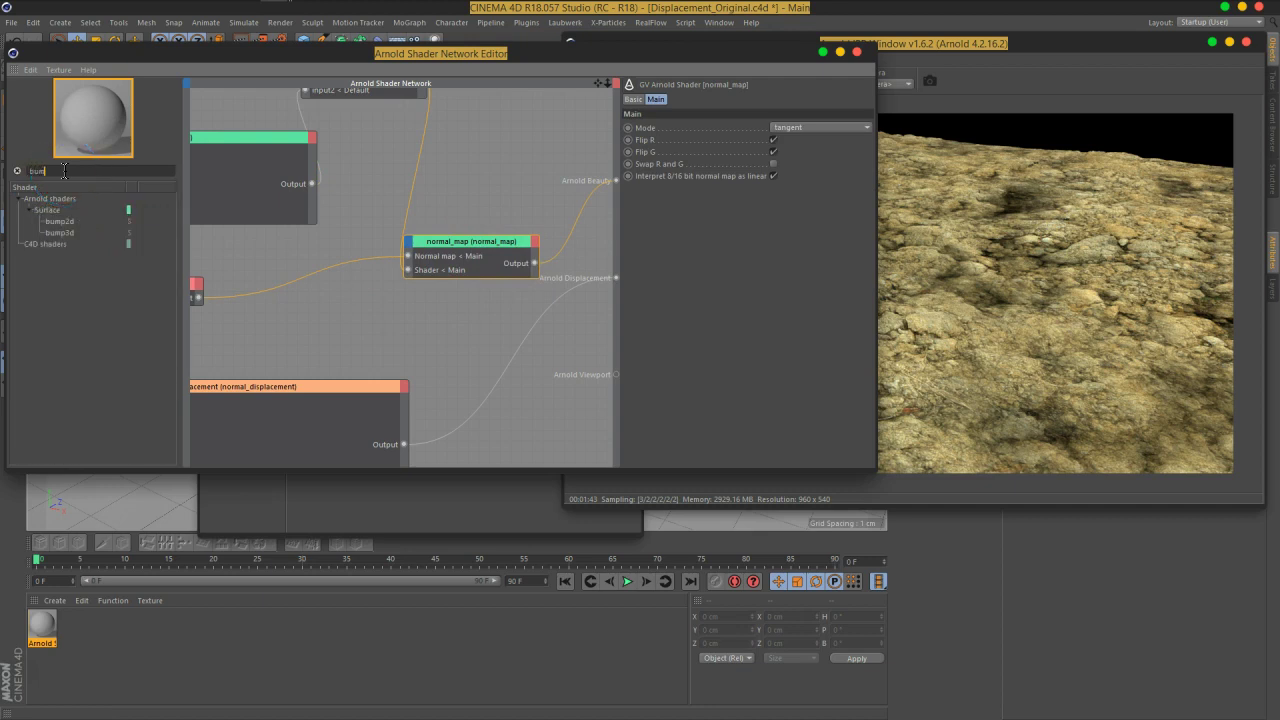
left_click(54, 228)
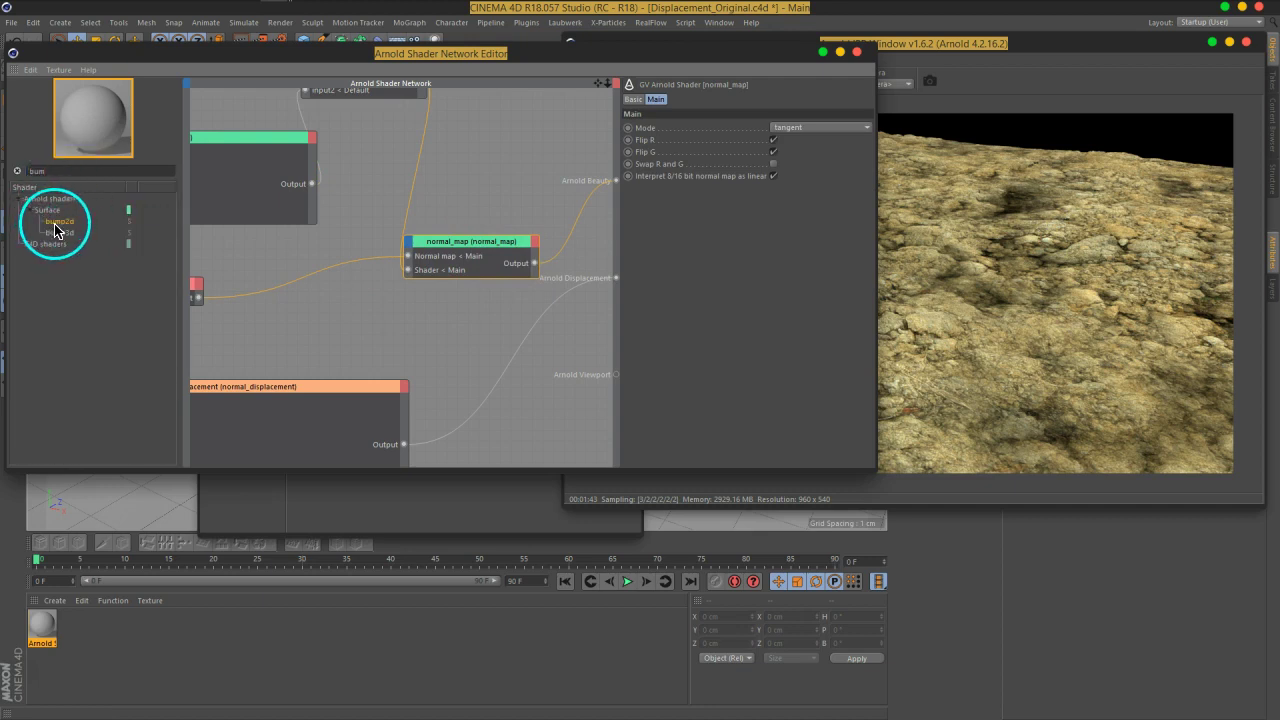
left_click_drag(54, 228, 508, 182)
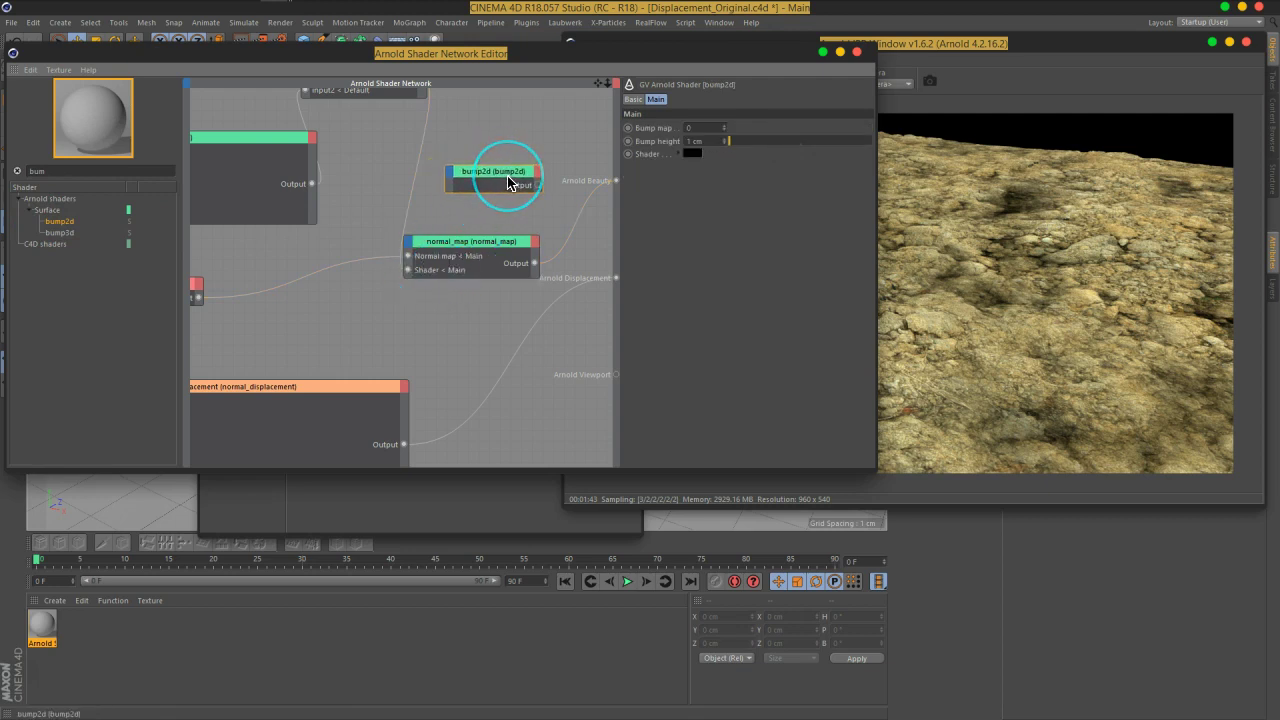
mouse_move(508, 182)
left_mouse_down()
mouse_move(471, 180)
mouse_move(495, 183)
mouse_move(436, 280)
mouse_move(408, 271)
mouse_move(417, 194)
mouse_move(480, 185)
mouse_move(457, 170)
mouse_move(432, 220)
left_mouse_up()
Step: Rearrange the multiply and bump2d nodes, moving bump2d near Arnold Beauty
middle_click_drag(270, 150, 306, 206)
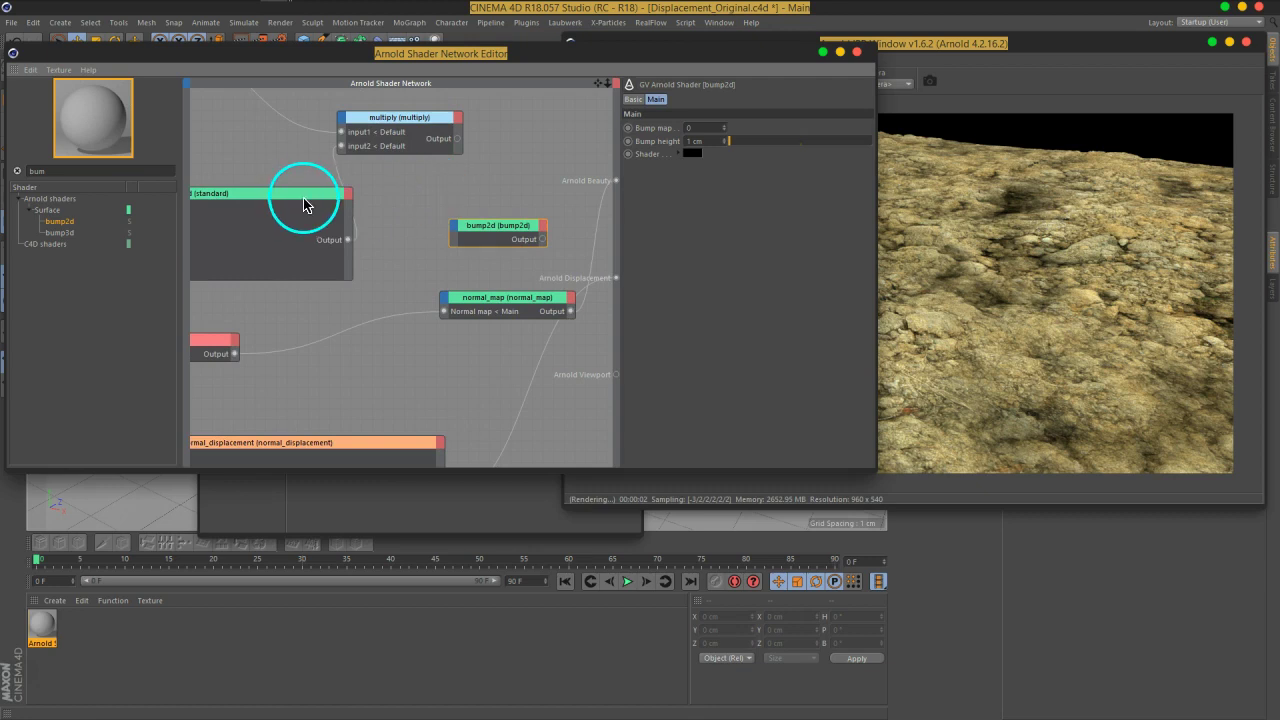
left_click(229, 194)
left_click_drag(373, 130, 351, 151)
mouse_move(503, 230)
left_mouse_down()
mouse_move(530, 185)
mouse_move(521, 200)
left_mouse_up()
left_click(521, 200)
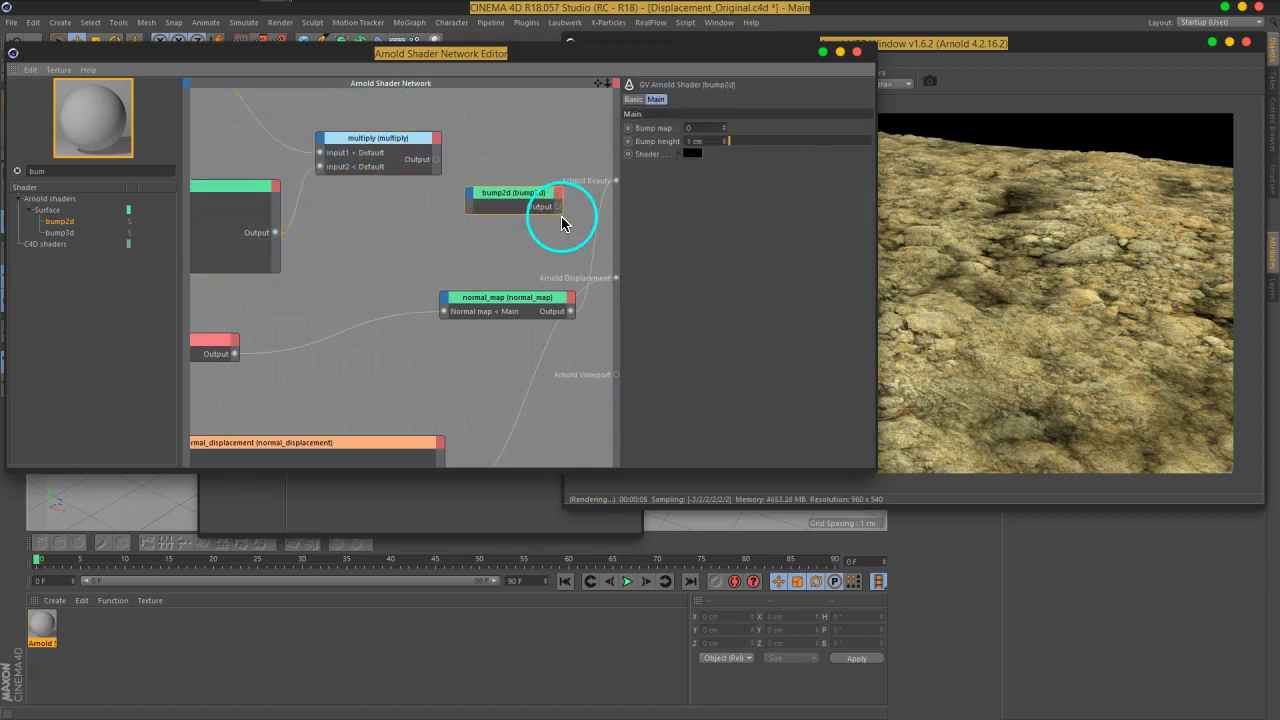
Step: Connect normal_map's output to Arnold Beauty and multiply into bump2d's Shader input
left_click_drag(523, 292, 502, 284)
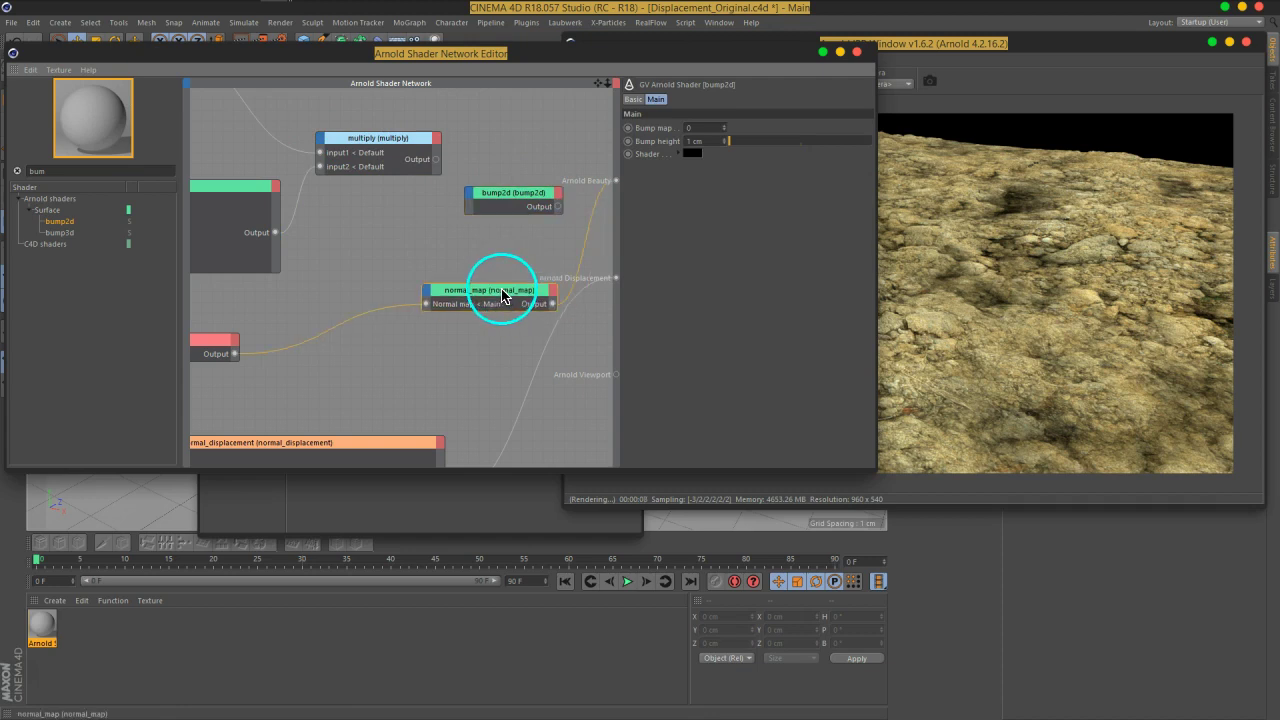
left_click_drag(594, 200, 600, 192)
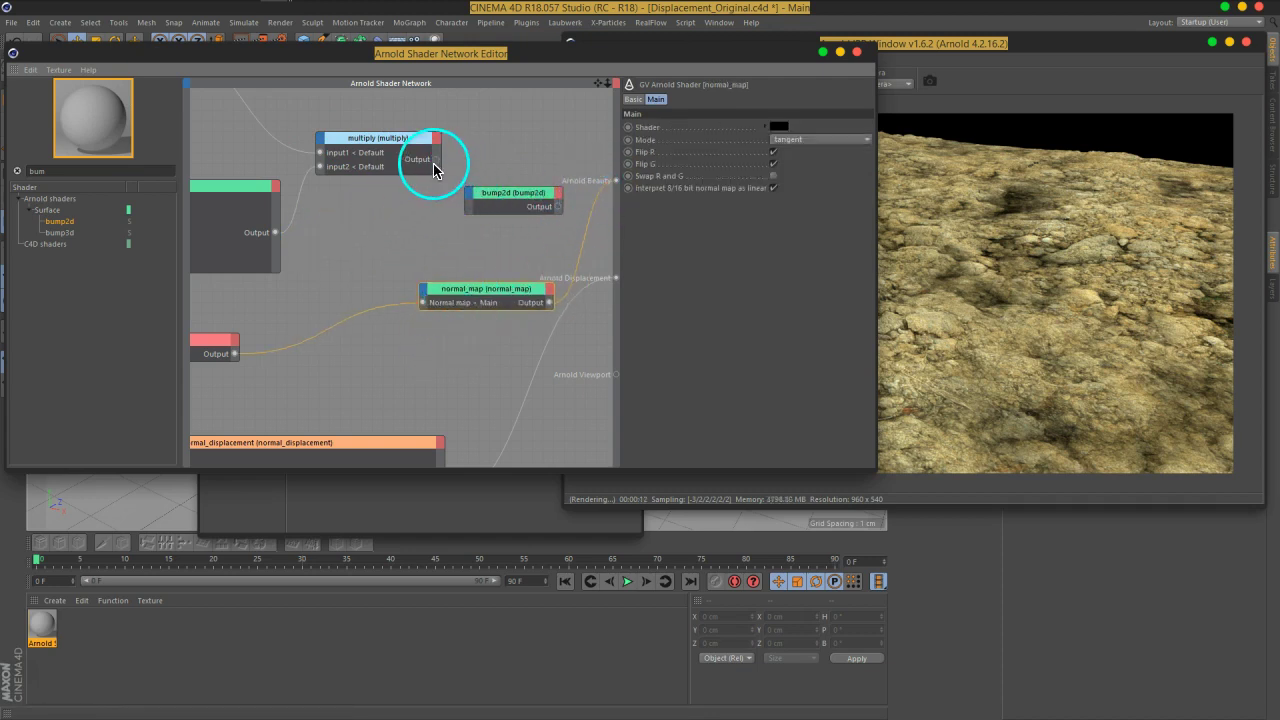
left_click(467, 199)
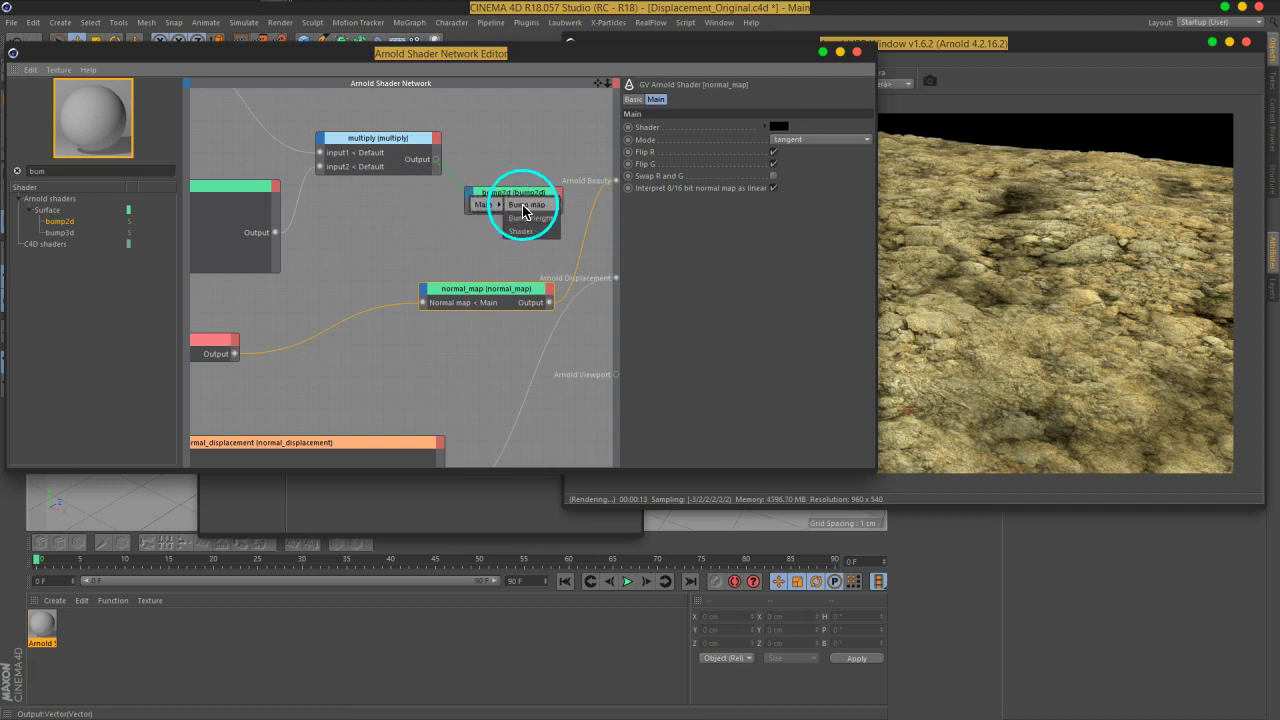
left_click(527, 232)
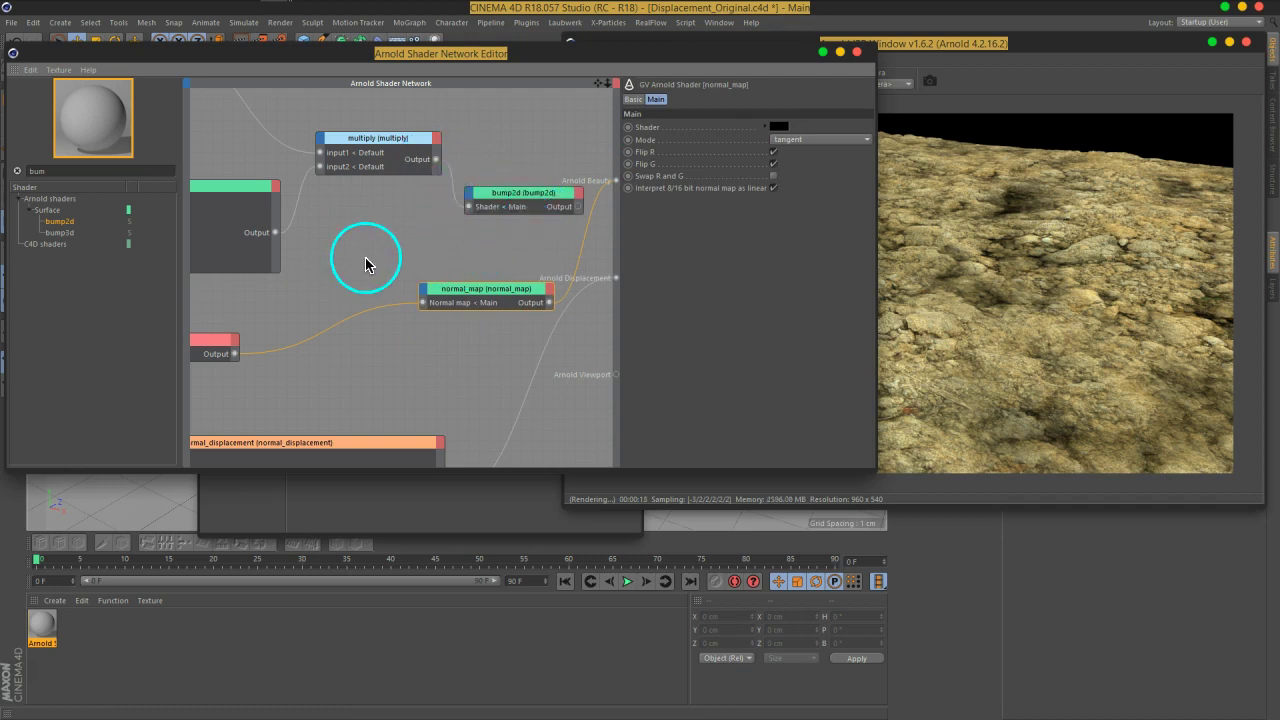
double_click(58, 171)
type("im")
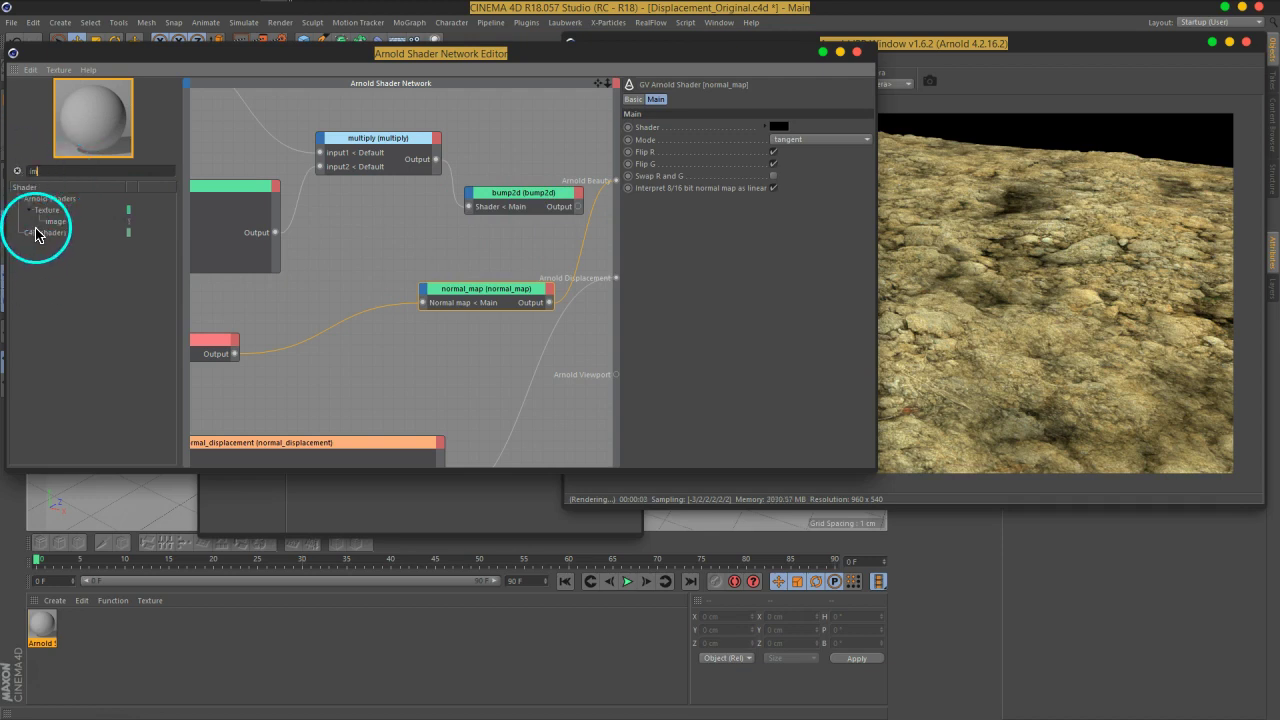
Step: Add an image node and browse L: Assets > 2D Assets > Textures > RDT-Collection-Two > Volume 3
left_click_drag(42, 221, 334, 229)
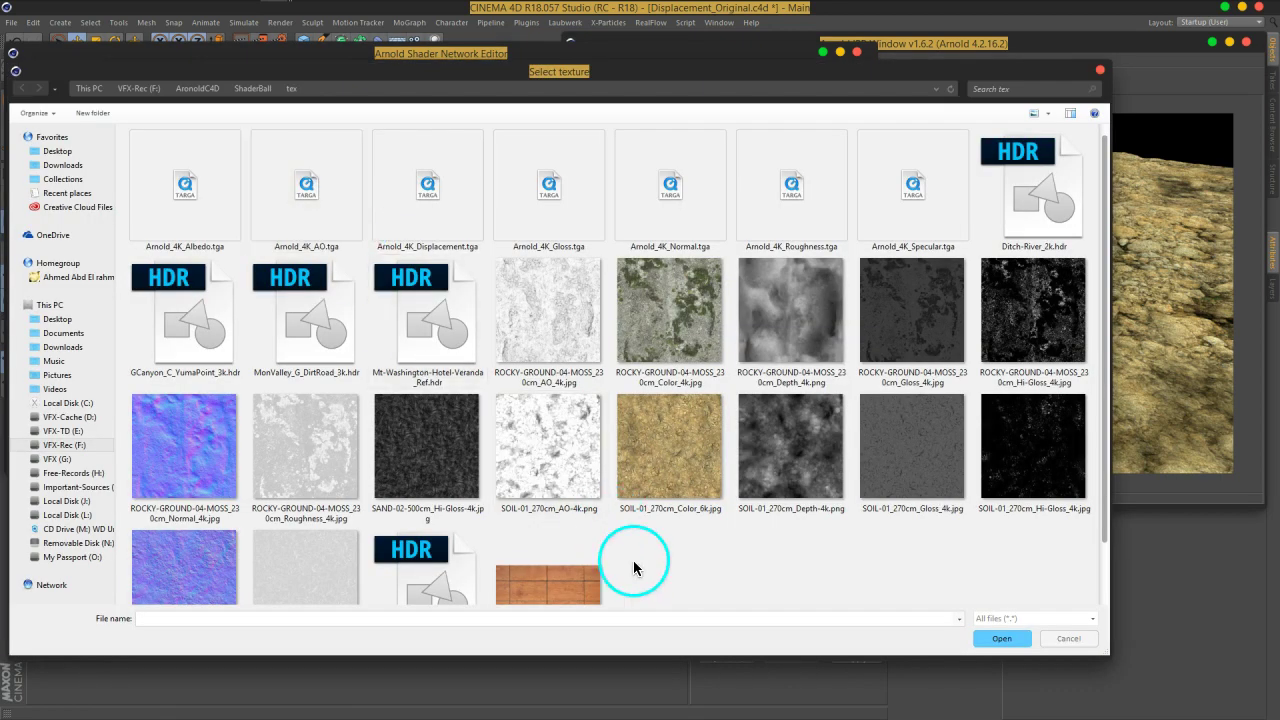
scroll(670, 548, "down", 1)
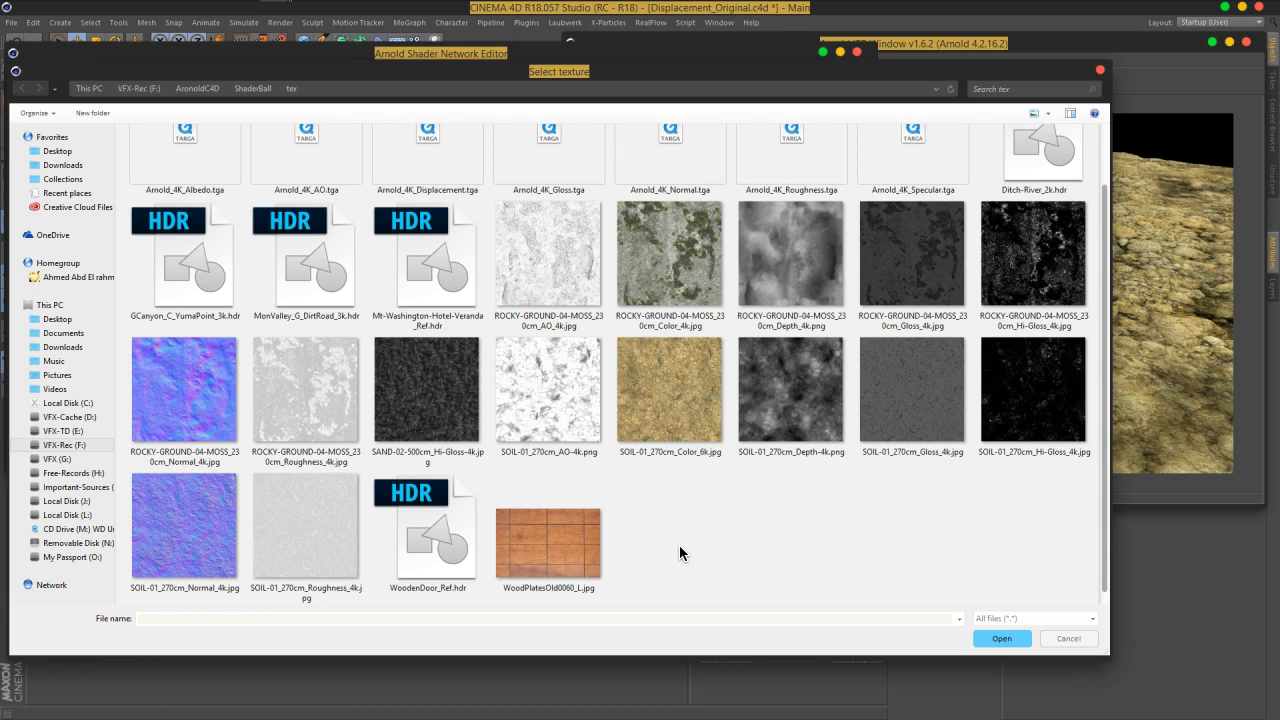
left_click(695, 535)
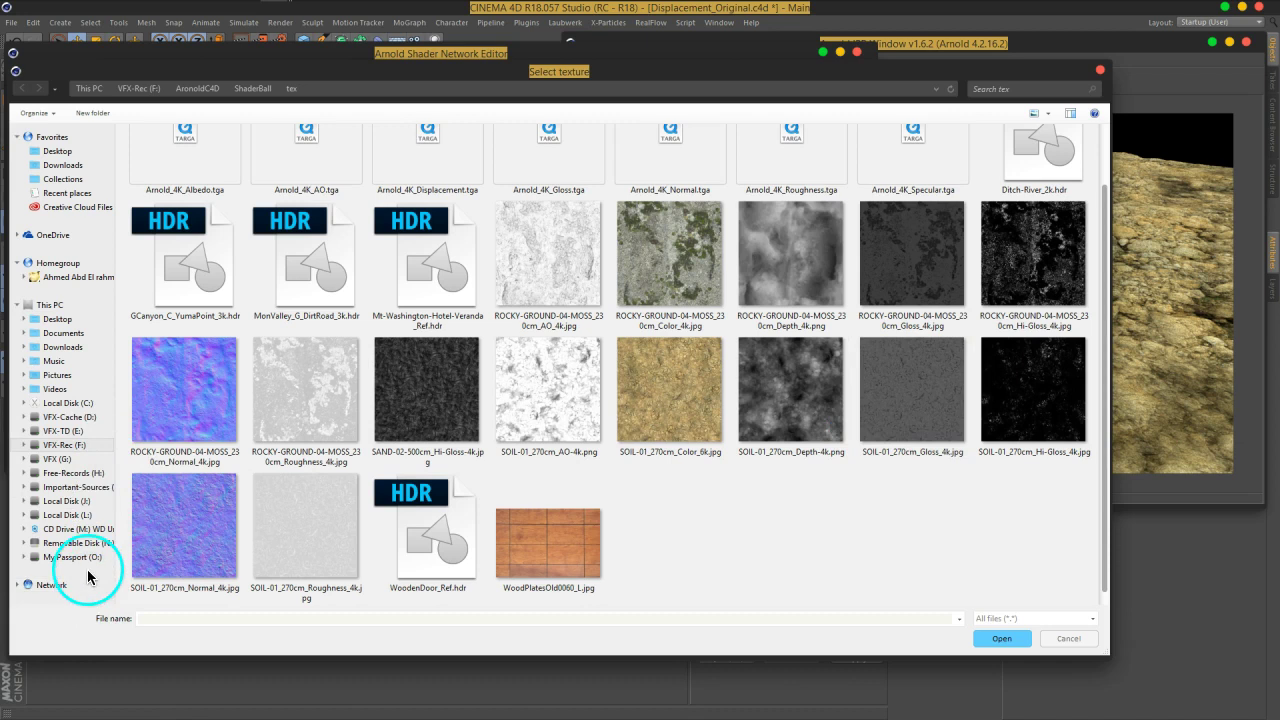
left_click(67, 514)
double_click(151, 258)
double_click(163, 191)
double_click(162, 190)
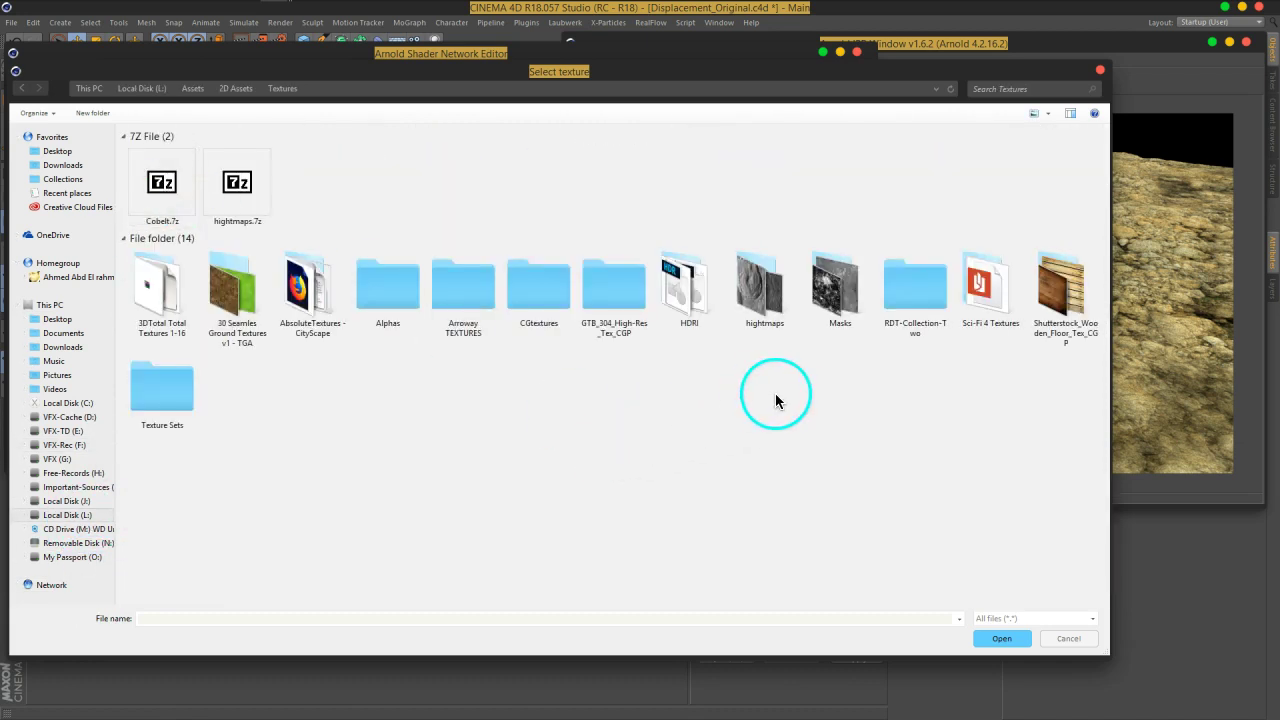
double_click(913, 328)
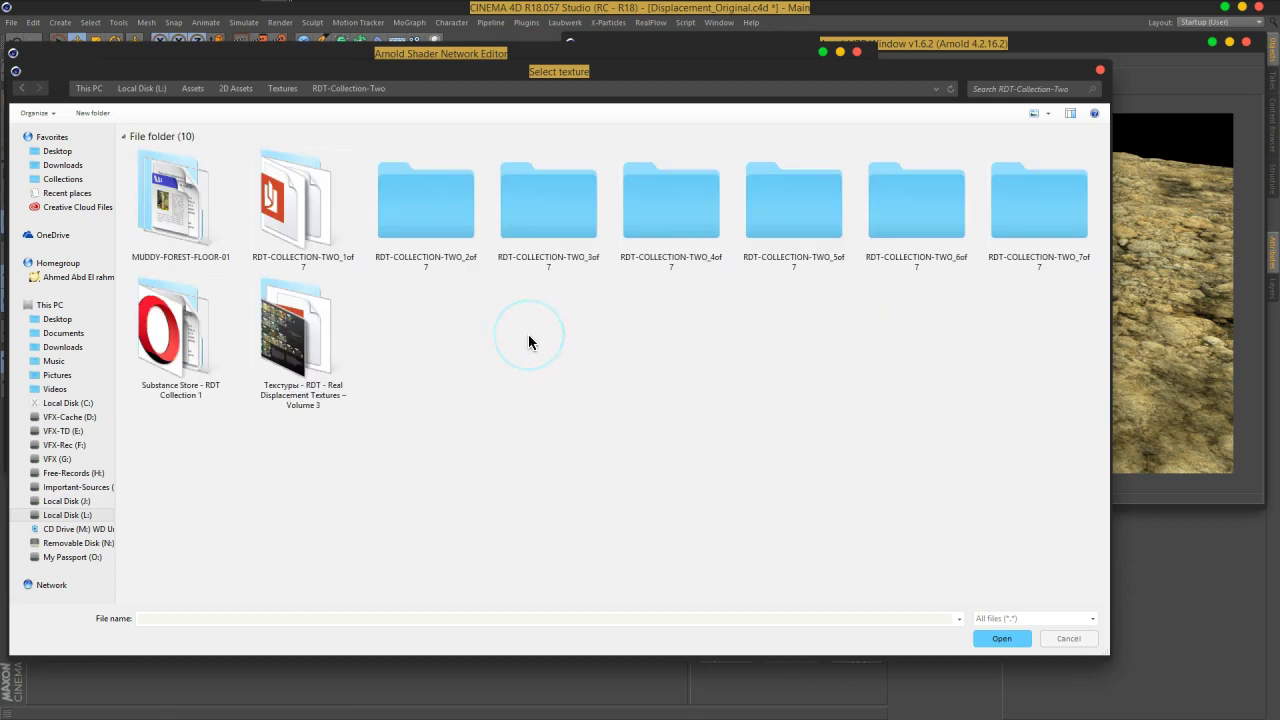
double_click(333, 312)
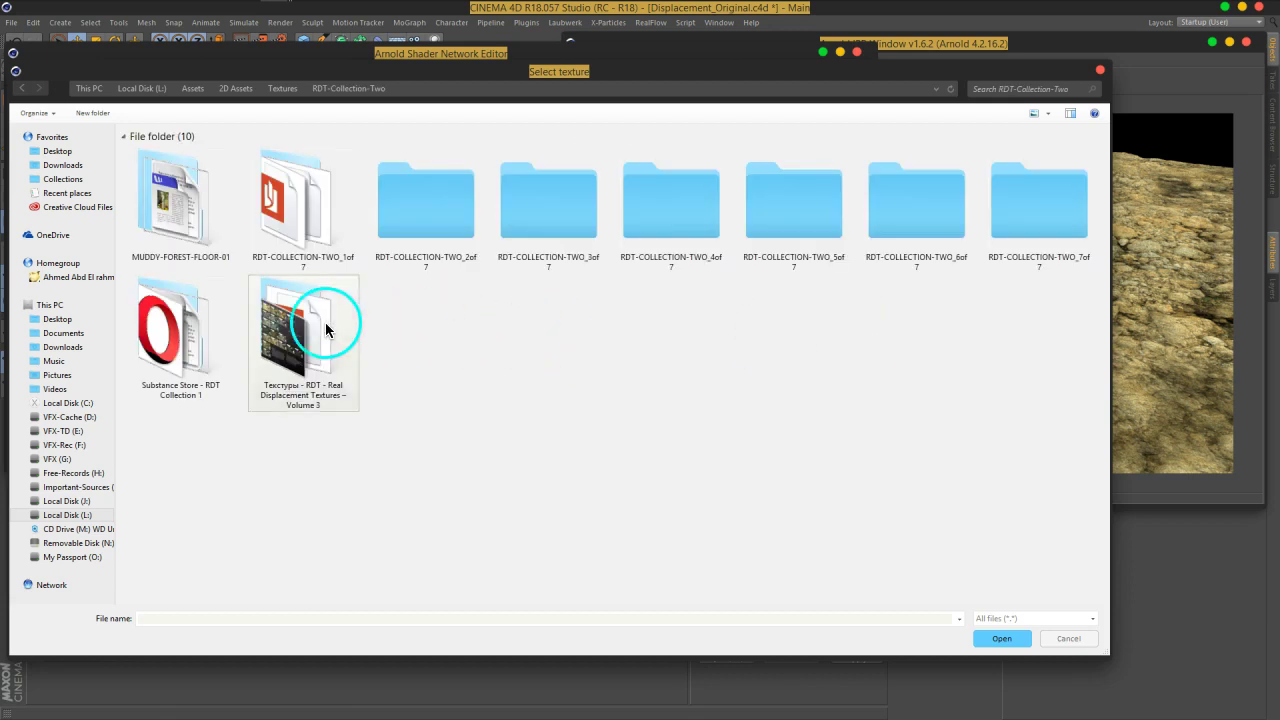
Step: Look through the RDT-COLLECTION-THREE_1of7 collection folder
left_click(883, 345)
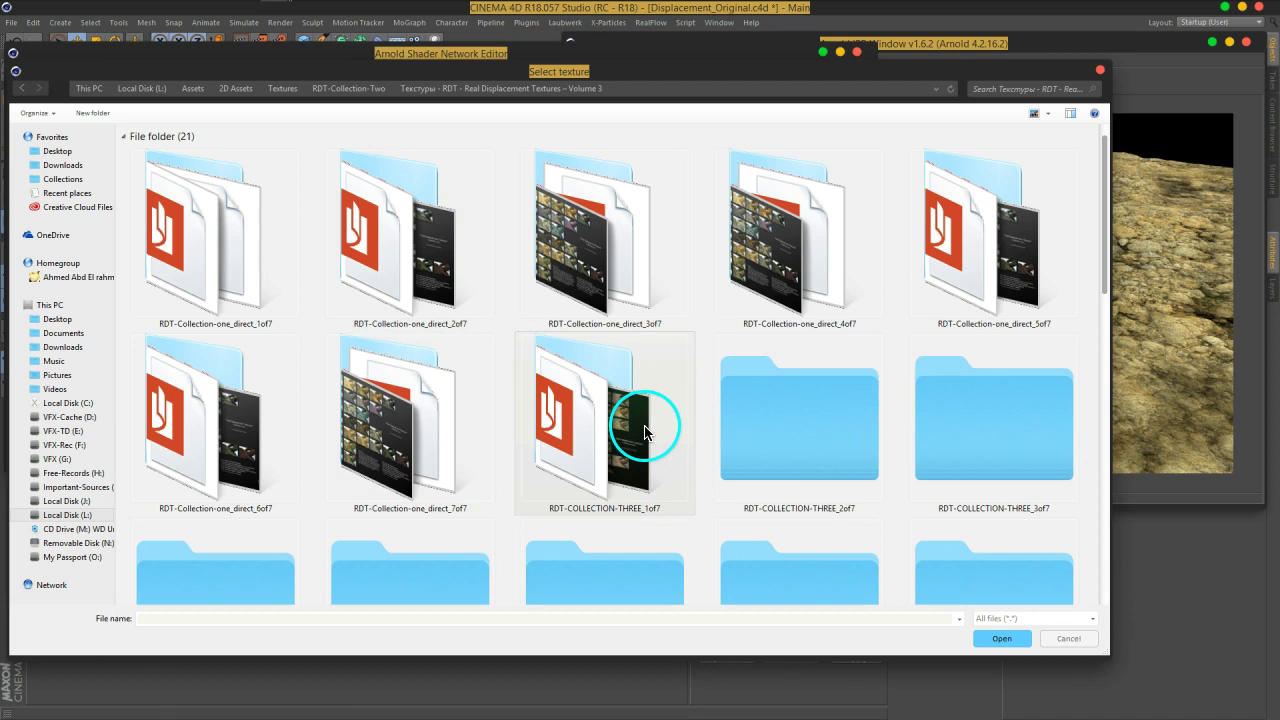
scroll(743, 420, "down", 1)
scroll(991, 337, "down", 2)
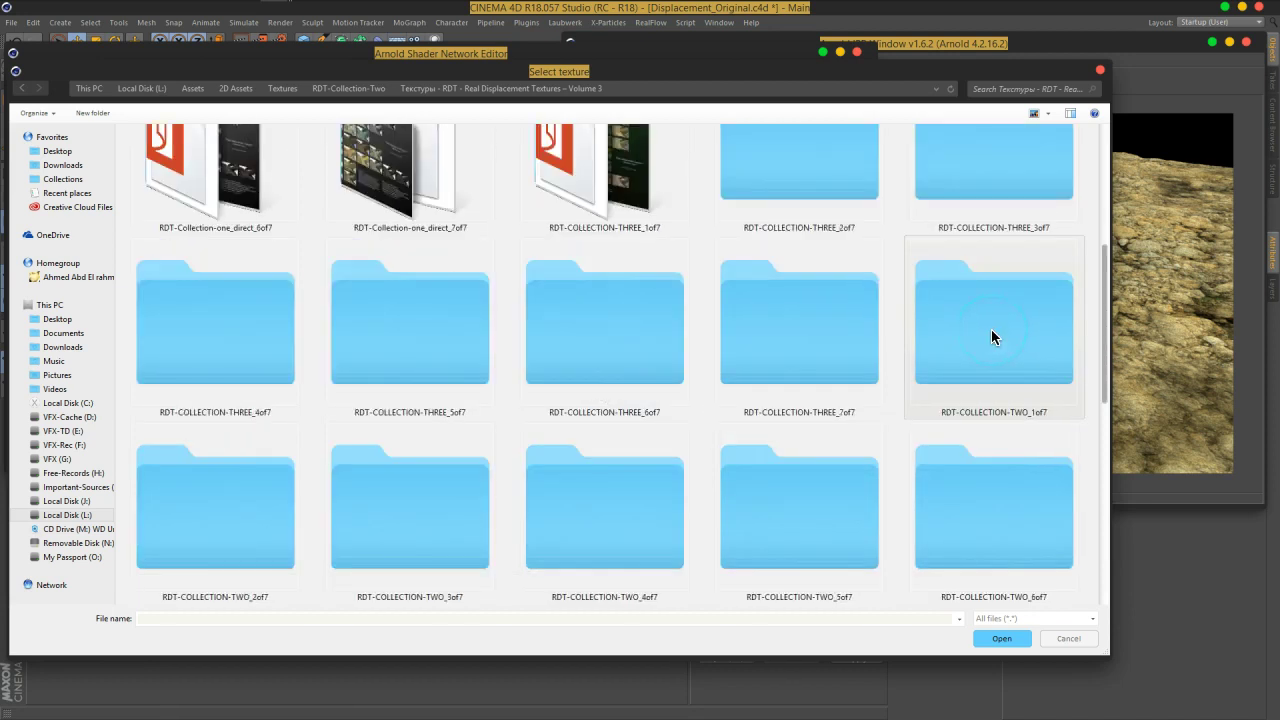
scroll(991, 337, "up", 1)
double_click(673, 290)
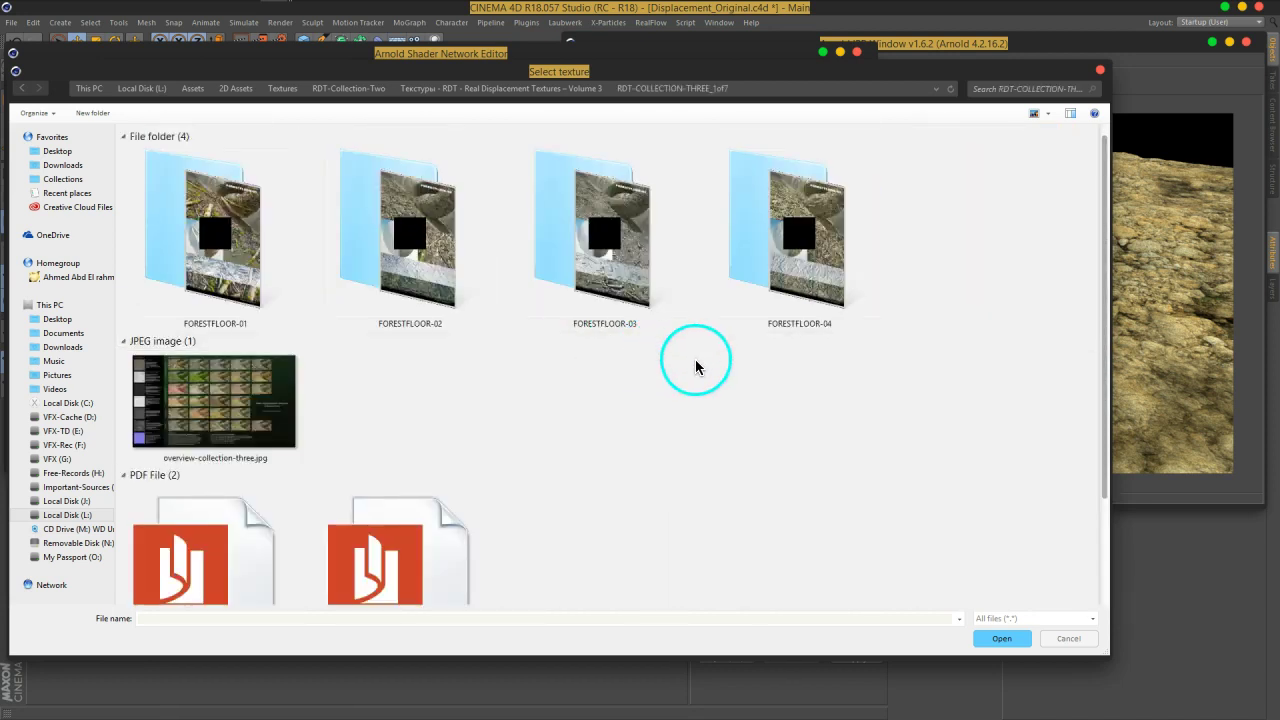
Step: Load the Bump_8k map from RDT-Collection-one_direct_5of7 > SOIL-01 > SOIL-01_270cm
left_click(563, 88)
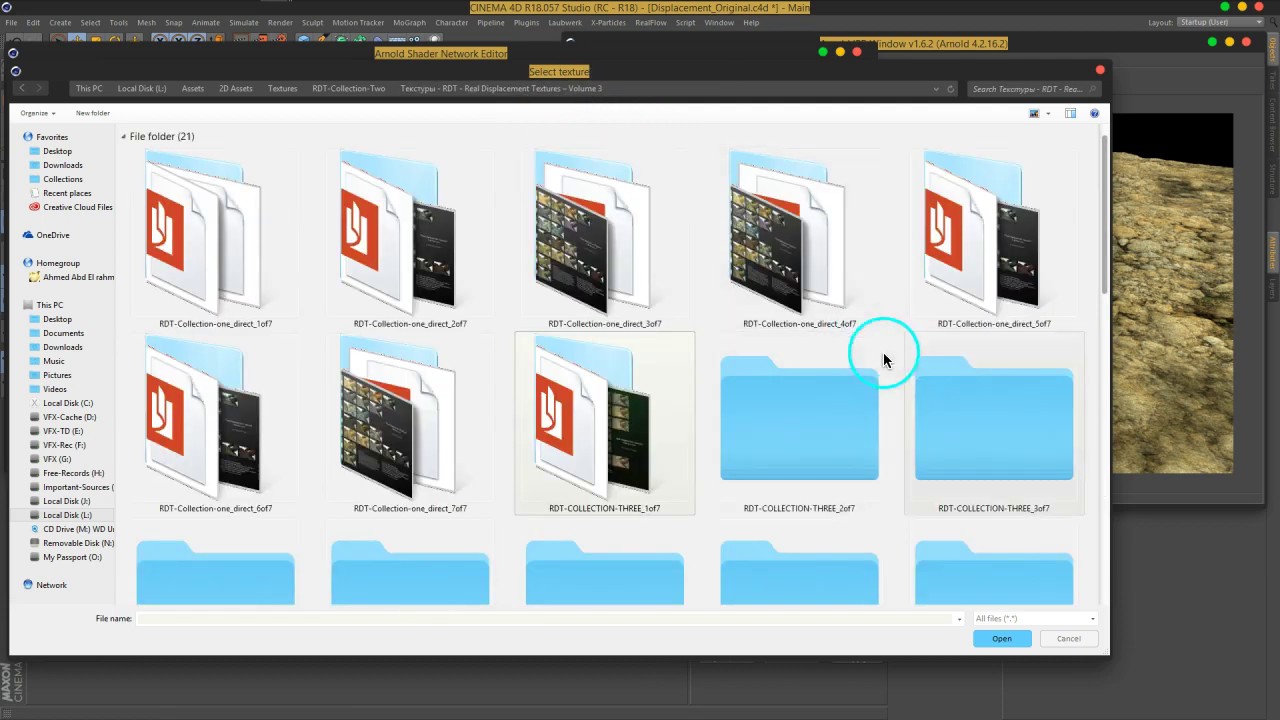
double_click(986, 282)
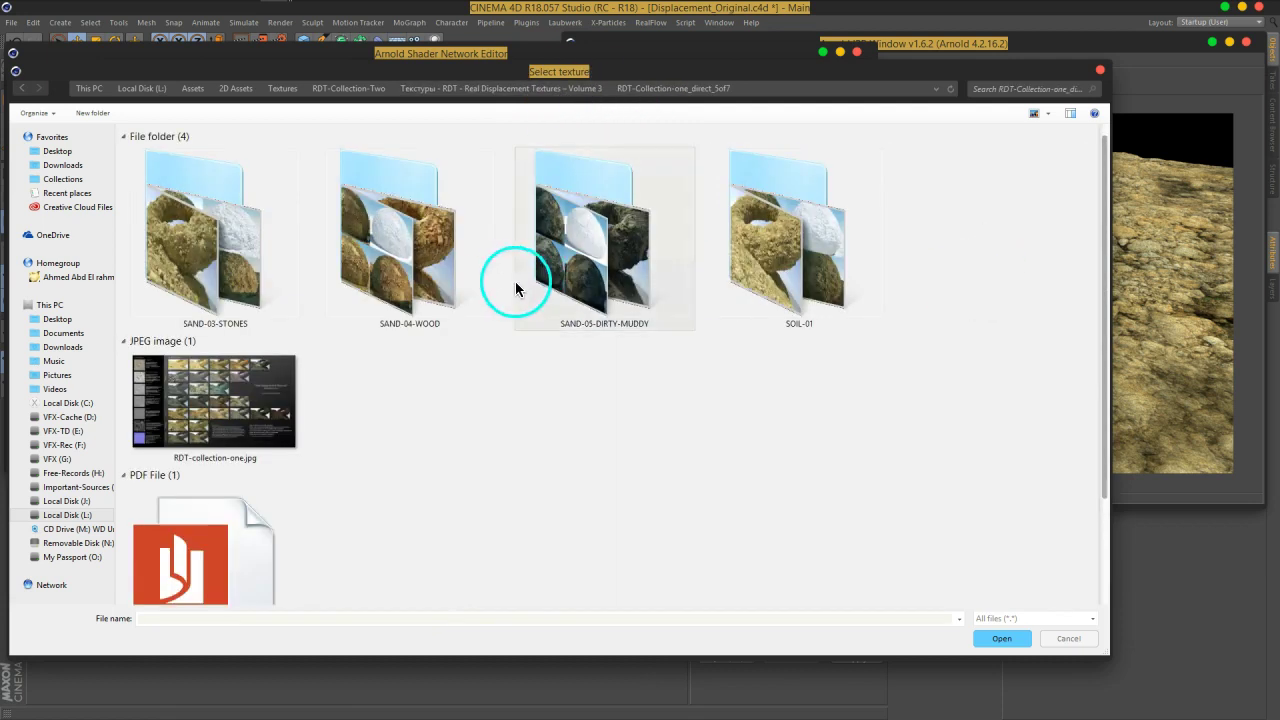
double_click(800, 270)
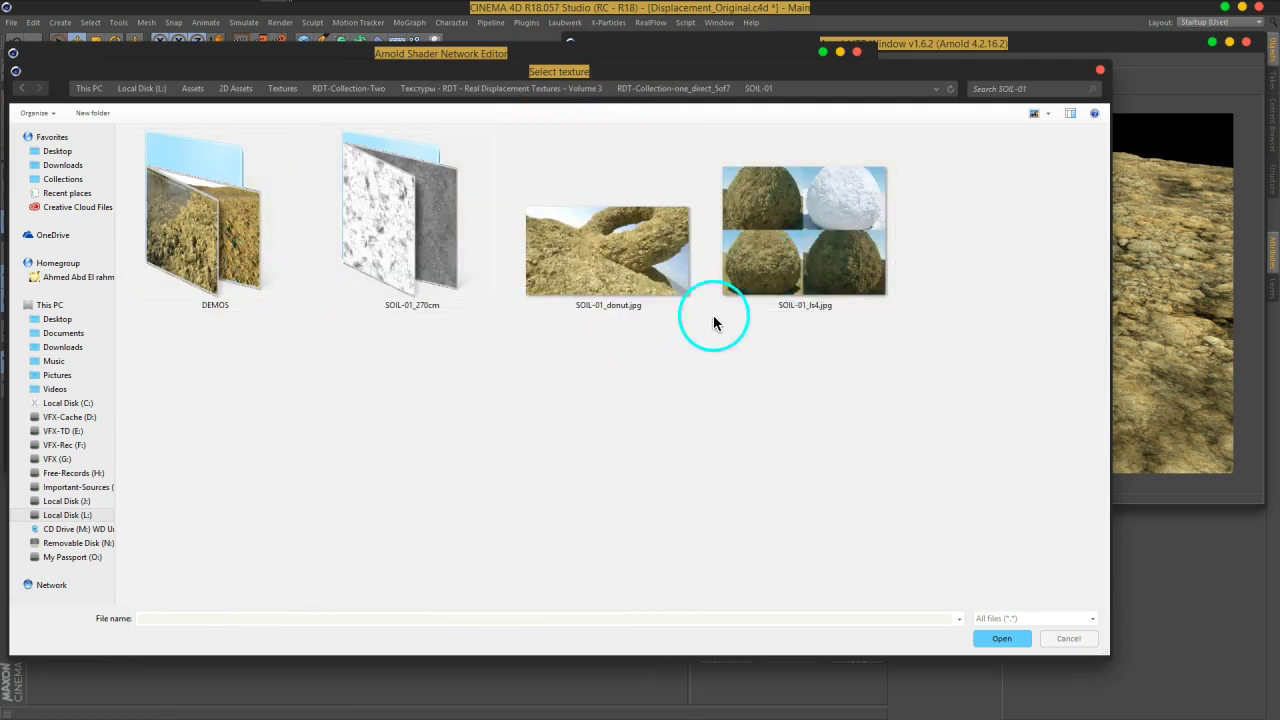
double_click(418, 270)
left_click(420, 222)
left_click(1002, 638)
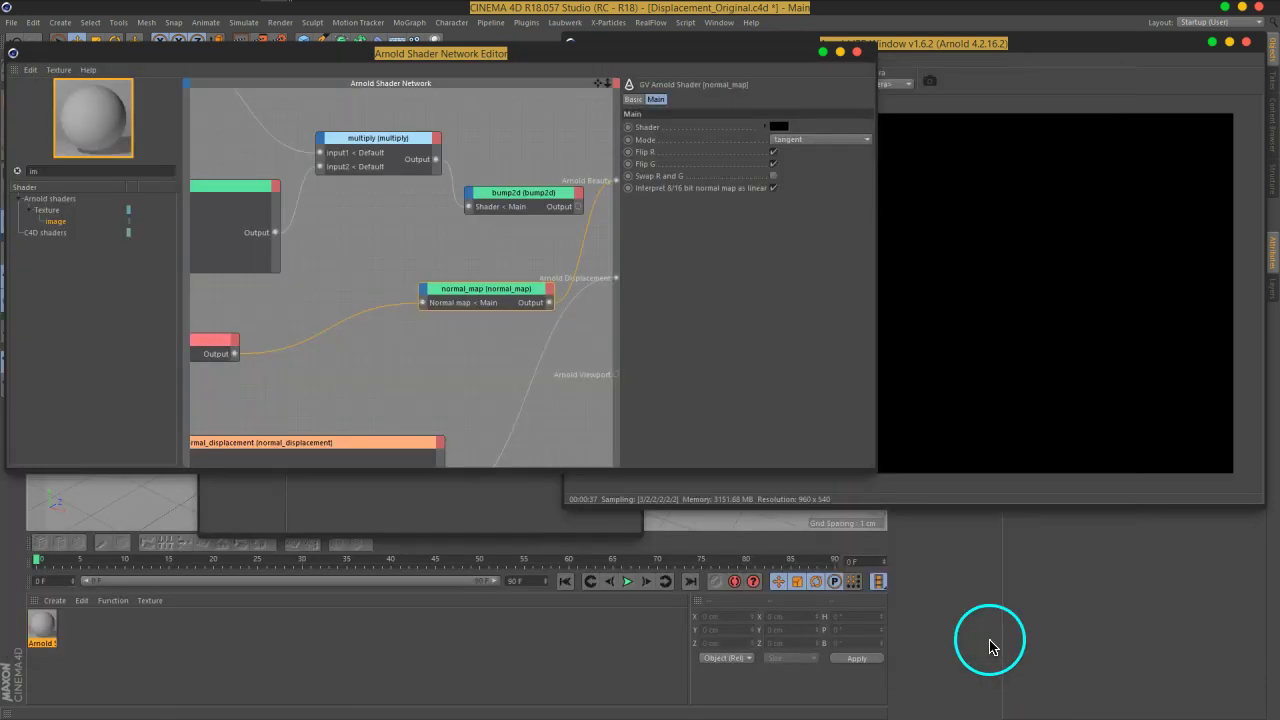
Step: Copy the texture into the project, wire image_03 into bump2d's Bump map, and bump2d into normal_map
left_click(679, 418)
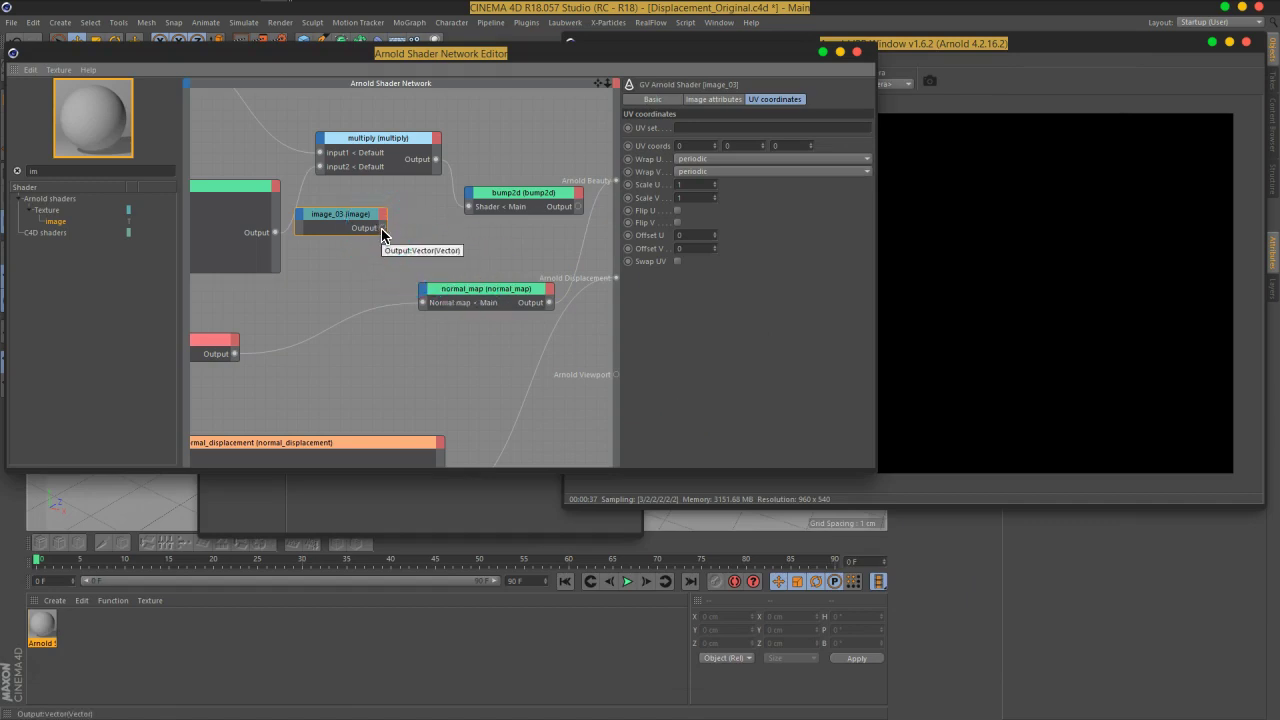
mouse_move(452, 215)
left_mouse_down()
mouse_move(529, 210)
mouse_move(434, 308)
mouse_move(466, 300)
left_mouse_up()
left_click(1008, 56)
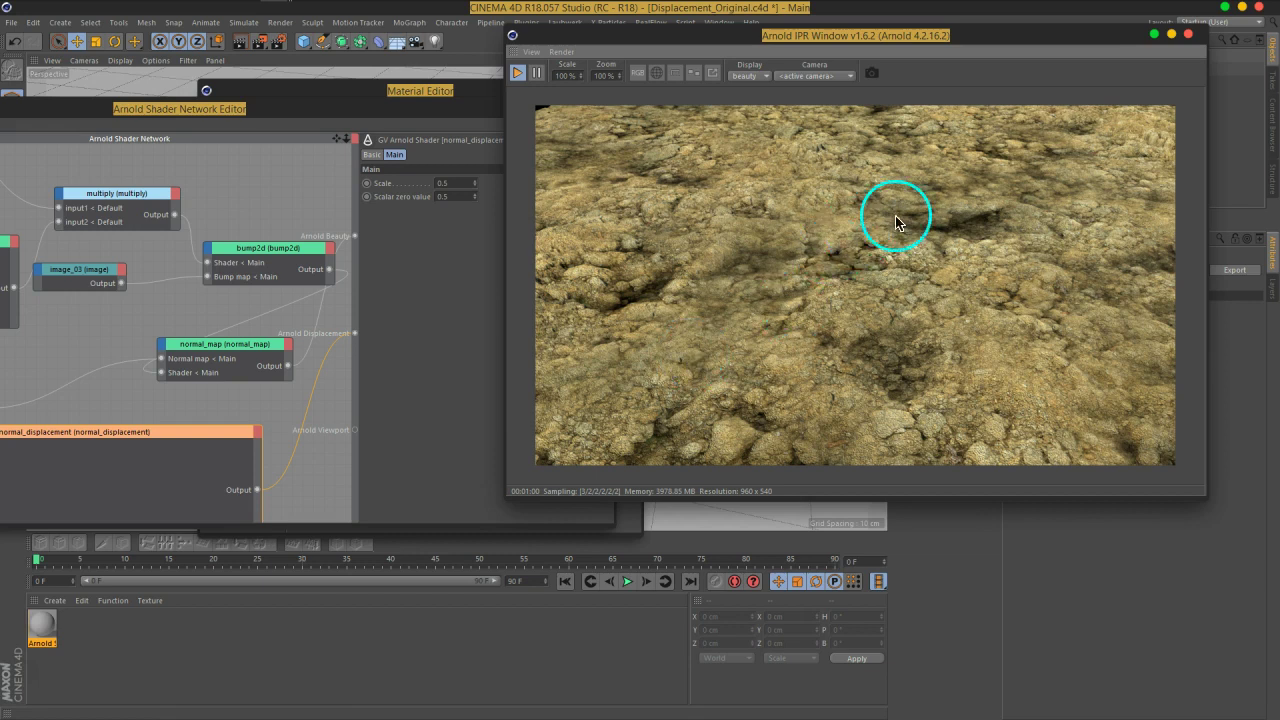
Step: Close the IPR window and Material Editor, enlarge the Shader Network Editor, and save with Ctrl+S
left_click(425, 95)
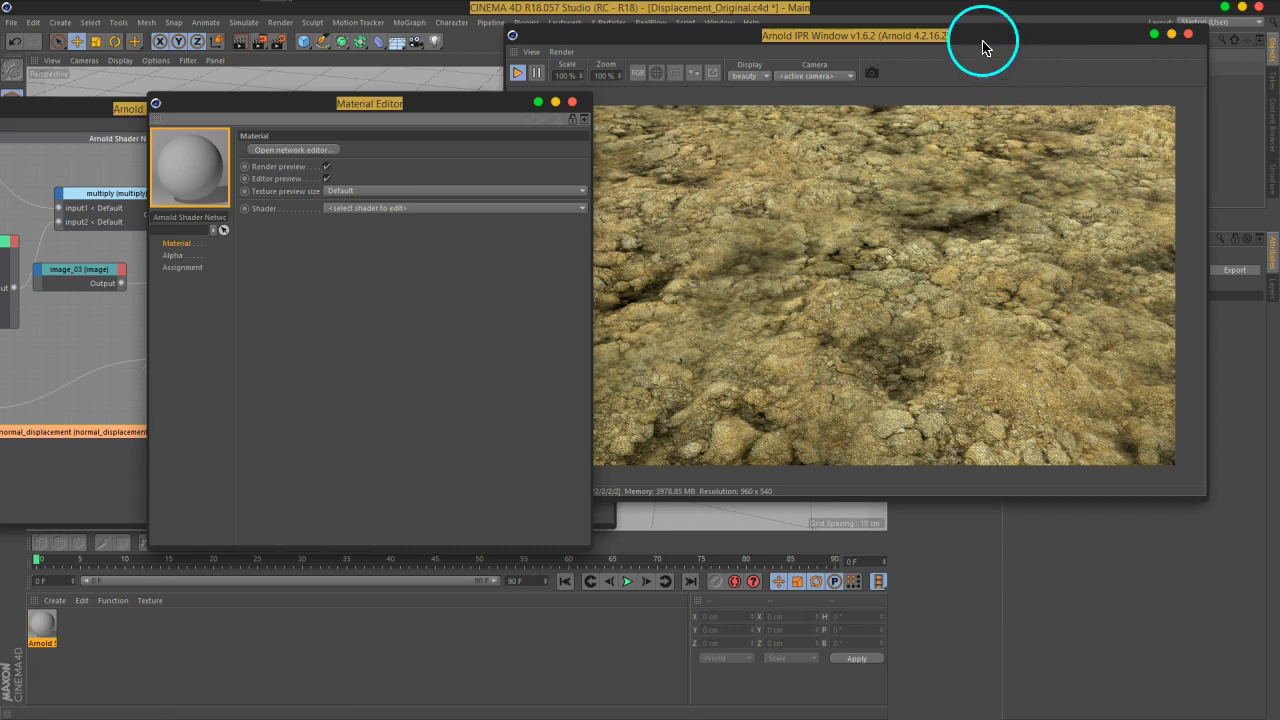
left_click_drag(980, 43, 842, 118)
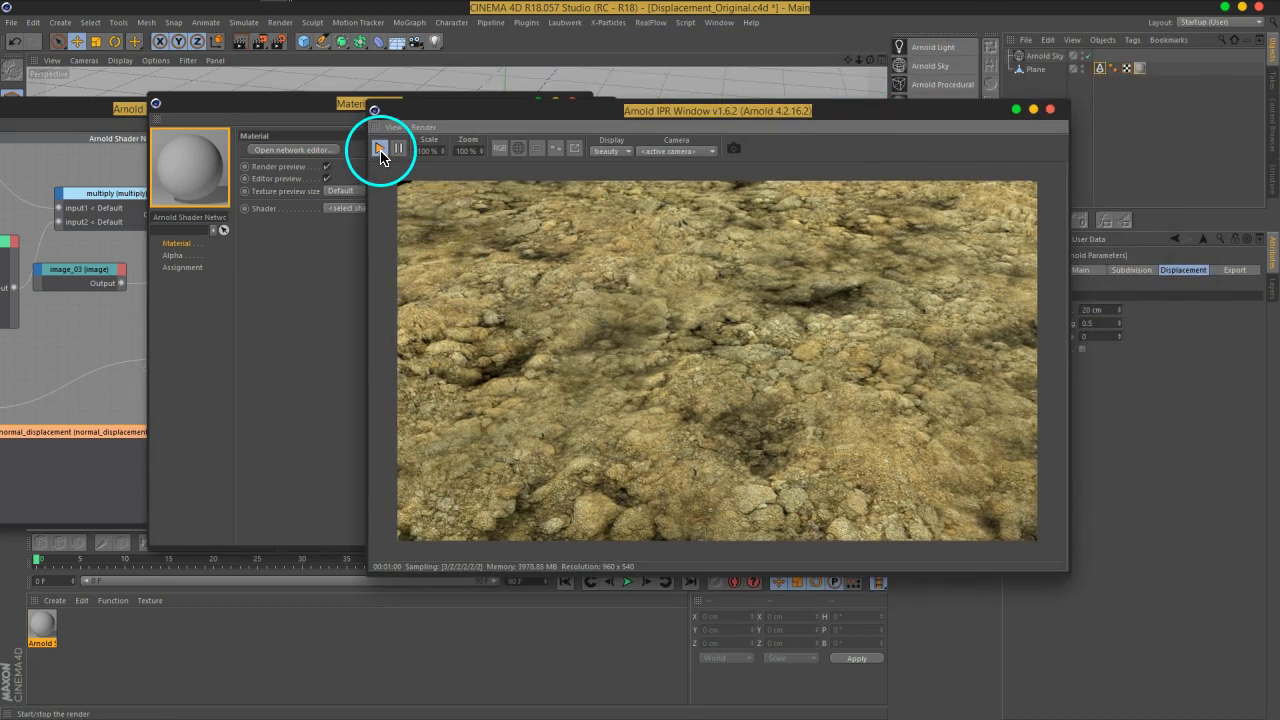
left_click(1049, 109)
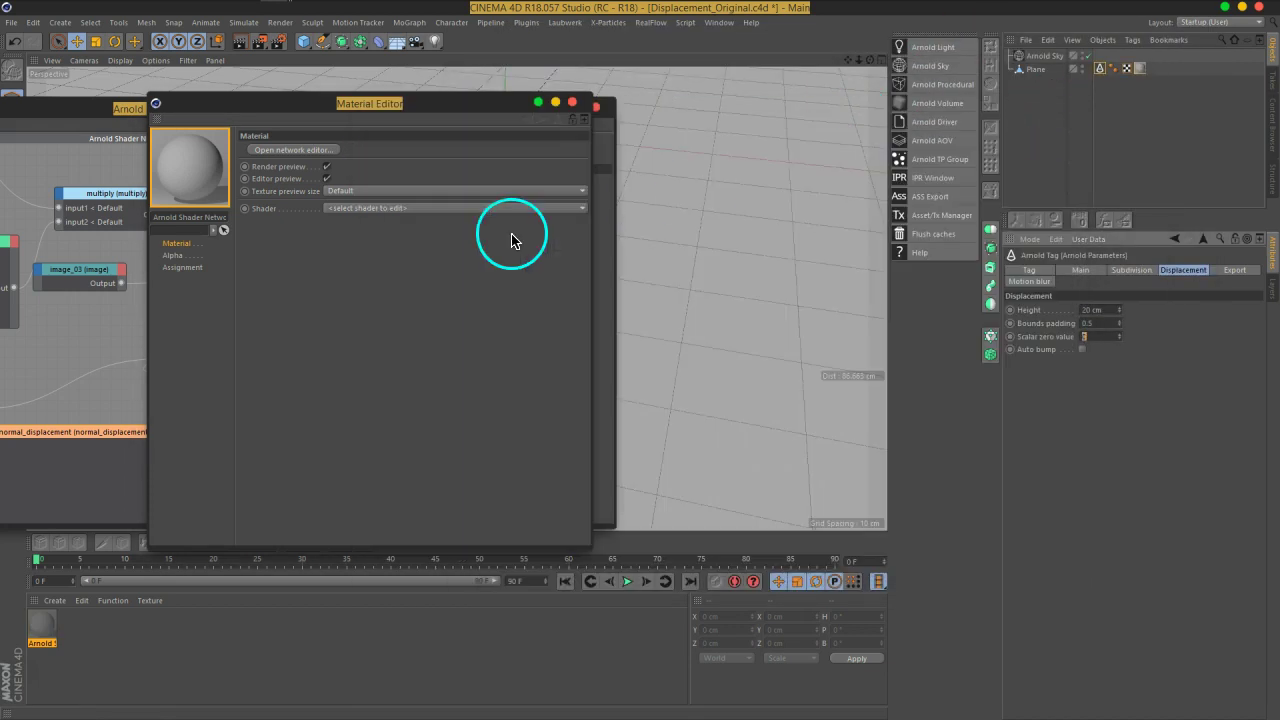
left_click(572, 102)
mouse_move(429, 123)
left_mouse_down()
mouse_move(705, 65)
mouse_move(679, 66)
left_mouse_up()
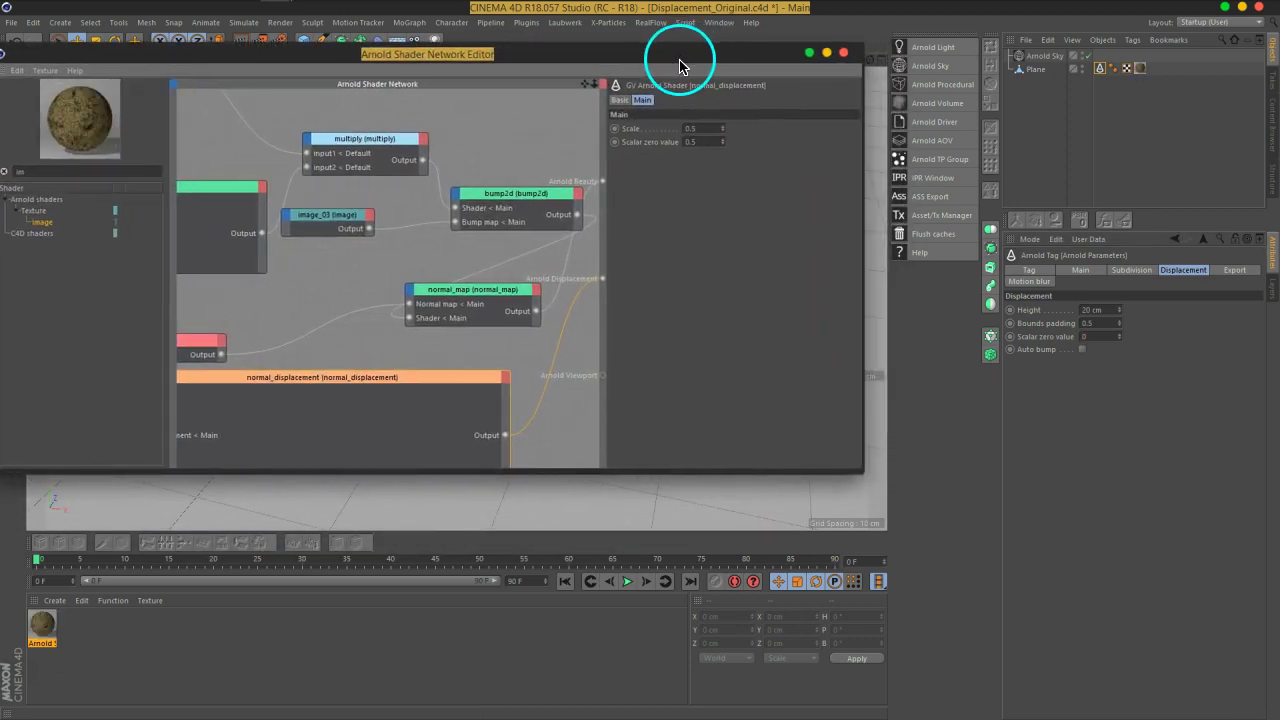
key("ctrl+s")
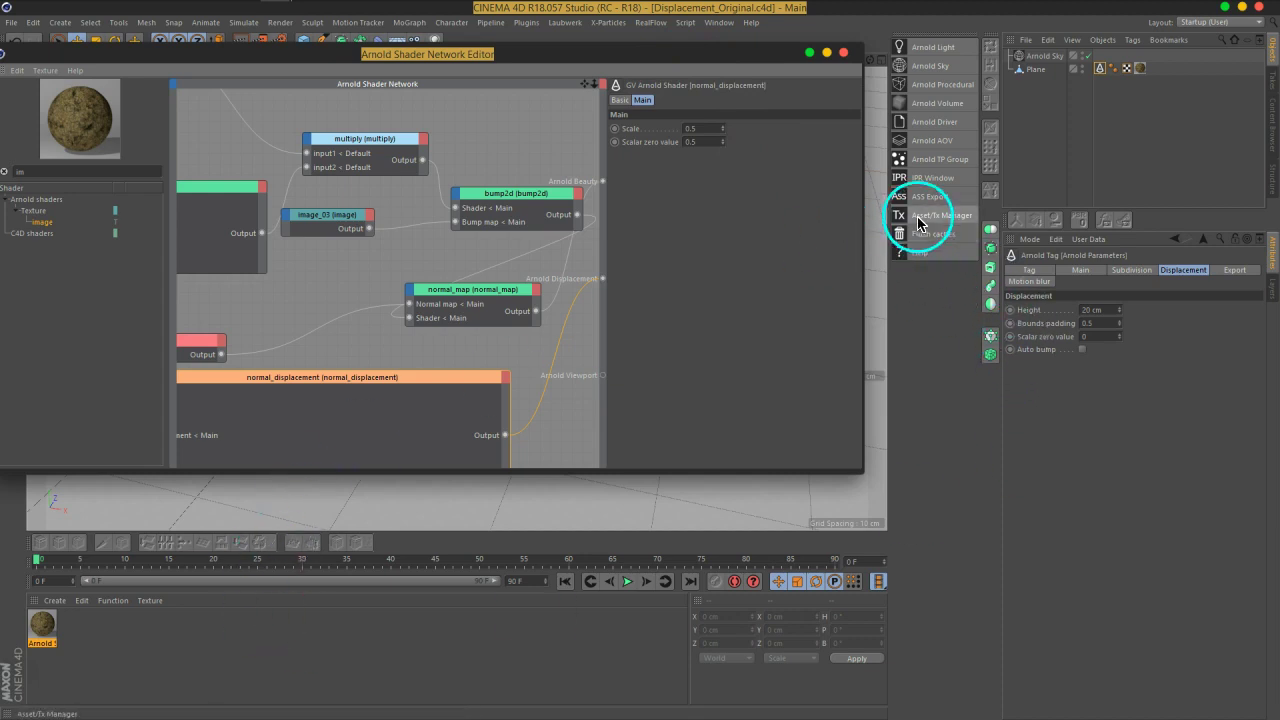
Step: Open Arnold's Asset/Tx Manager, toggle the missing texture row, and select all nine textures
left_click(949, 218)
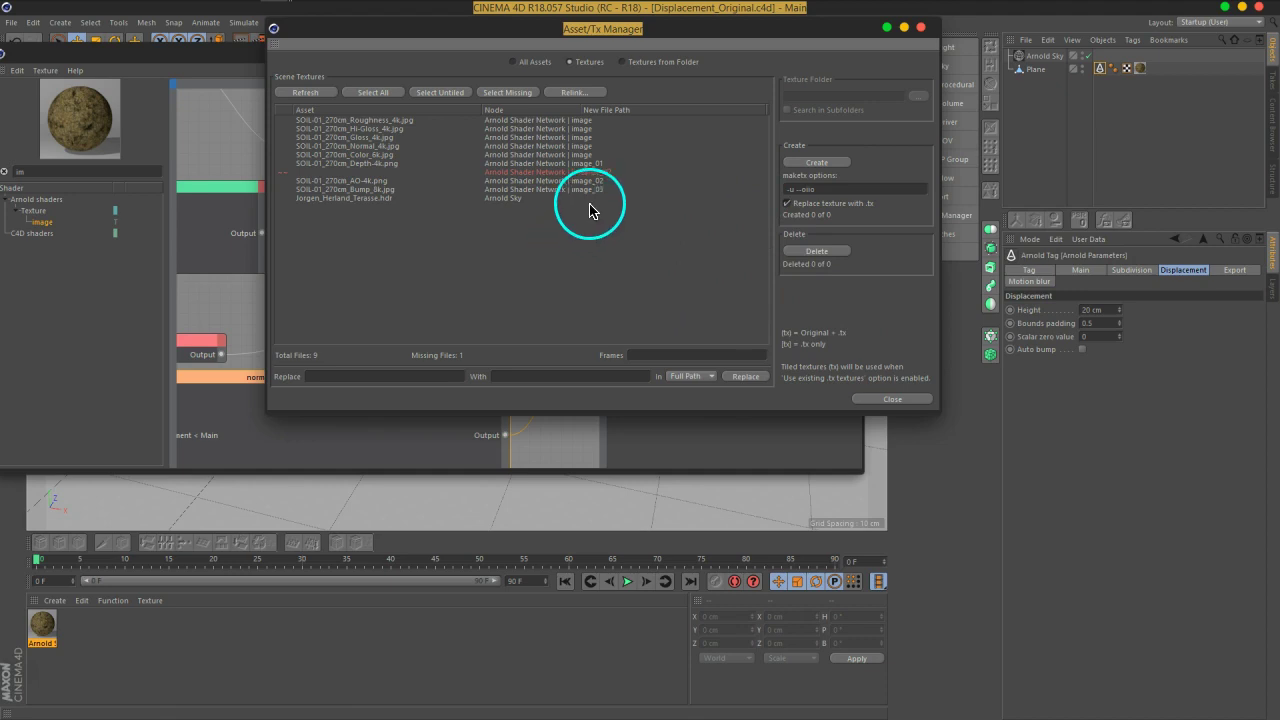
left_click(566, 174)
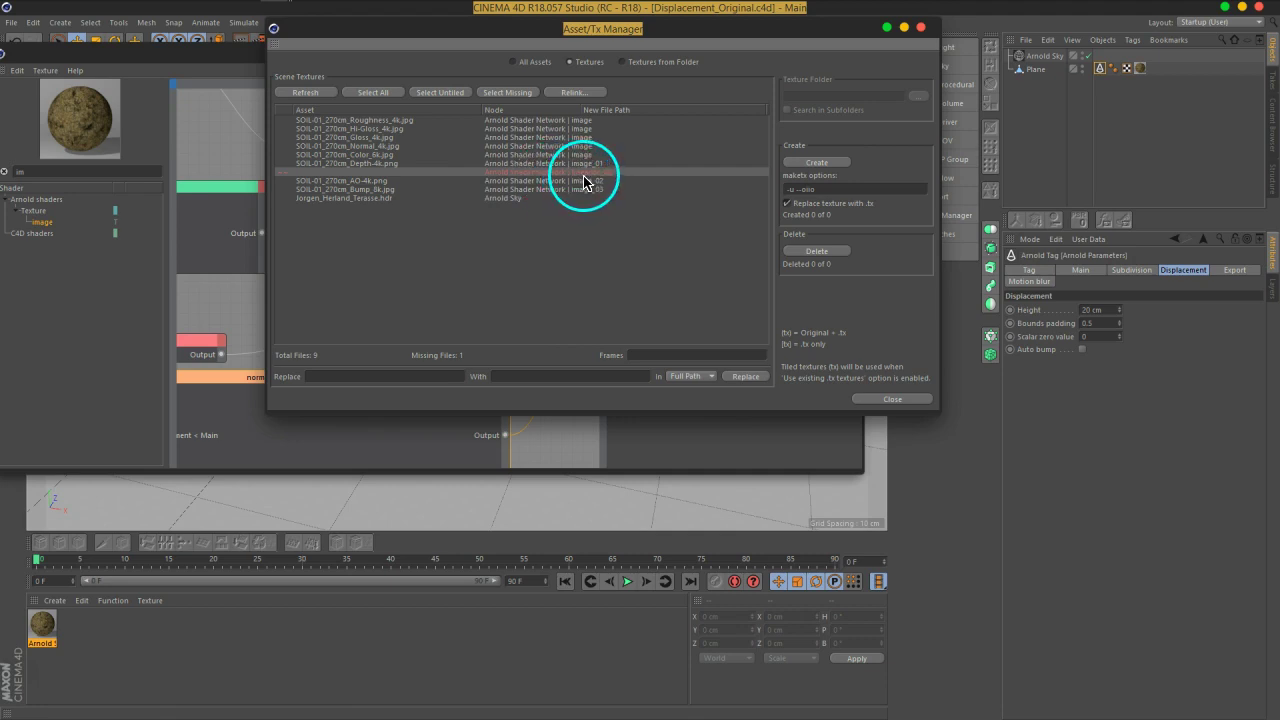
left_click(551, 249)
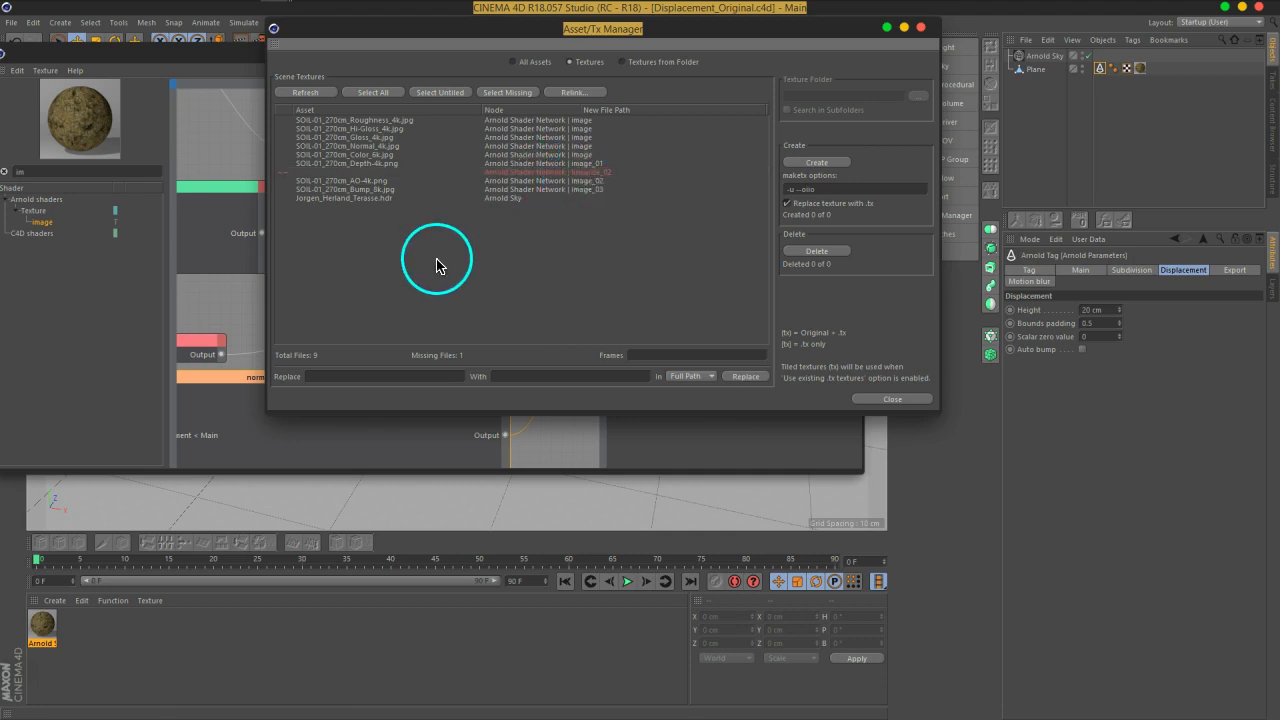
left_click(380, 94)
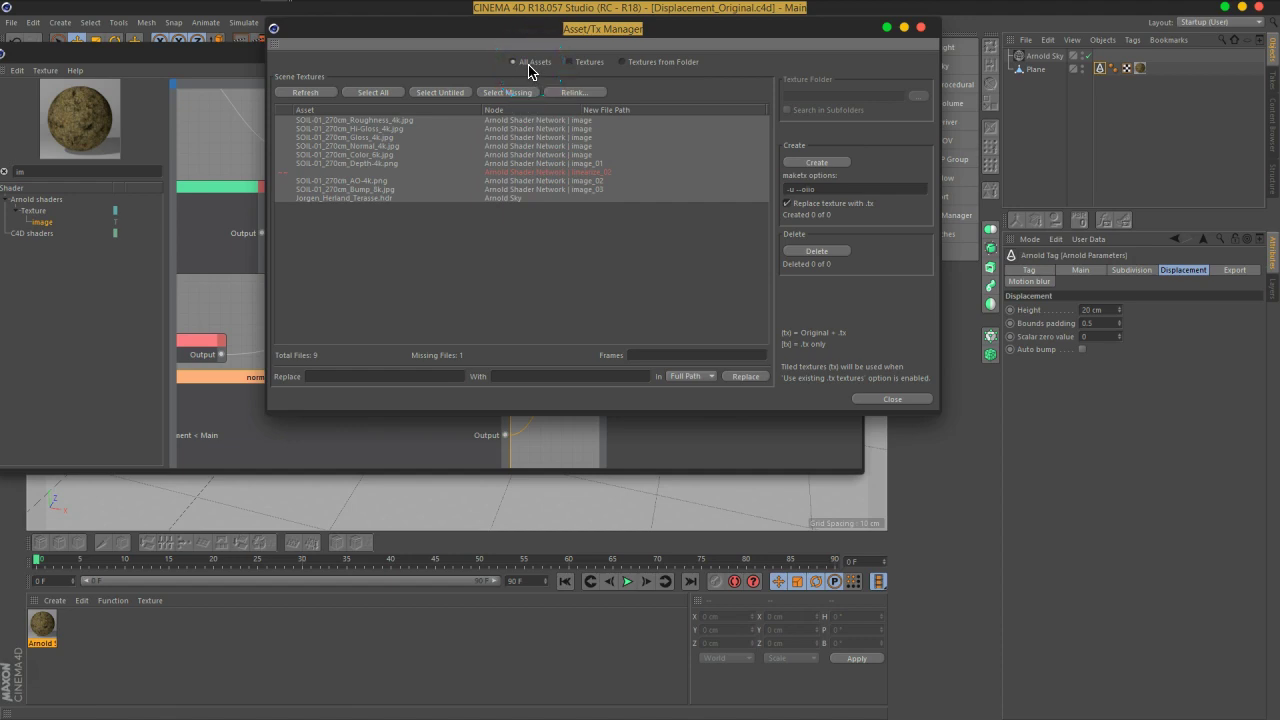
Step: Convert all nine textures in the All Assets list to .tx files and close the manager
left_click(650, 68)
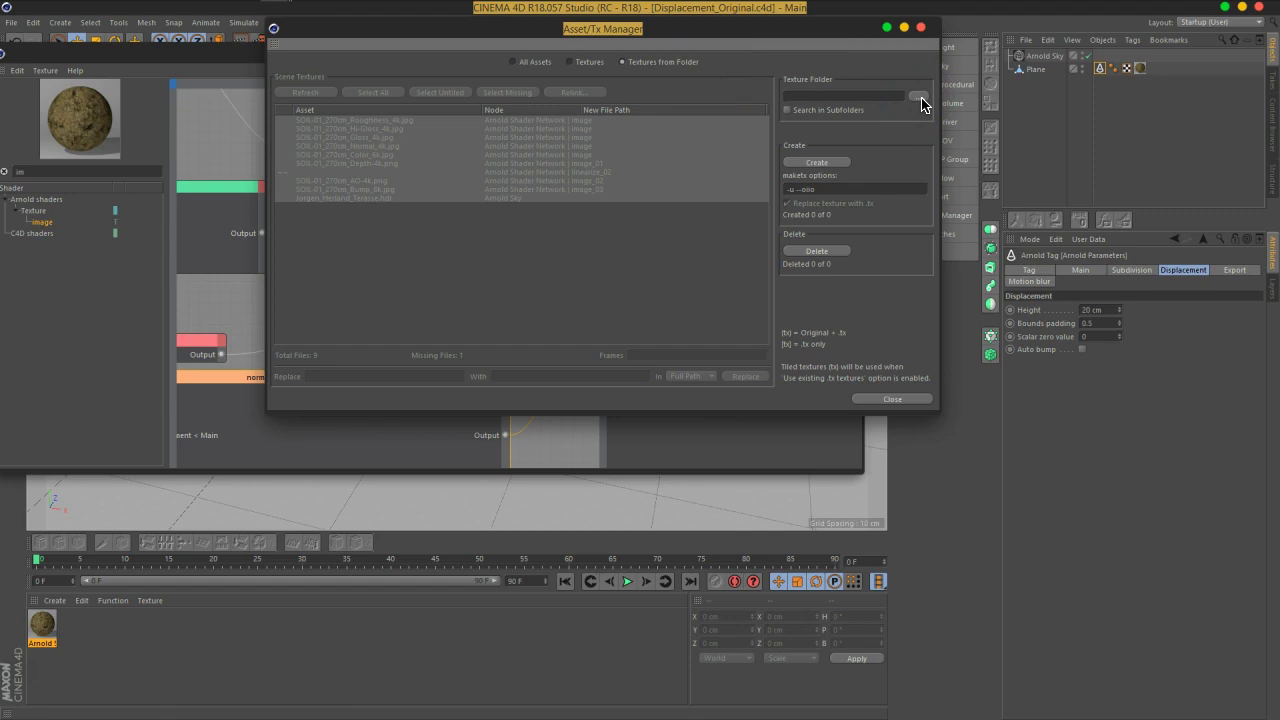
left_click(515, 62)
left_click_drag(436, 268, 295, 135)
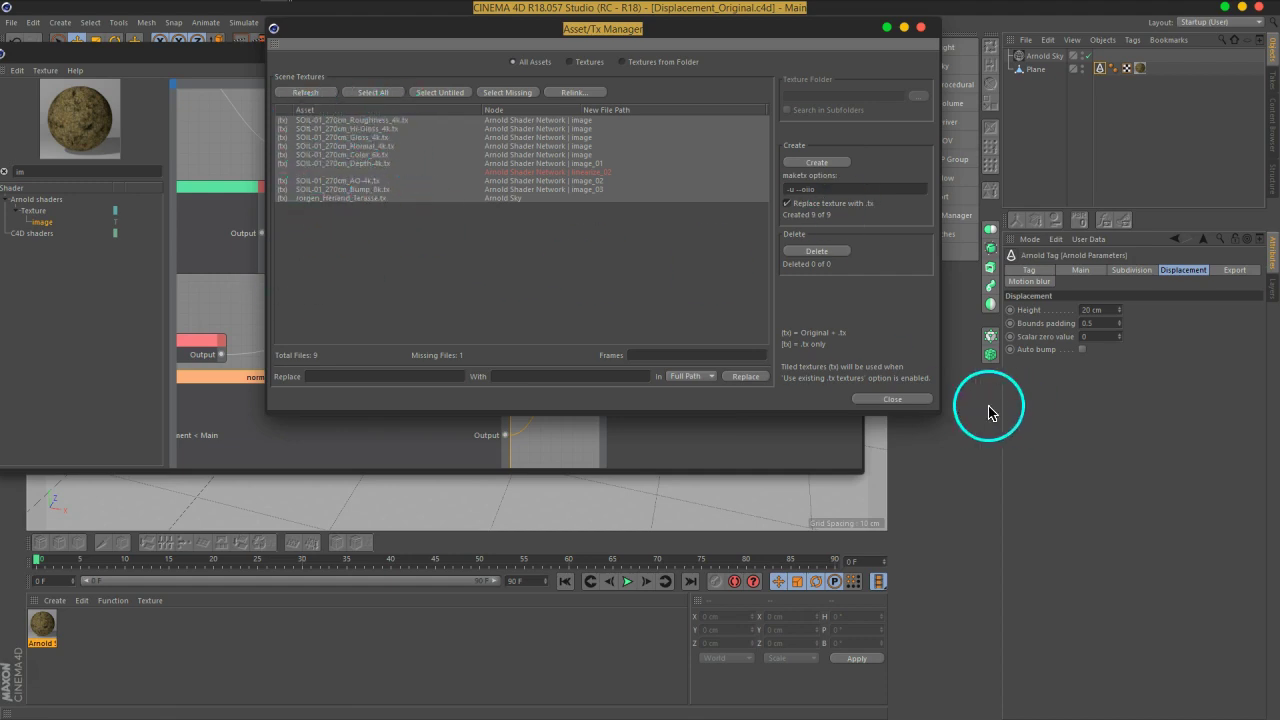
left_click(909, 401)
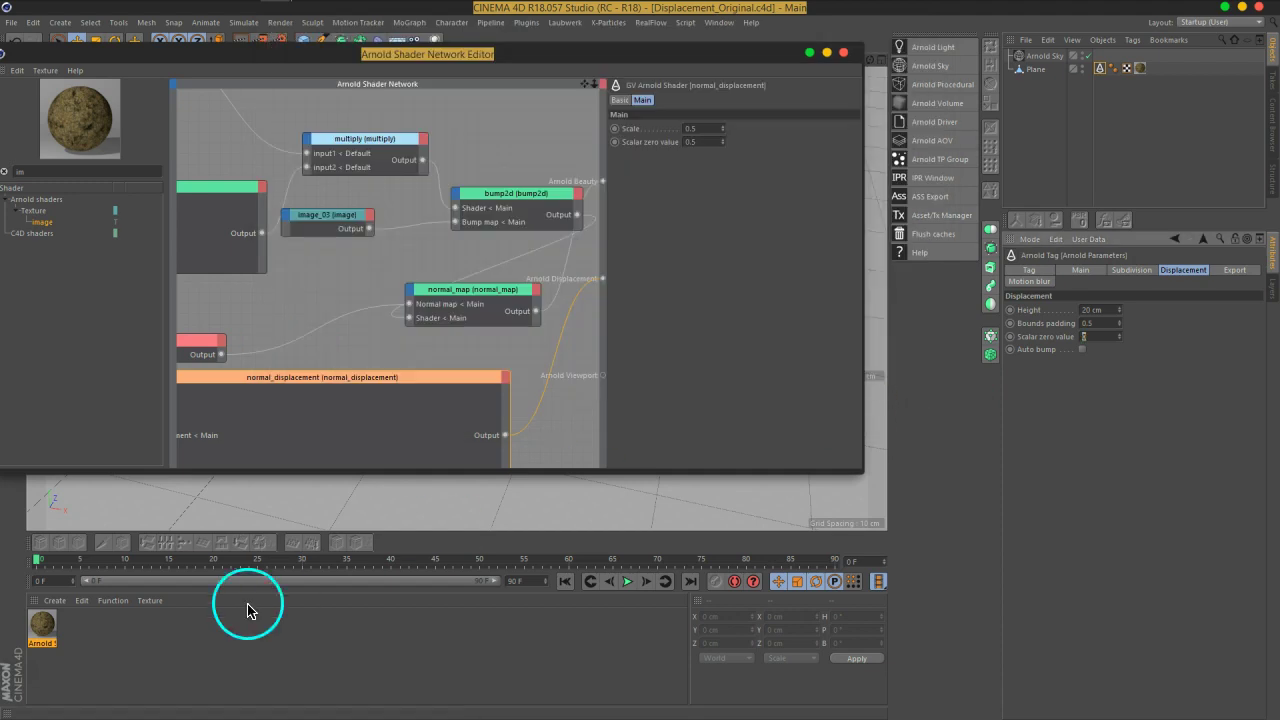
Step: Verify image_03's Image name points to the Bump 8k .tx file, then close the shader editor
left_click(334, 214)
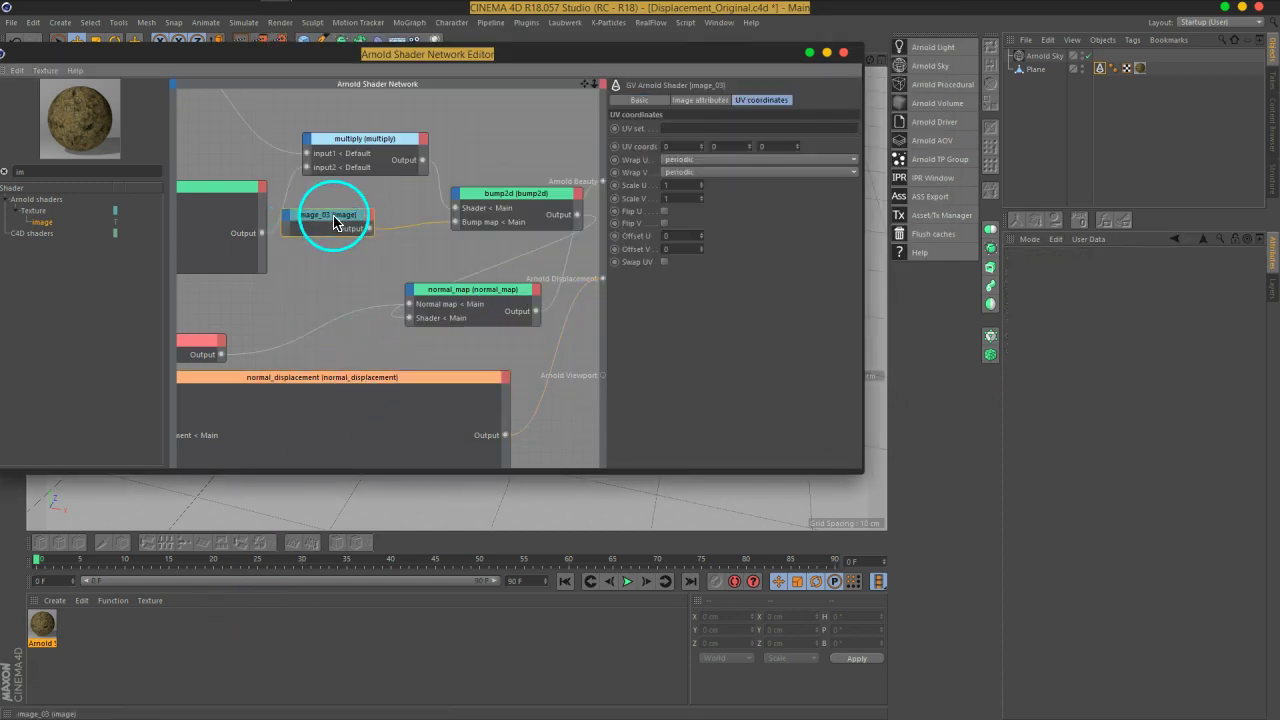
left_click(700, 100)
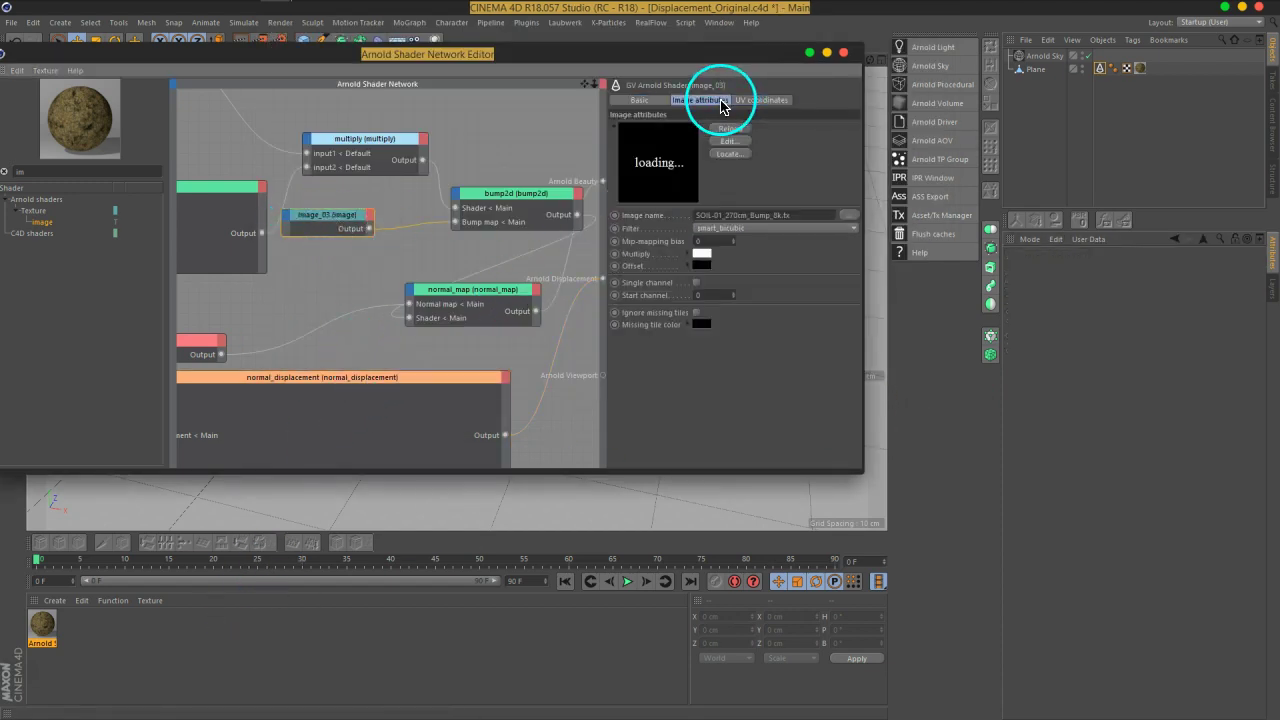
double_click(789, 215)
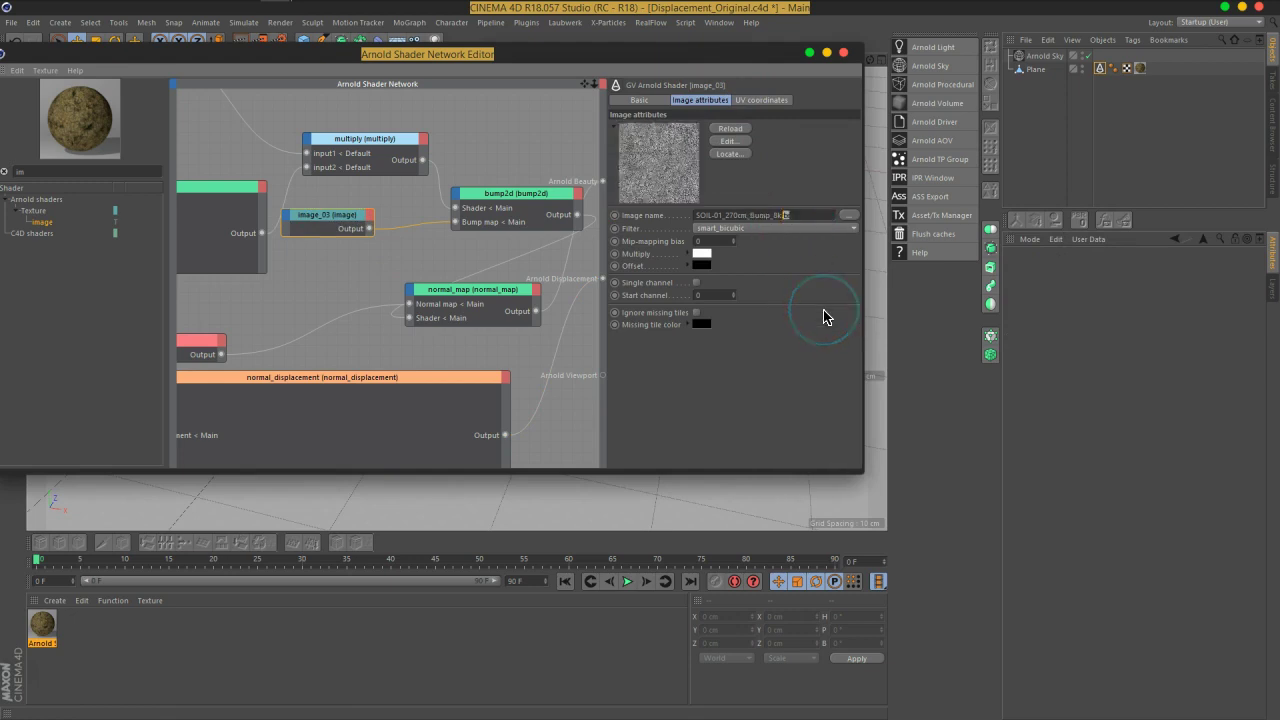
left_click(843, 52)
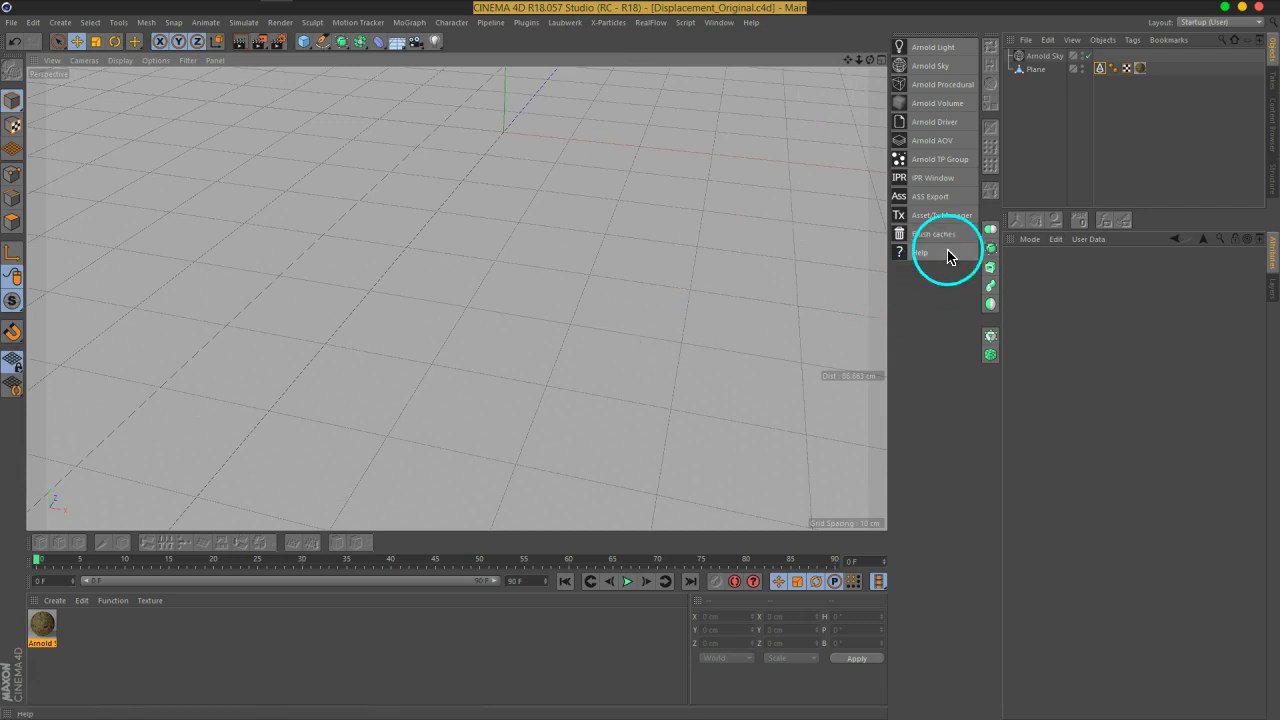
Step: Reopen the IPR and set the Plane's Arnold tag subdivision to catclark with 2 iterations
left_click(930, 178)
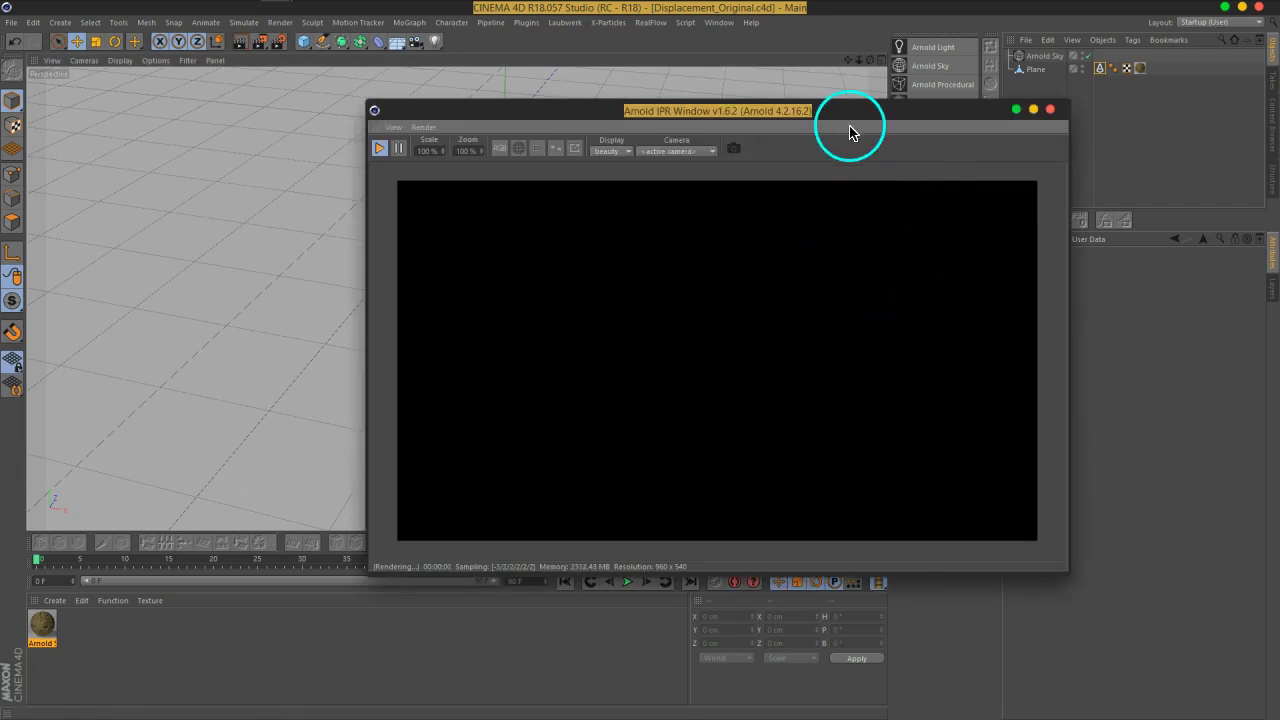
left_click_drag(847, 118, 645, 52)
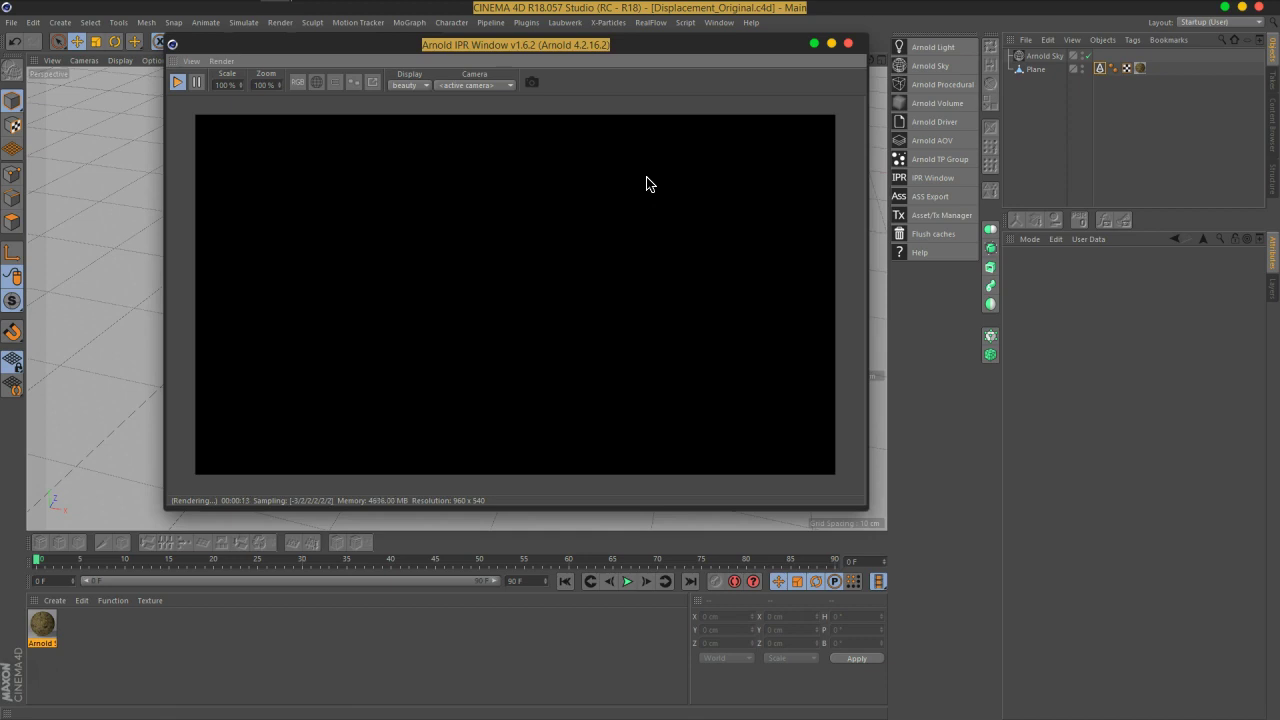
left_click(630, 212)
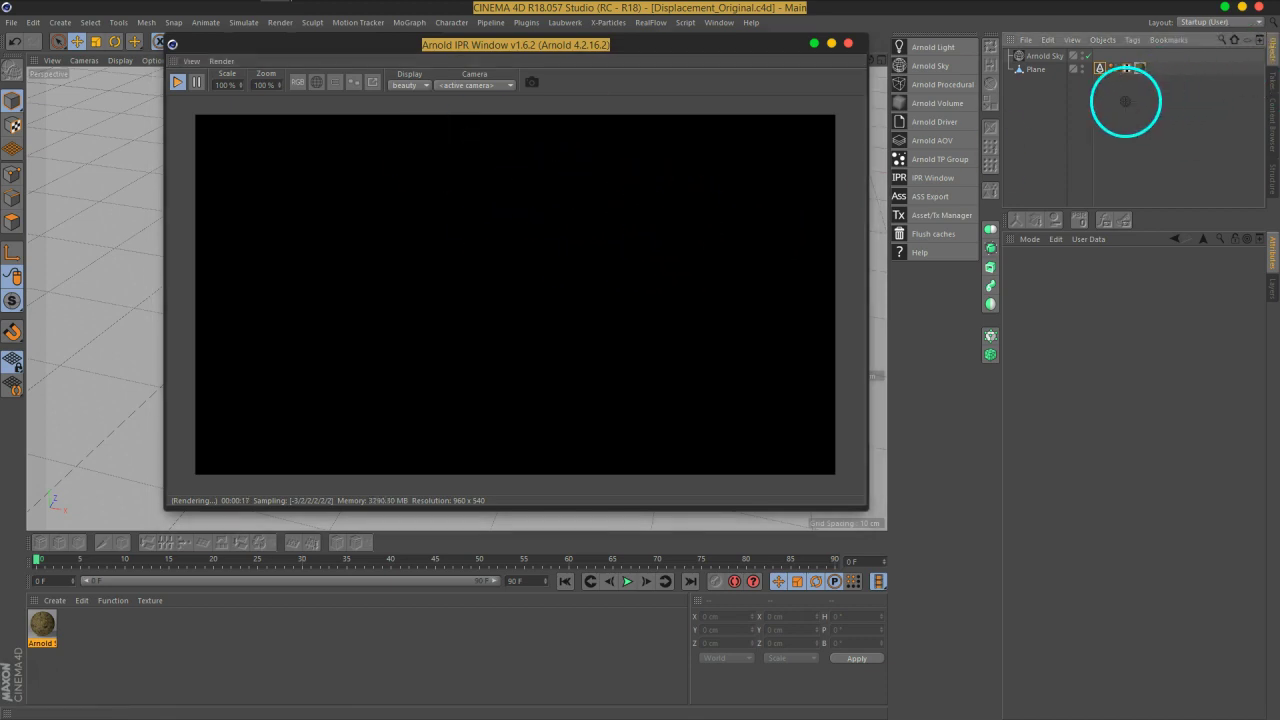
left_click(1100, 68)
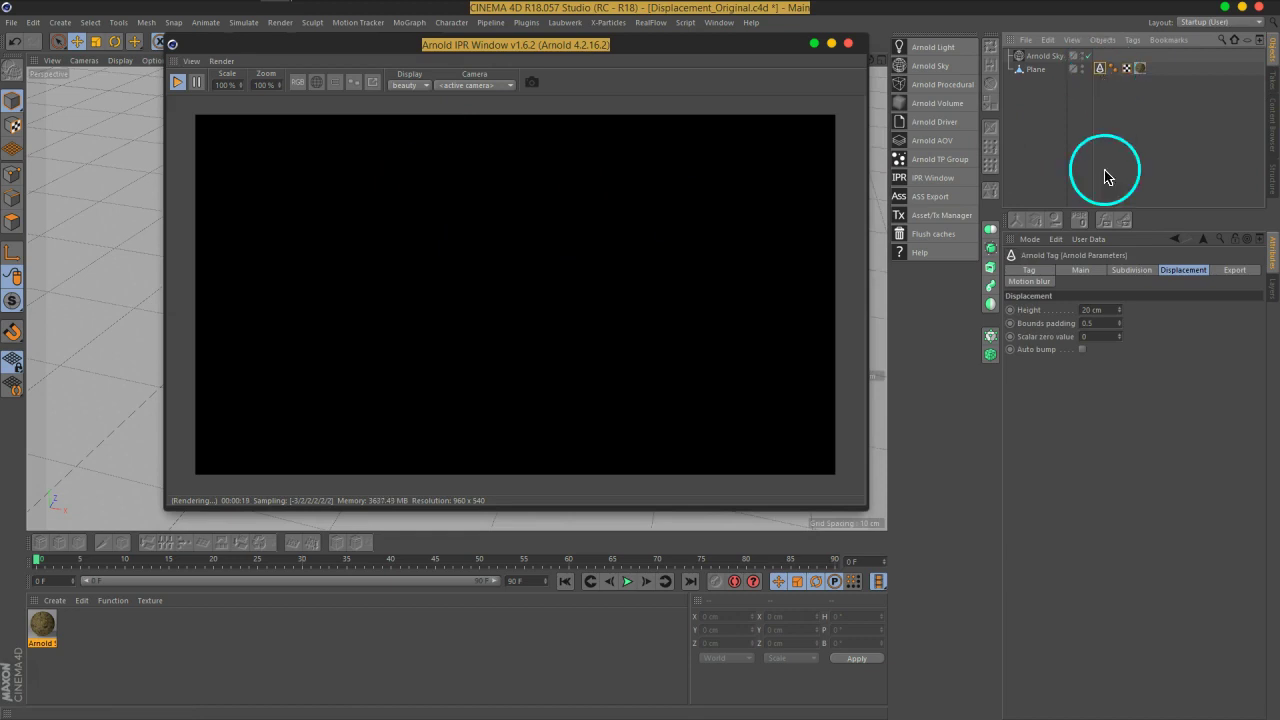
left_click(1131, 270)
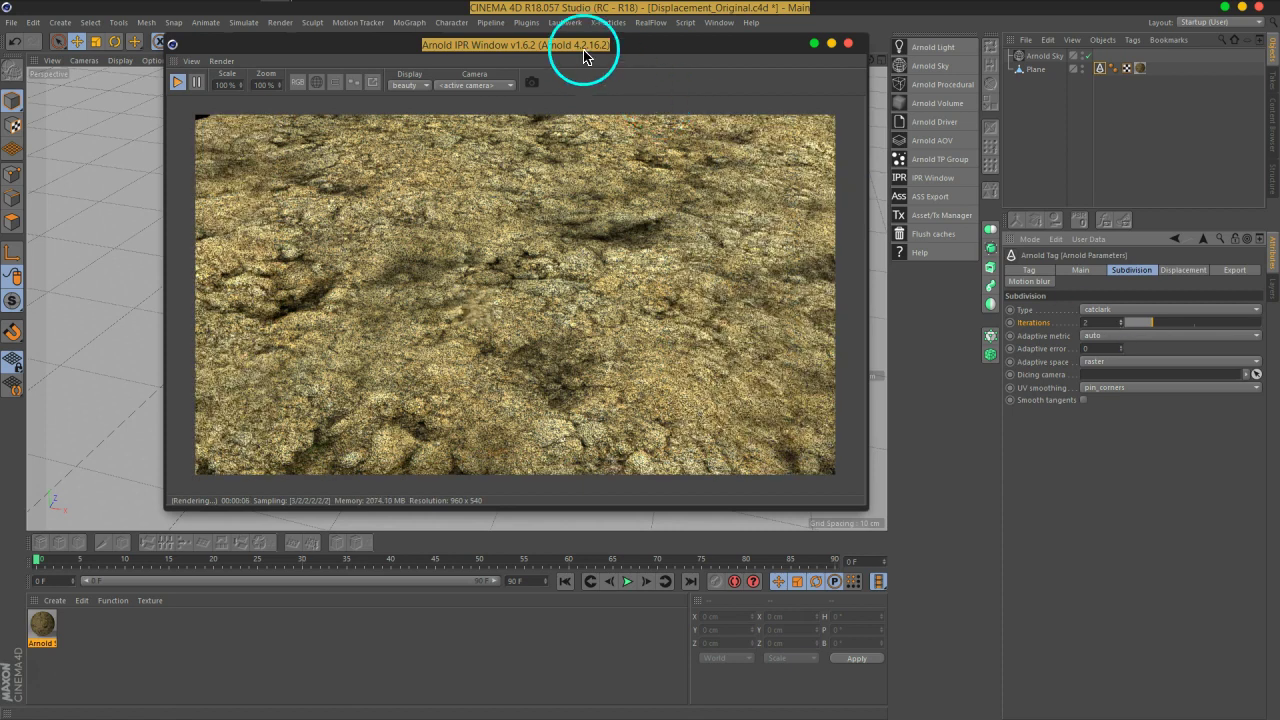
Step: Lower the Arnold Sky intensity to 1 and add a 100 cm Sphere primitive
left_click(1045, 56)
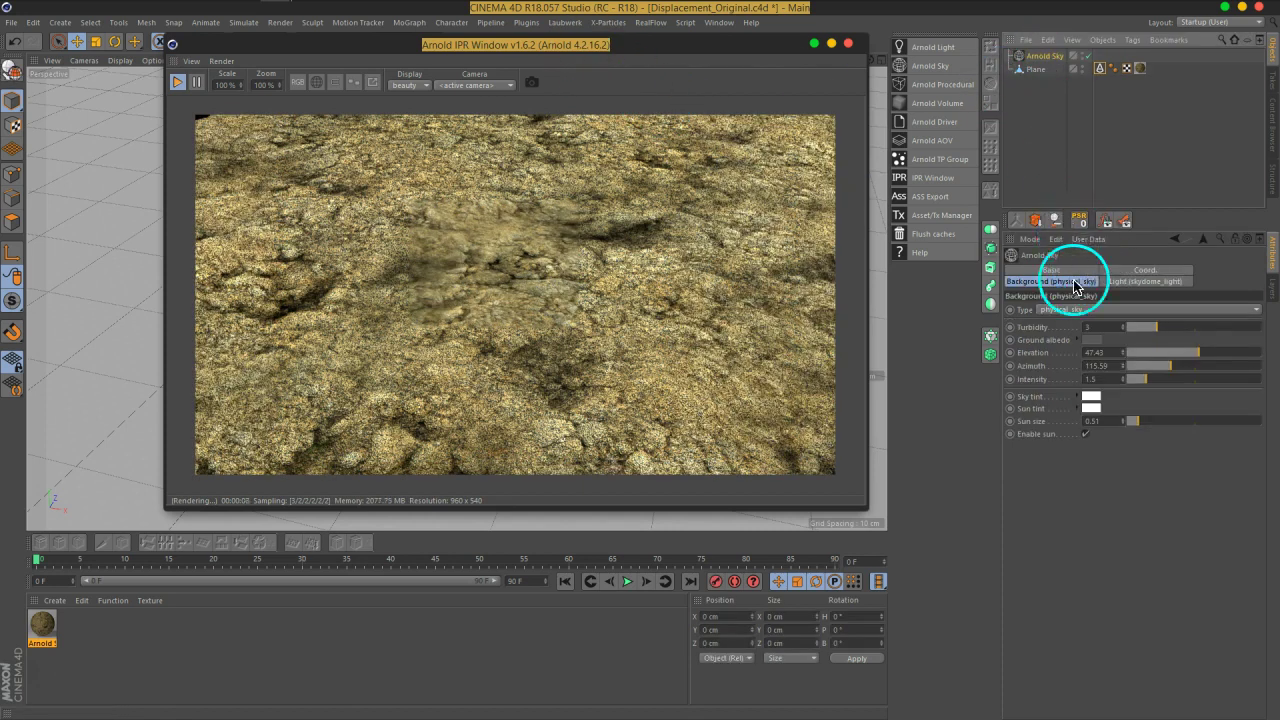
left_click(1108, 381)
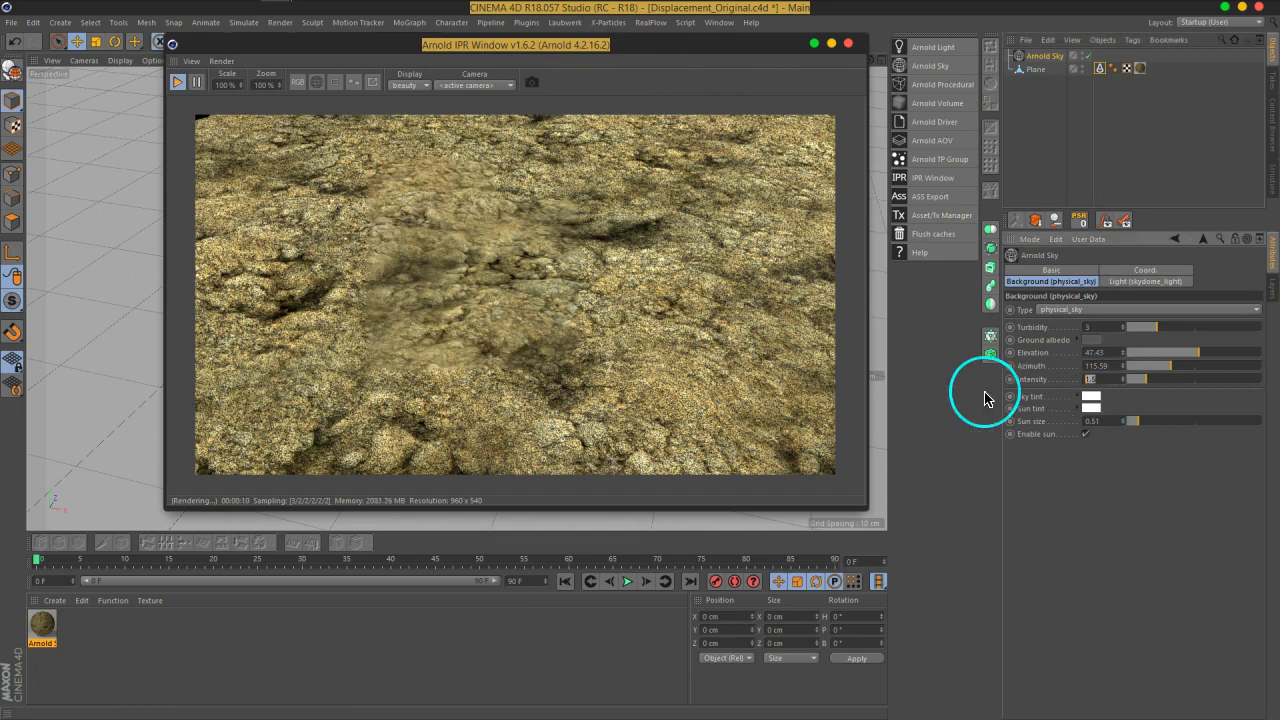
type("1")
key("Return")
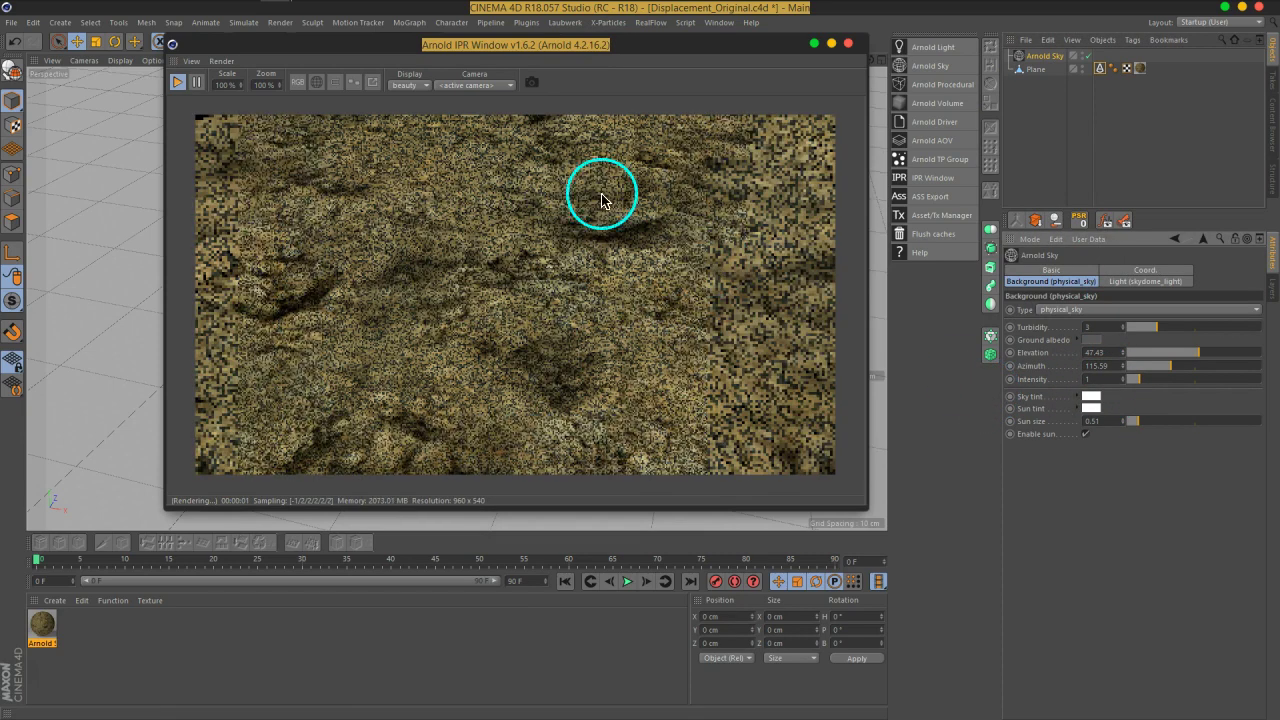
left_click_drag(569, 46, 532, 268)
mouse_move(303, 41)
left_mouse_down()
mouse_move(428, 90)
mouse_move(572, 84)
left_mouse_up()
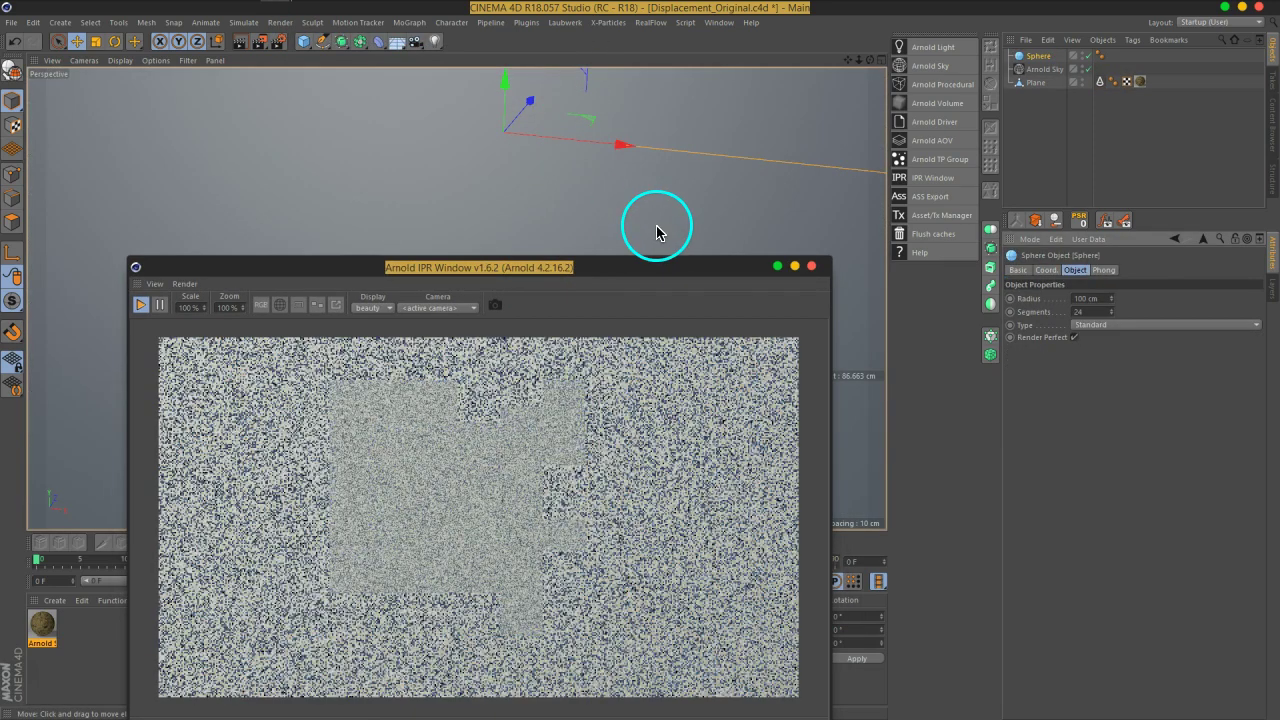
Step: Scale the sphere down to about 11% and move it toward the camera onto the ground
left_click(96, 42)
left_click_drag(746, 120, 266, 249)
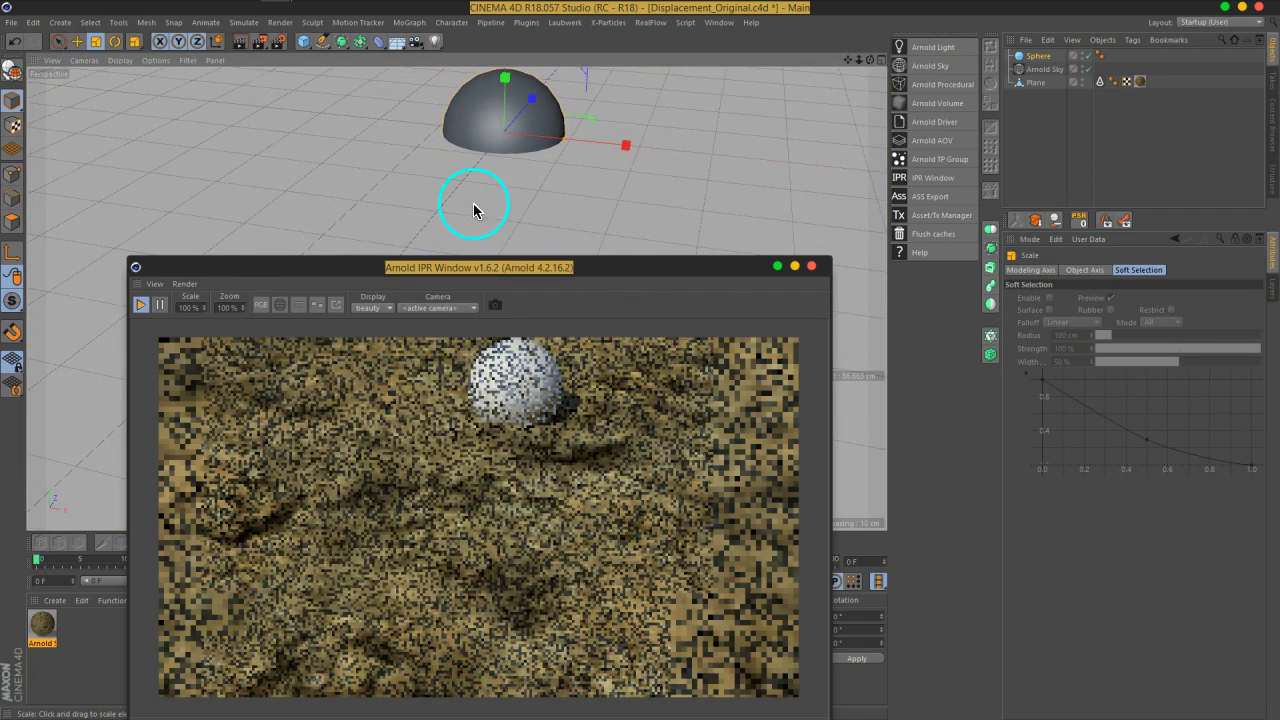
left_click(77, 41)
left_click_drag(530, 110, 437, 197)
Step: Nudge the sphere left and create a new Arnold Shader Network material
mouse_move(528, 262)
left_mouse_down()
mouse_move(755, 185)
mouse_move(818, 48)
left_mouse_up()
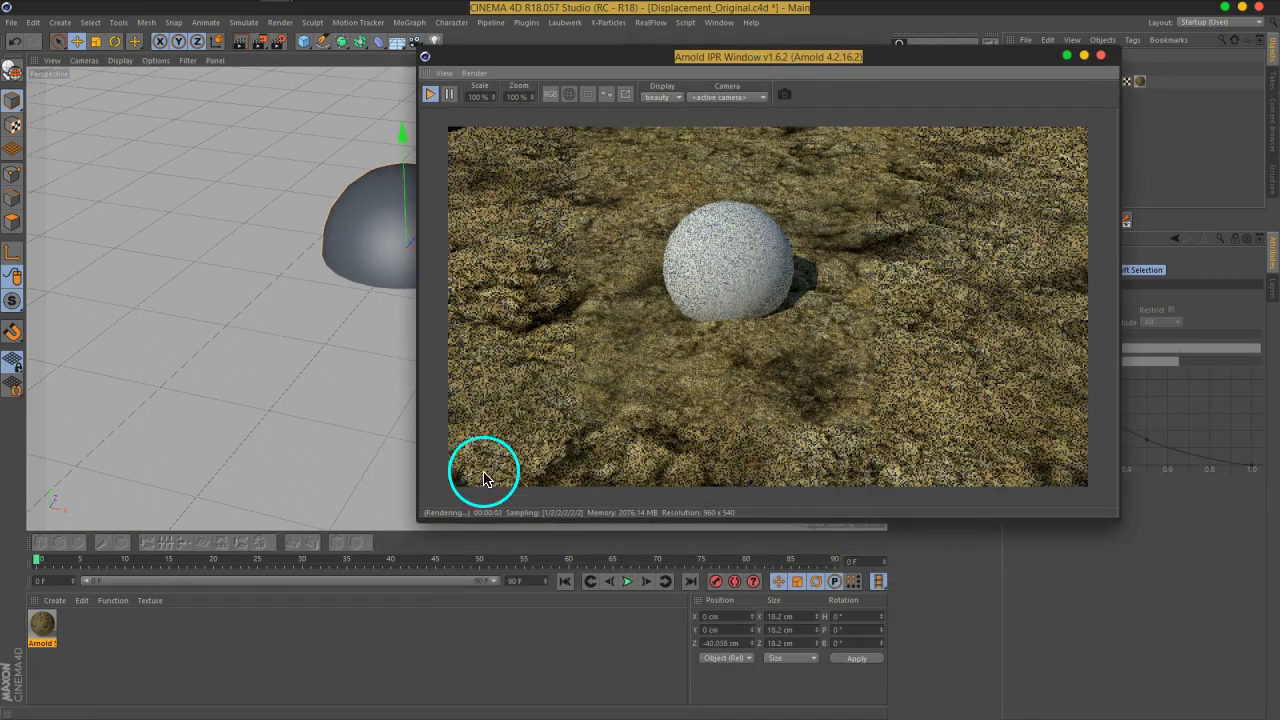
left_click(55, 600)
mouse_move(69, 491)
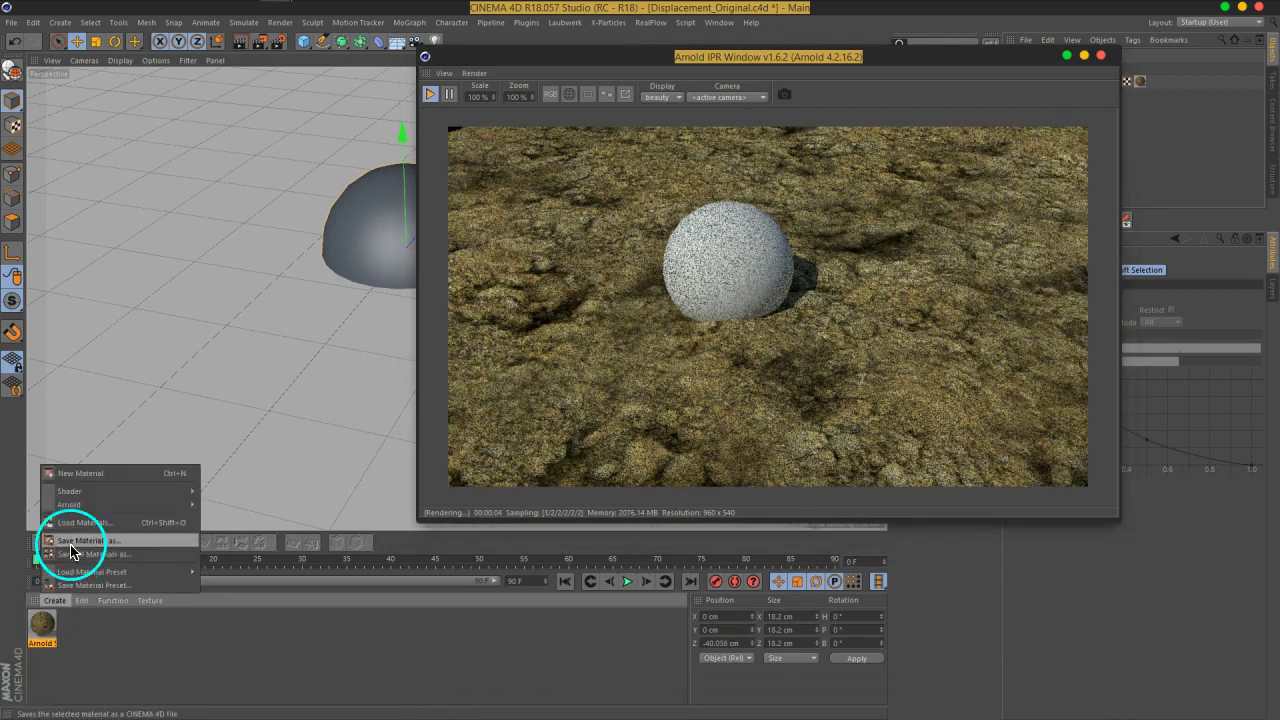
left_click(216, 485)
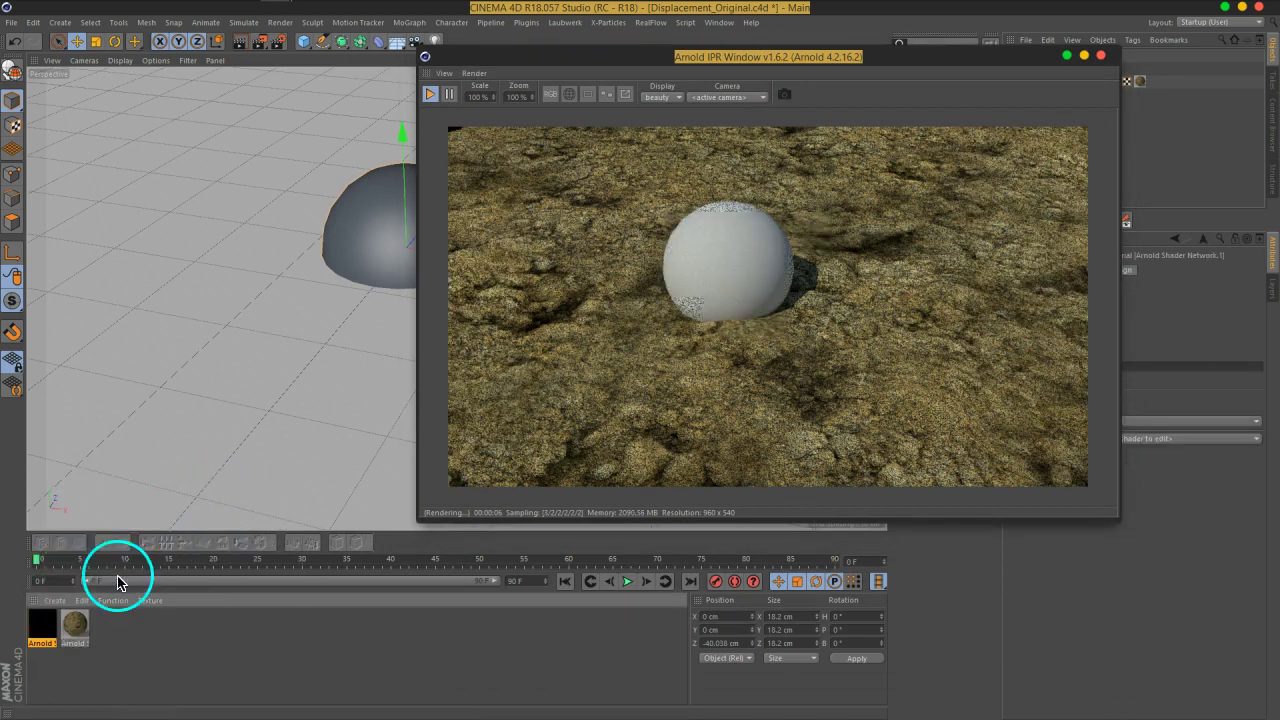
Step: Drag the new black Arnold material onto the Sphere object to assign it
left_click_drag(671, 57, 676, 228)
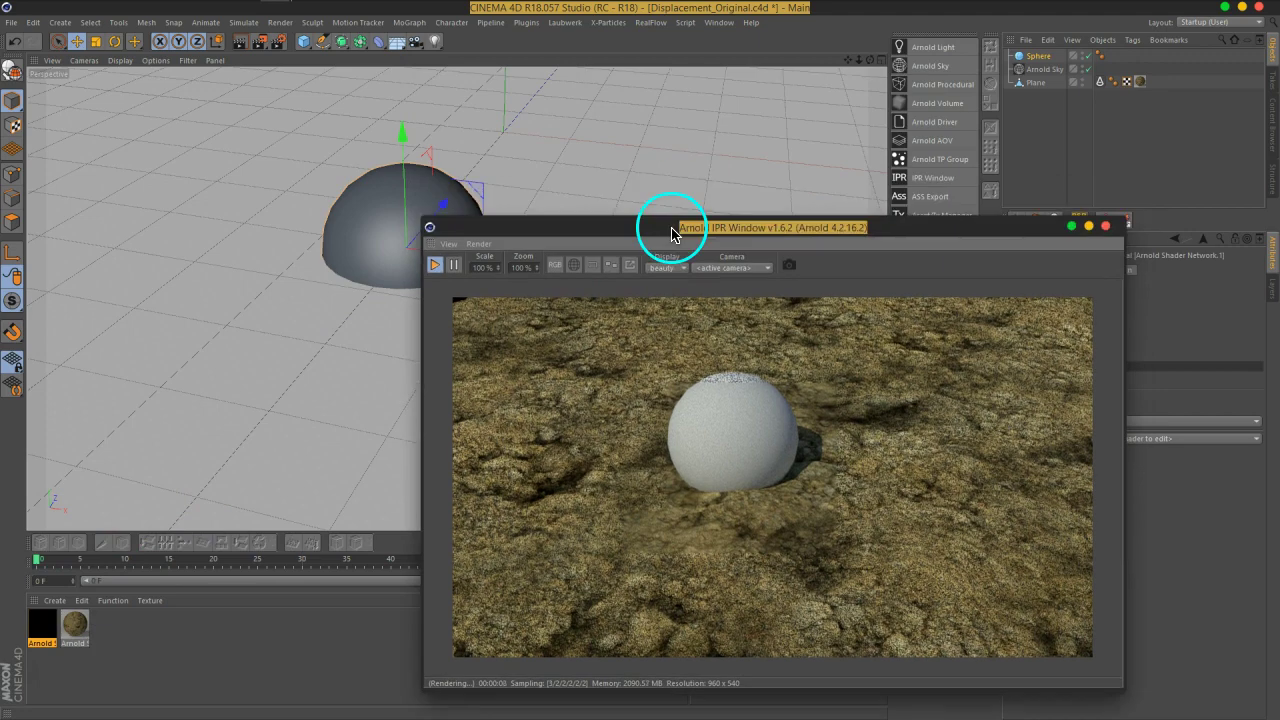
left_click_drag(42, 625, 1040, 62)
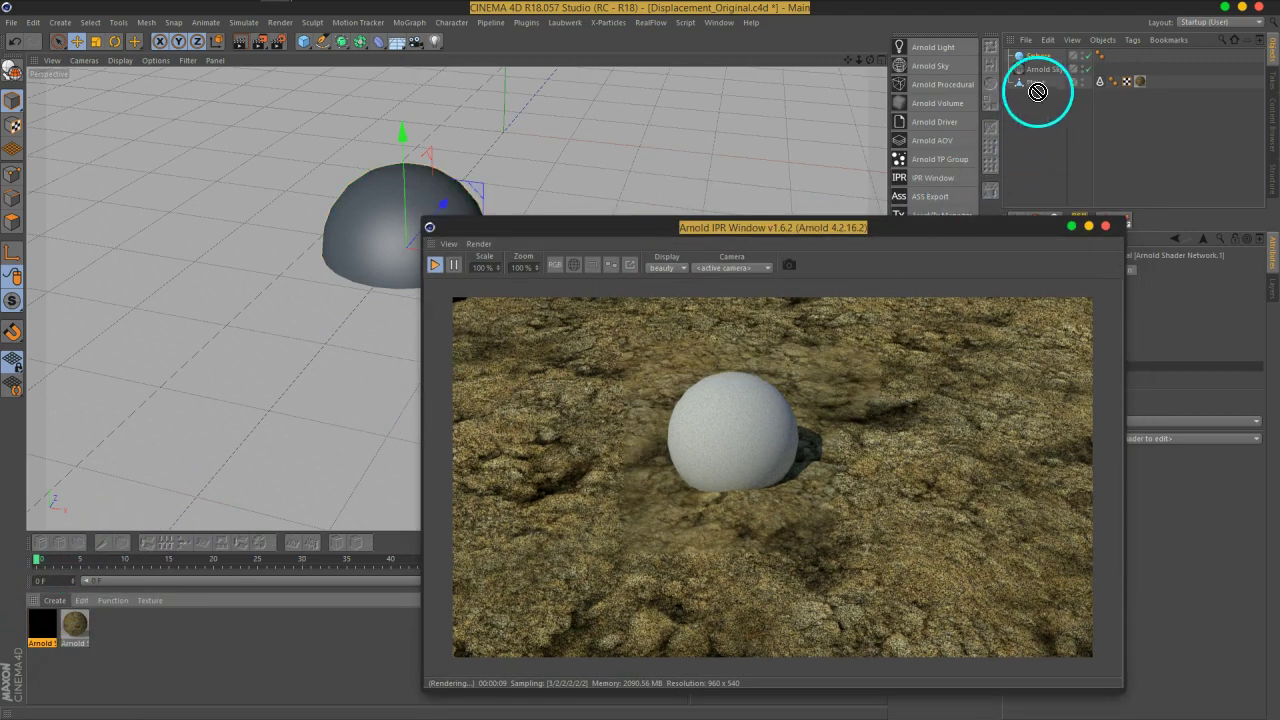
left_click_drag(986, 222, 664, 72)
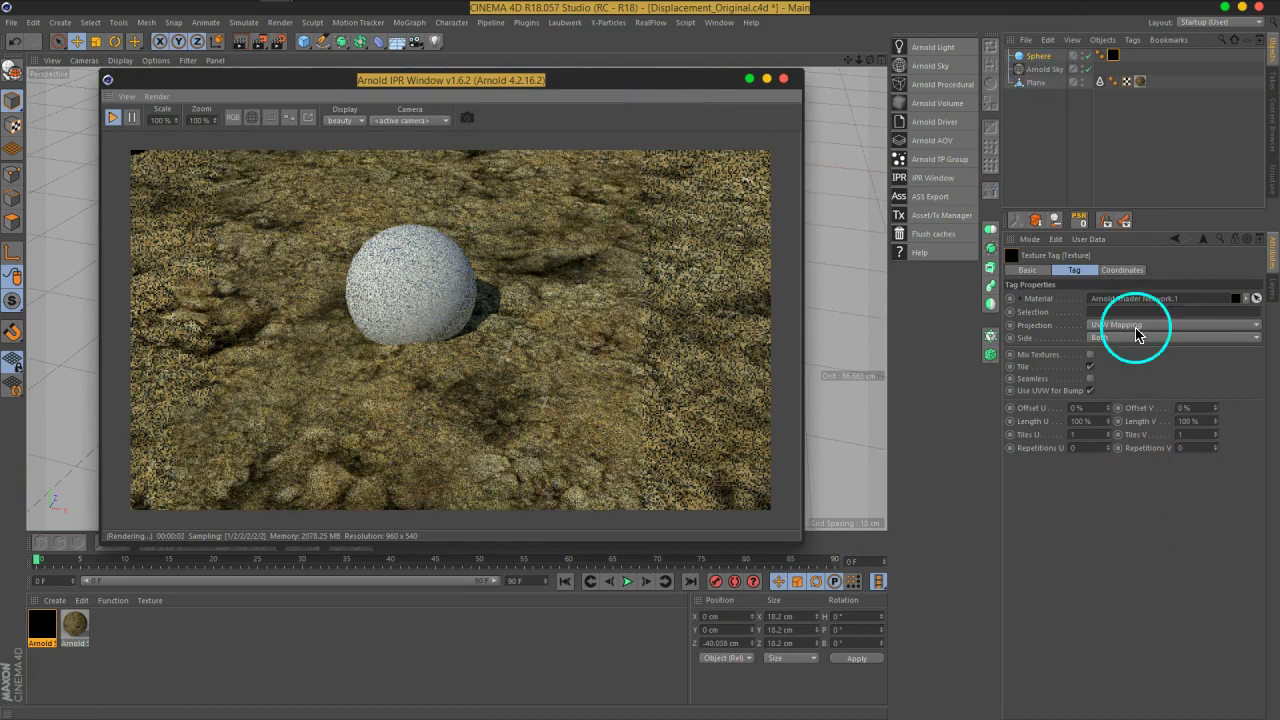
left_click(1036, 57)
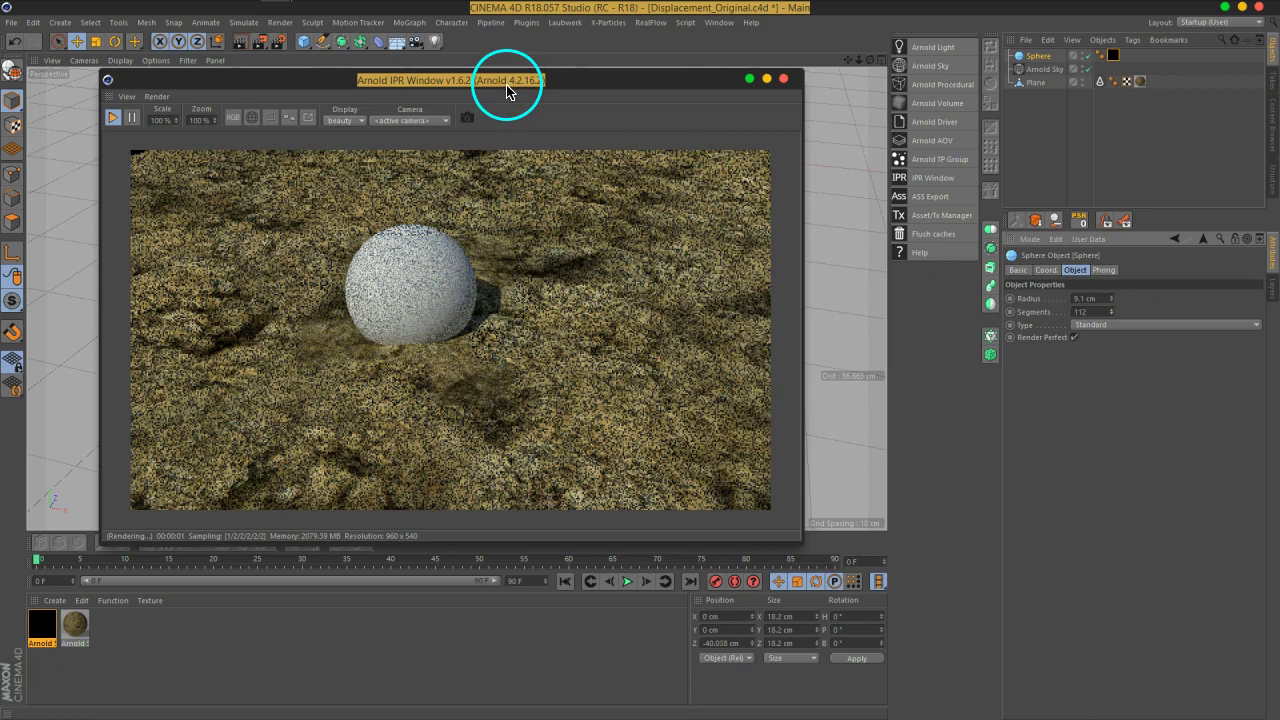
left_click_drag(507, 91, 864, 97)
Step: Open the sphere's Arnold material in the Arnold Shader Network Editor
double_click(55, 624)
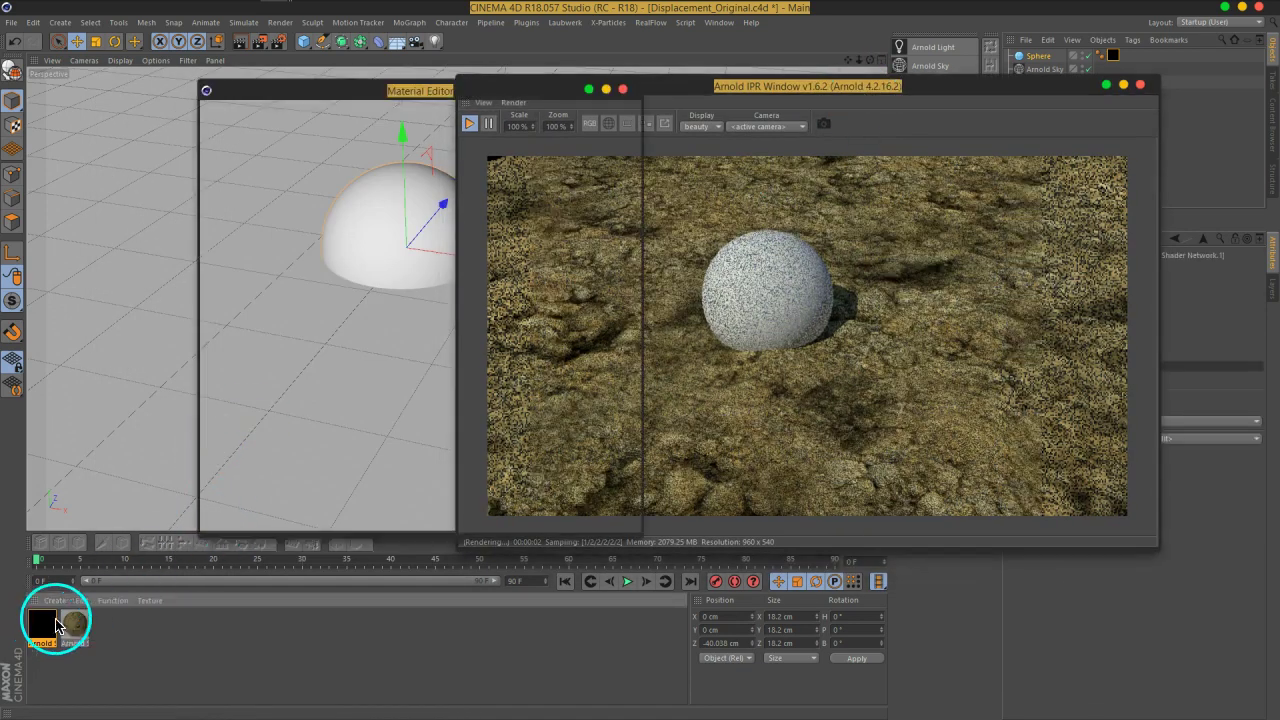
left_click_drag(458, 91, 285, 58)
left_click(187, 106)
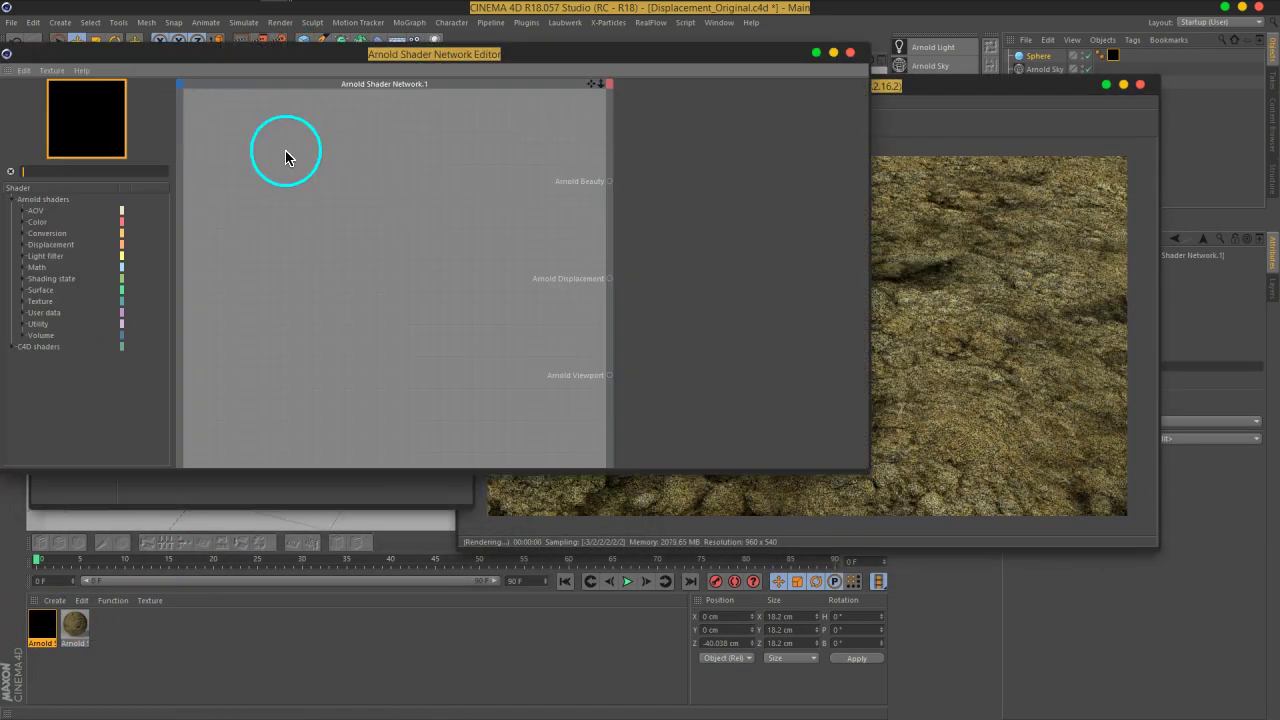
mouse_move(874, 88)
left_mouse_down()
mouse_move(918, 86)
mouse_move(924, 72)
left_mouse_up()
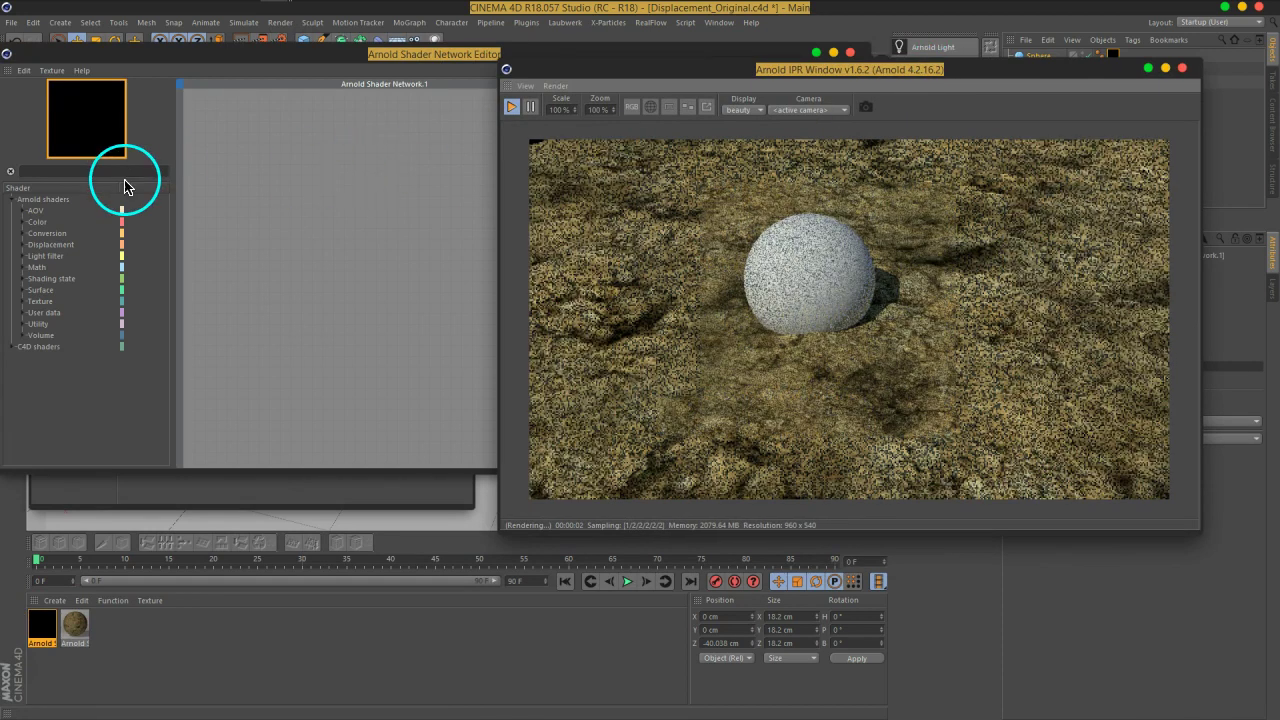
Step: Search 'sta' and add a standard shader wired into Arnold Beauty
left_click(124, 174)
type("sta")
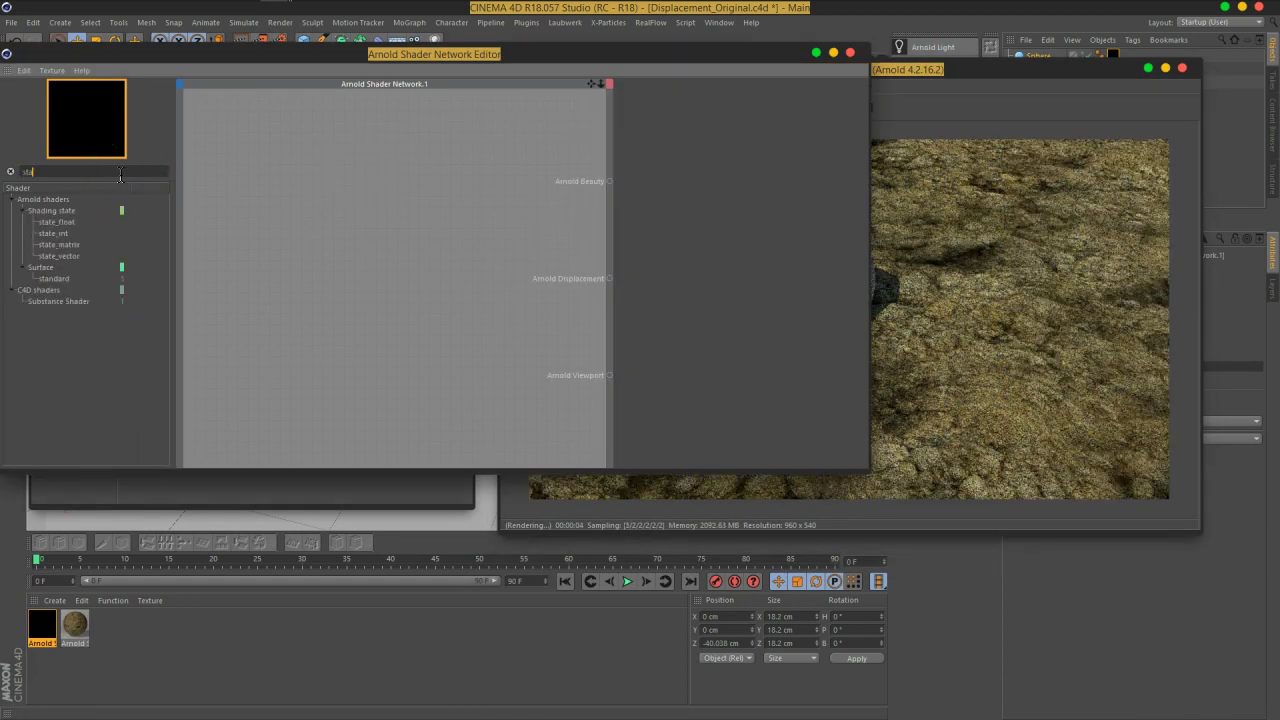
left_click_drag(62, 279, 300, 208)
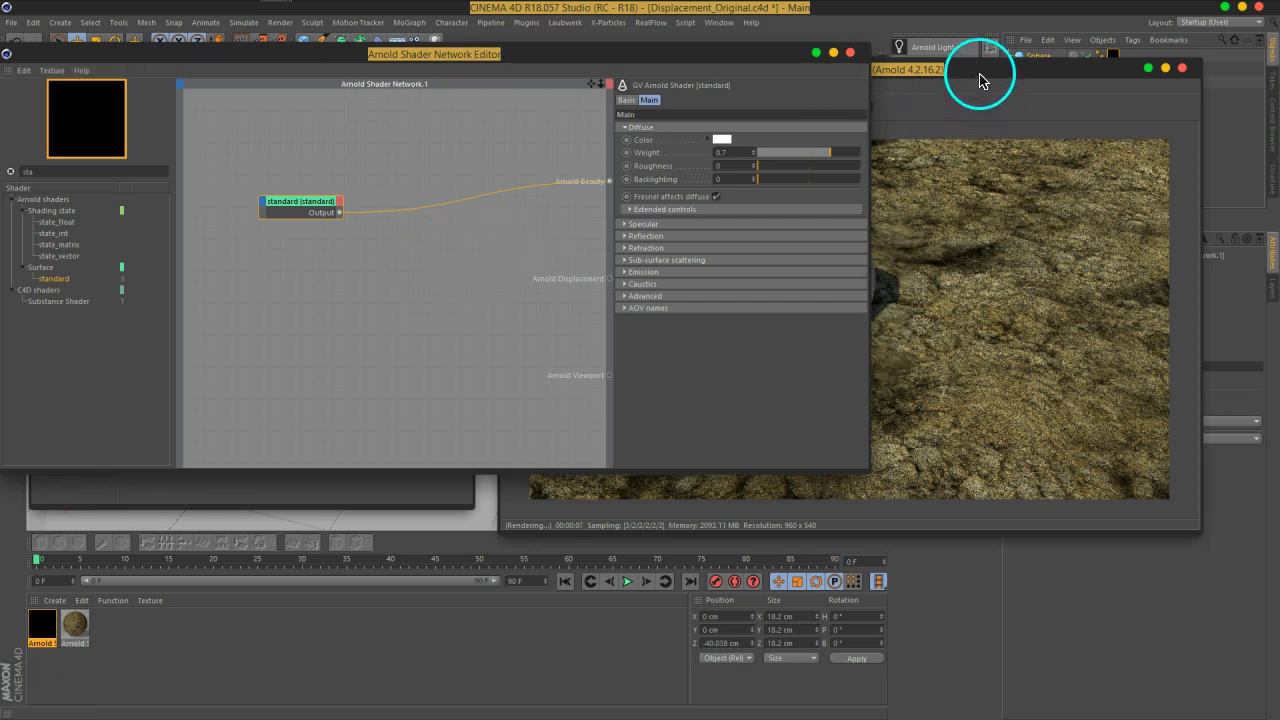
left_click_drag(978, 80, 986, 106)
left_click_drag(635, 64, 336, 52)
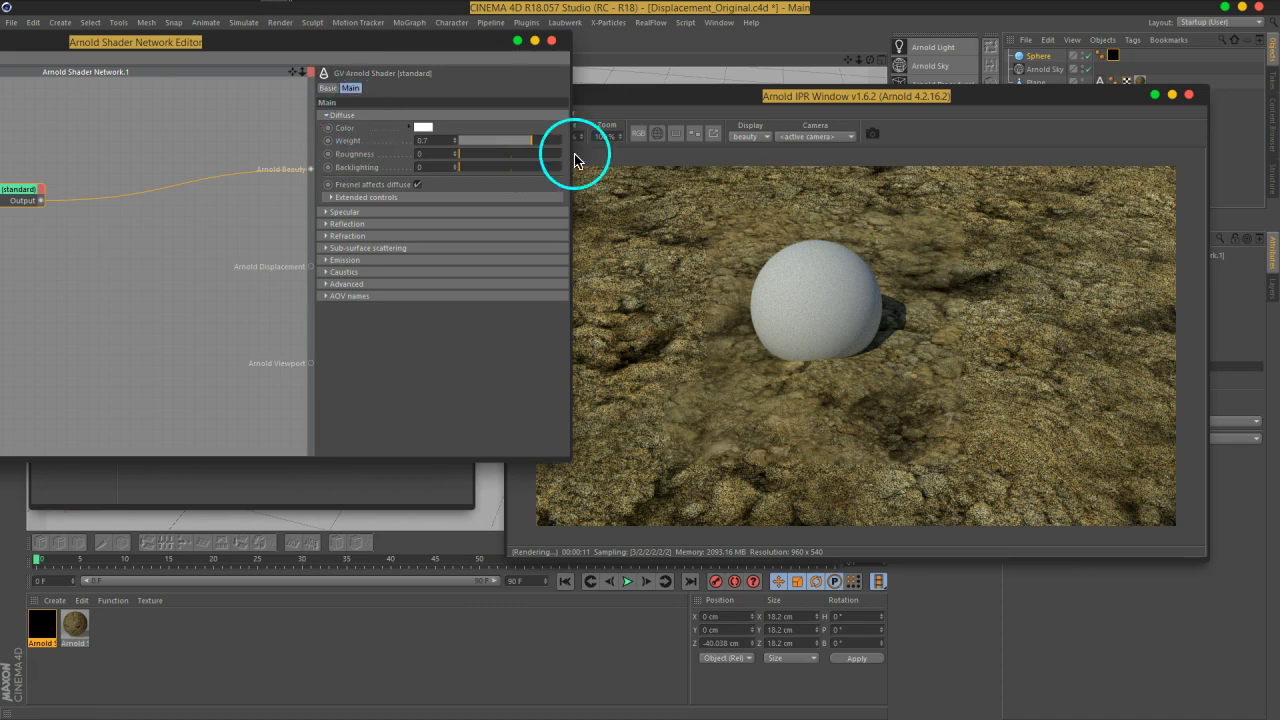
Step: Set Diffuse Weight to 0, raise Emission Scale above 0 and give emission a light blue colour
left_click_drag(533, 144, 458, 145)
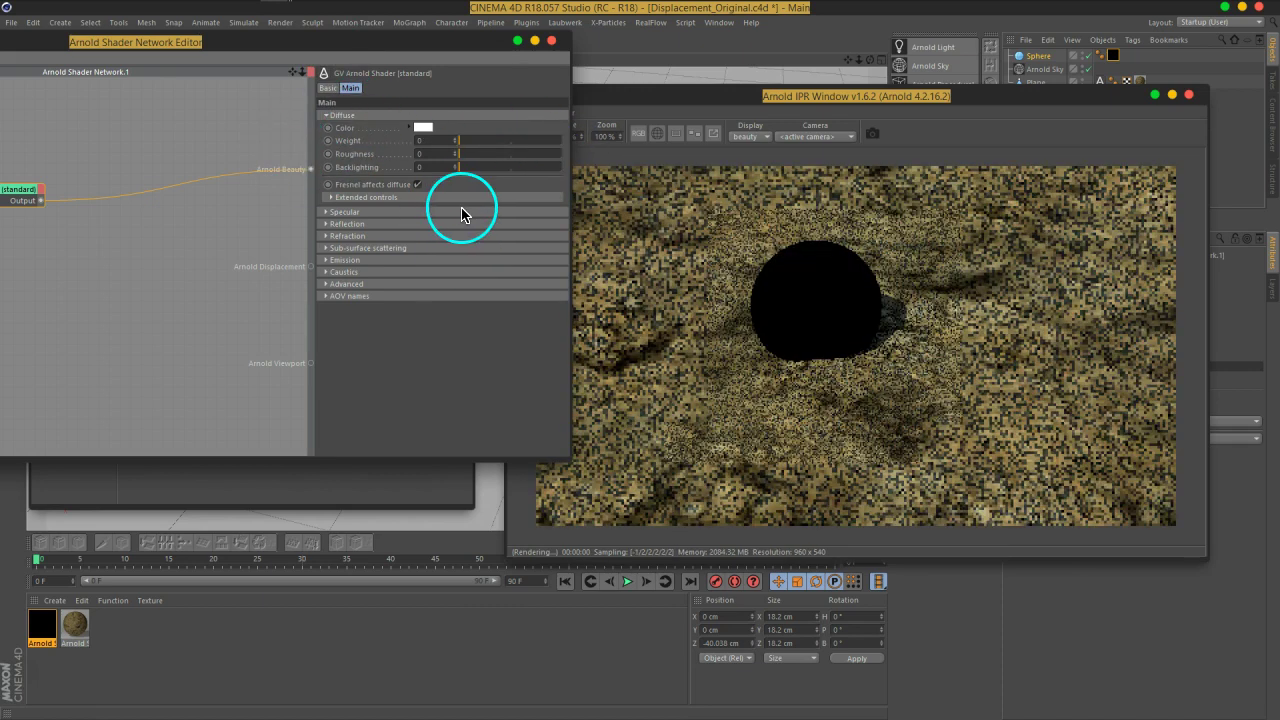
left_click(395, 116)
left_click(348, 175)
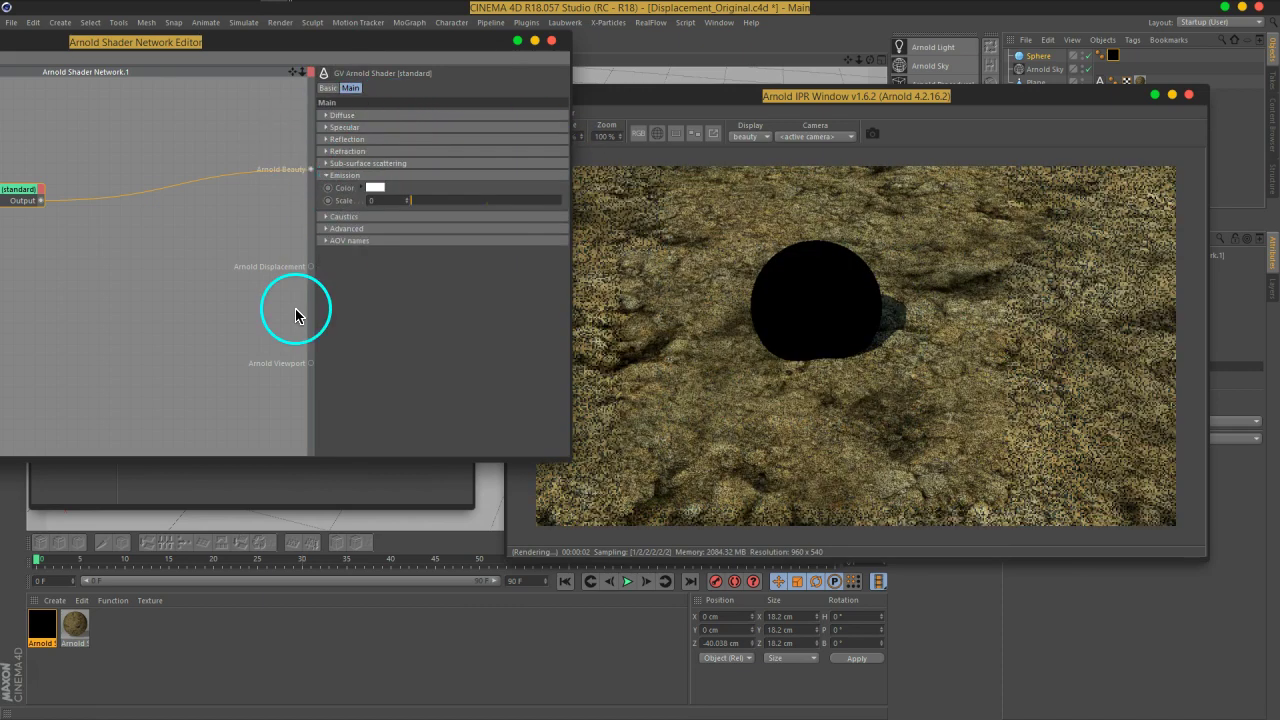
left_click_drag(414, 201, 551, 214)
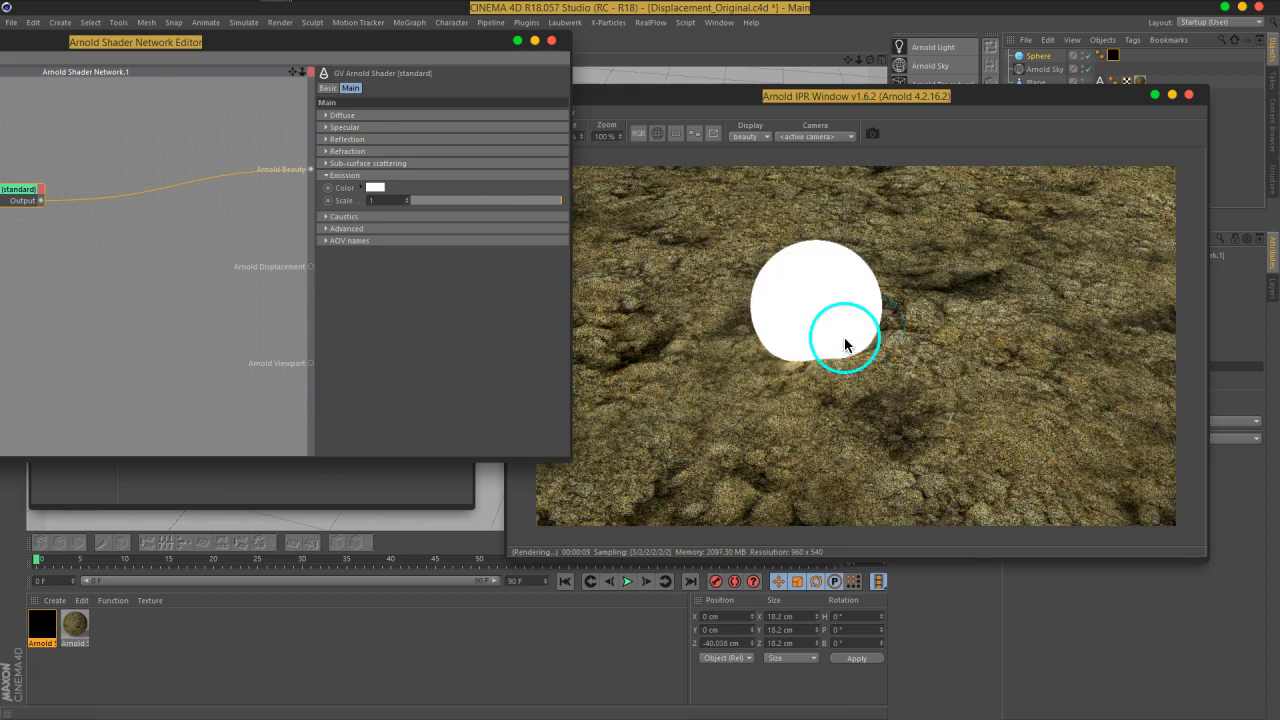
left_click(378, 188)
left_click_drag(383, 190, 419, 192)
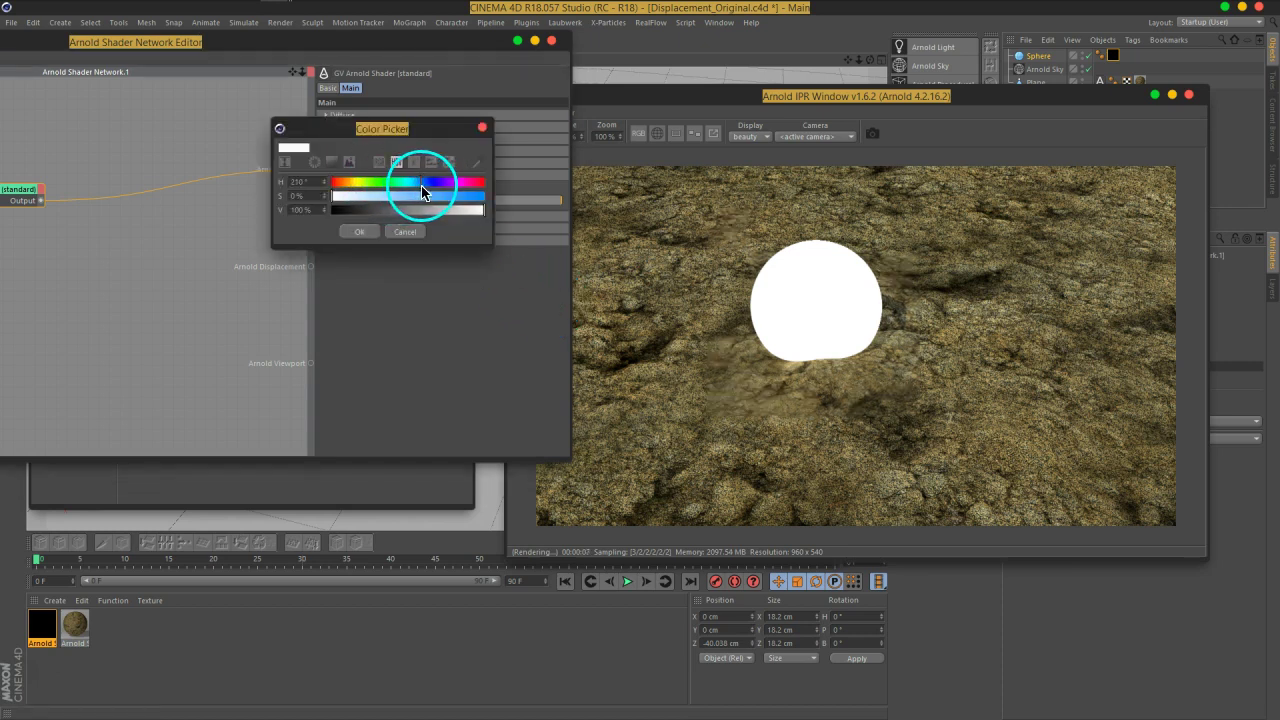
left_click(410, 196)
left_click(359, 231)
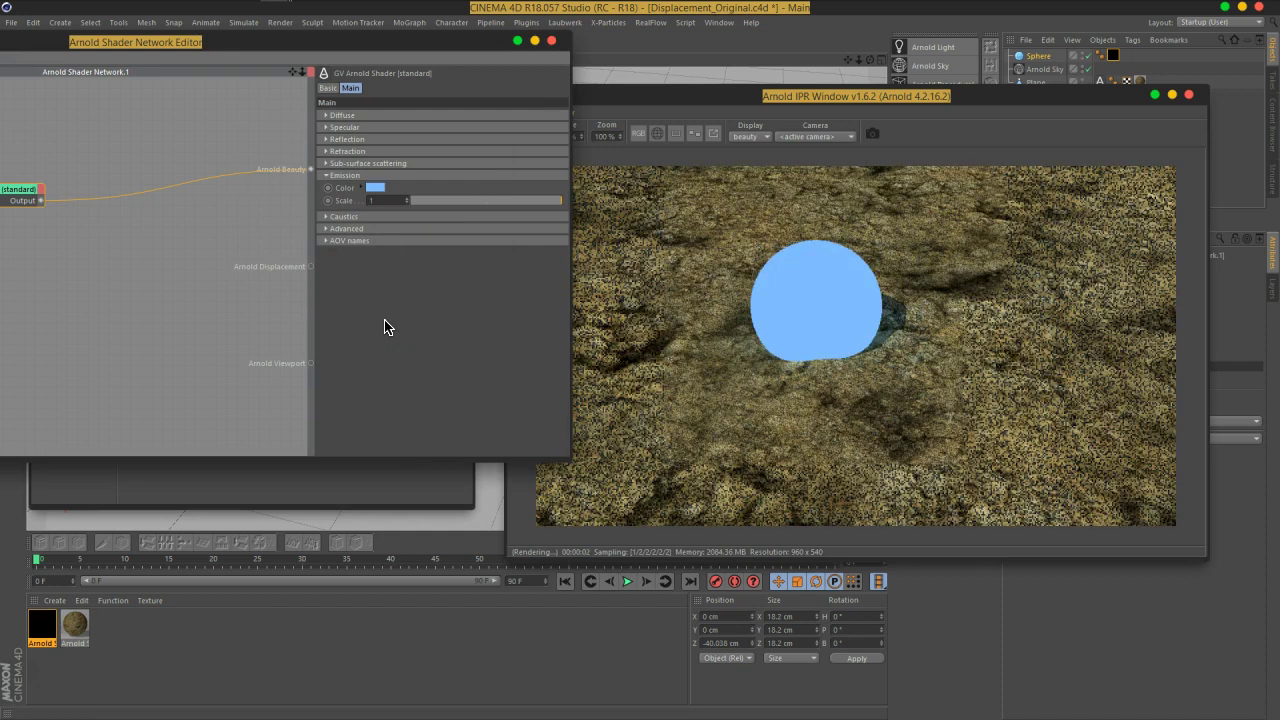
Step: Give the shader a blue diffuse colour, trying Diffuse Weight values around 0.51
left_click(345, 115)
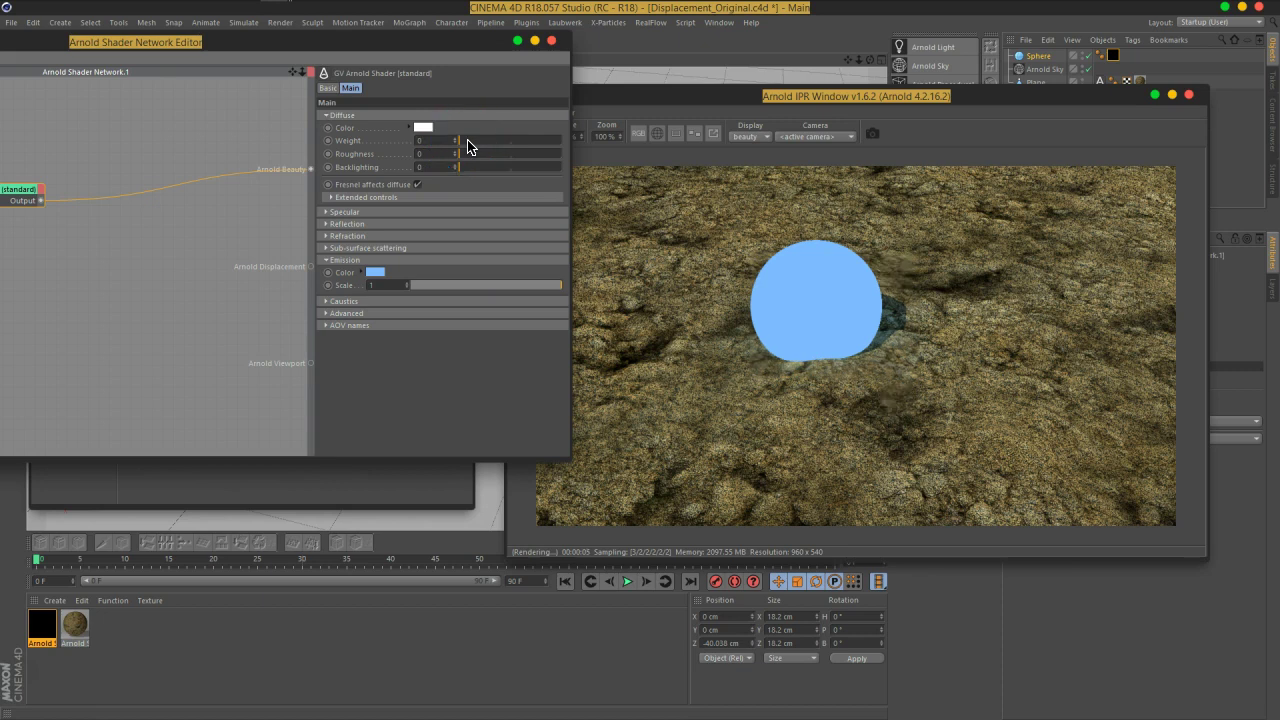
left_click_drag(467, 141, 486, 141)
left_click(483, 285)
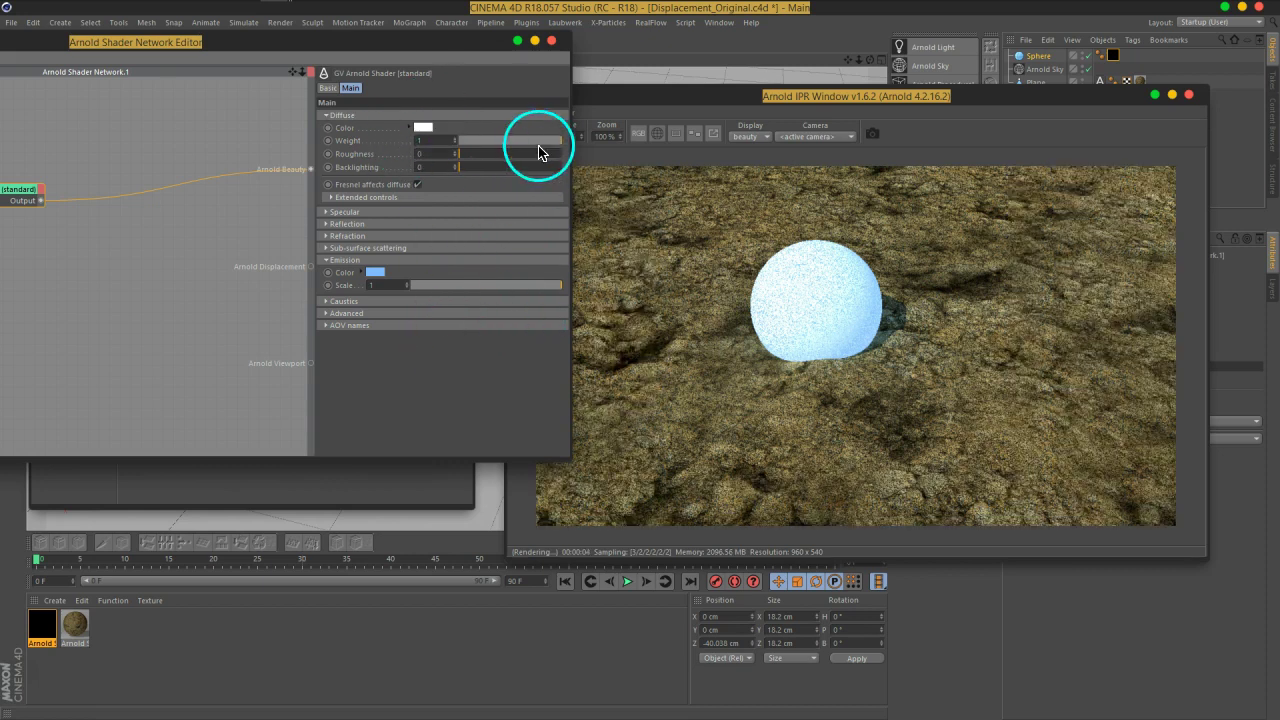
left_click(512, 141)
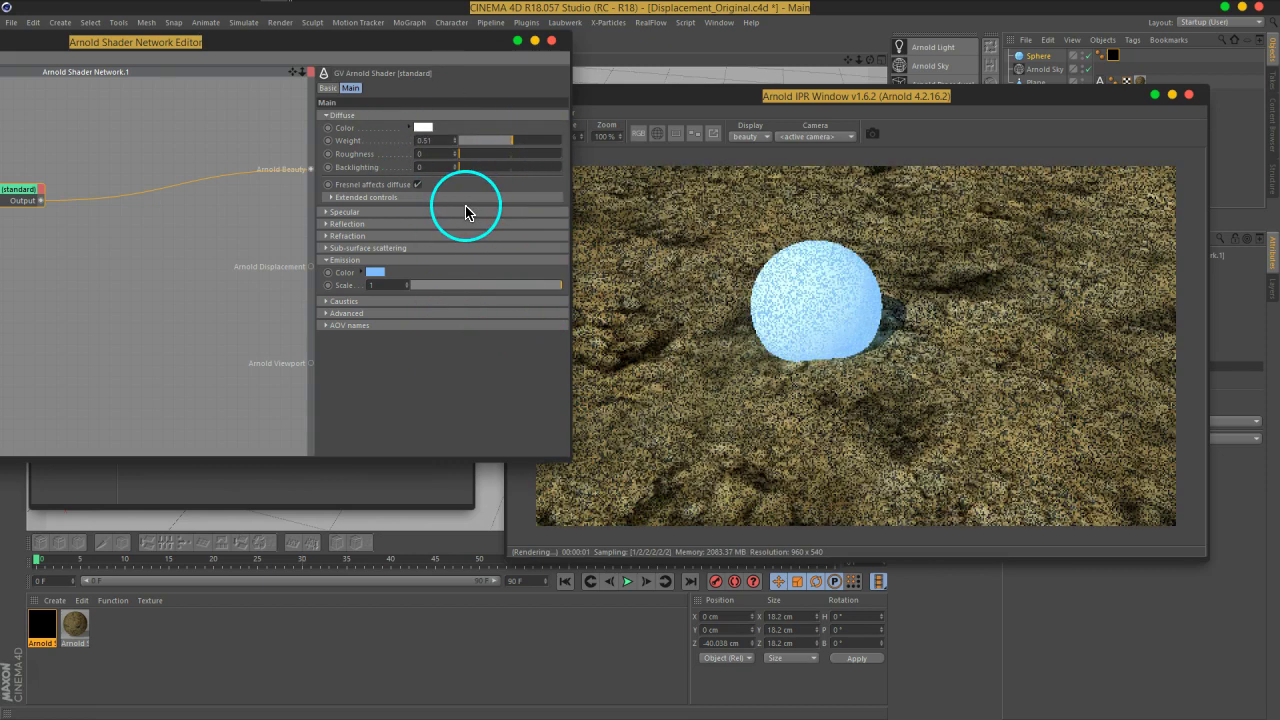
left_click(423, 128)
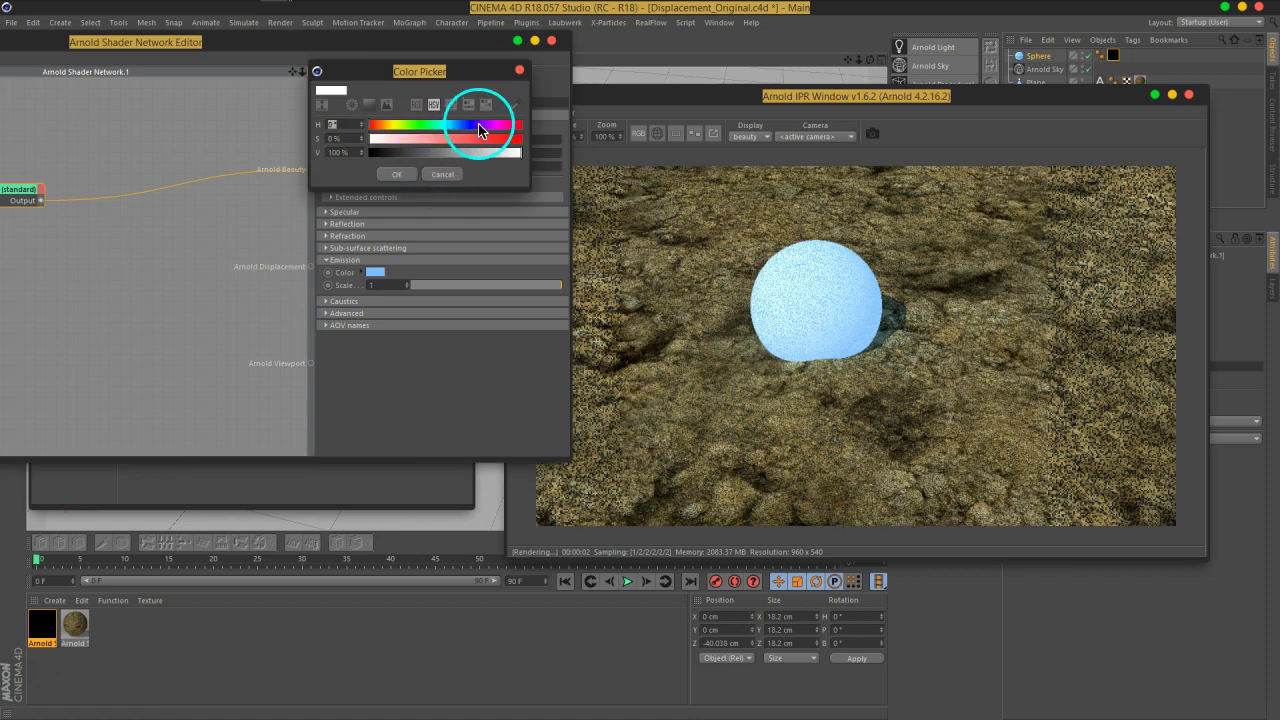
left_click_drag(480, 129, 456, 160)
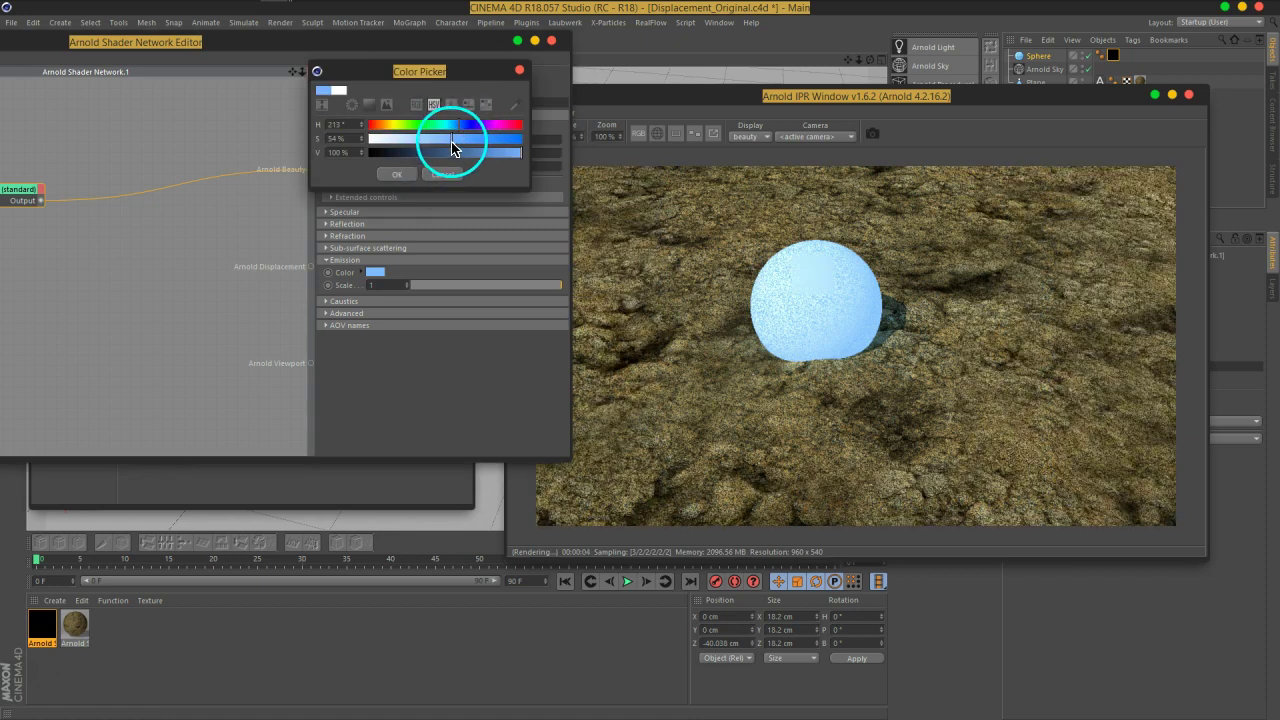
left_click(400, 175)
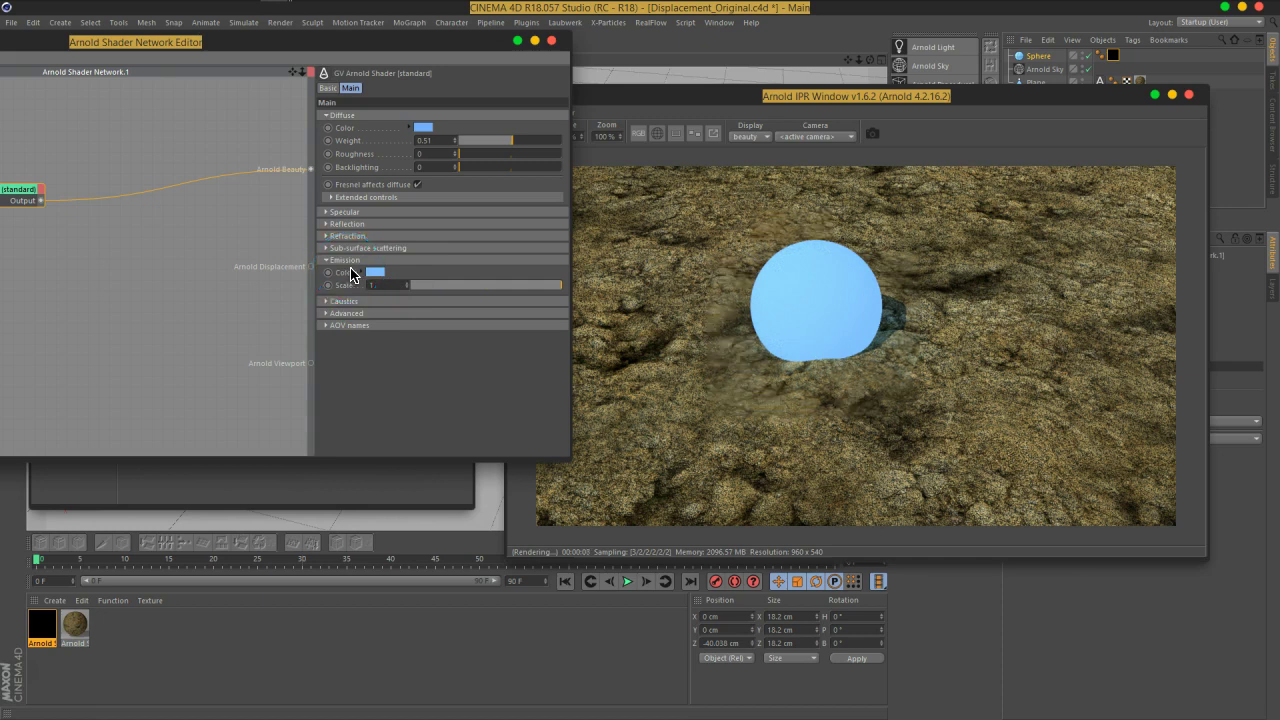
Step: Test emission at 4.23, set Diffuse Weight to 1, then bring emission back near 1
left_click_drag(410, 292, 408, 63)
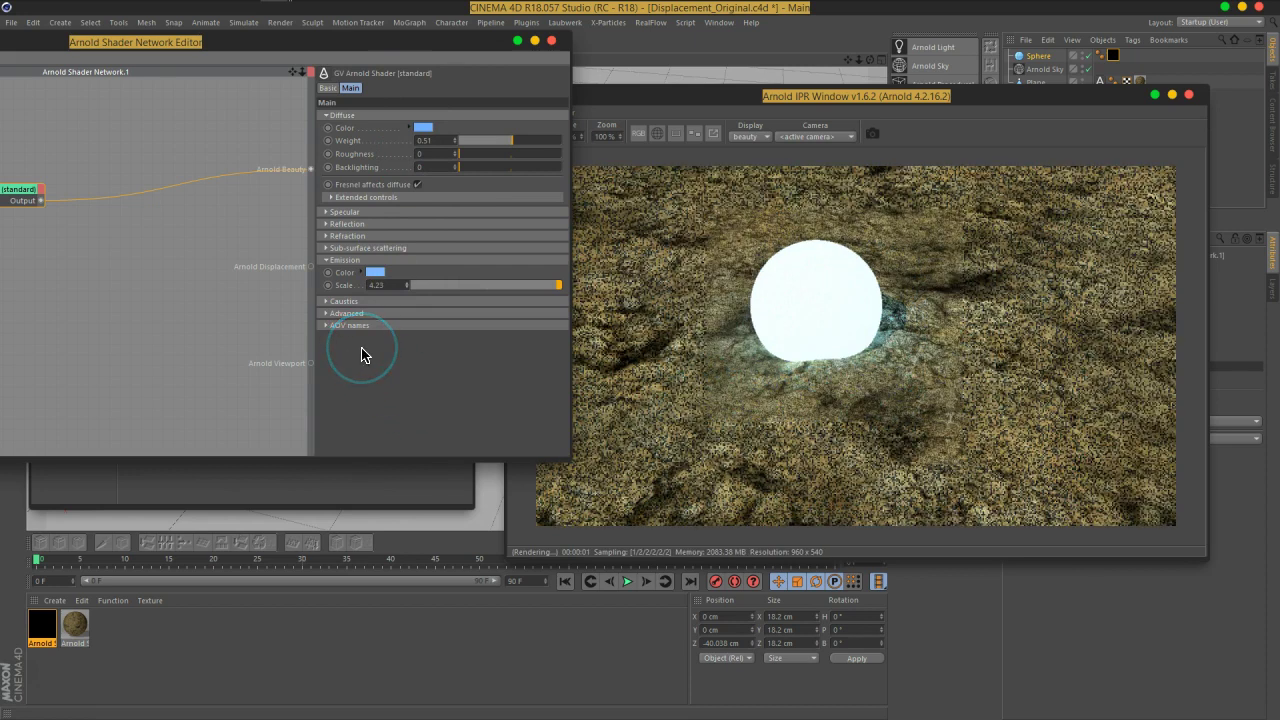
left_click_drag(510, 141, 640, 150)
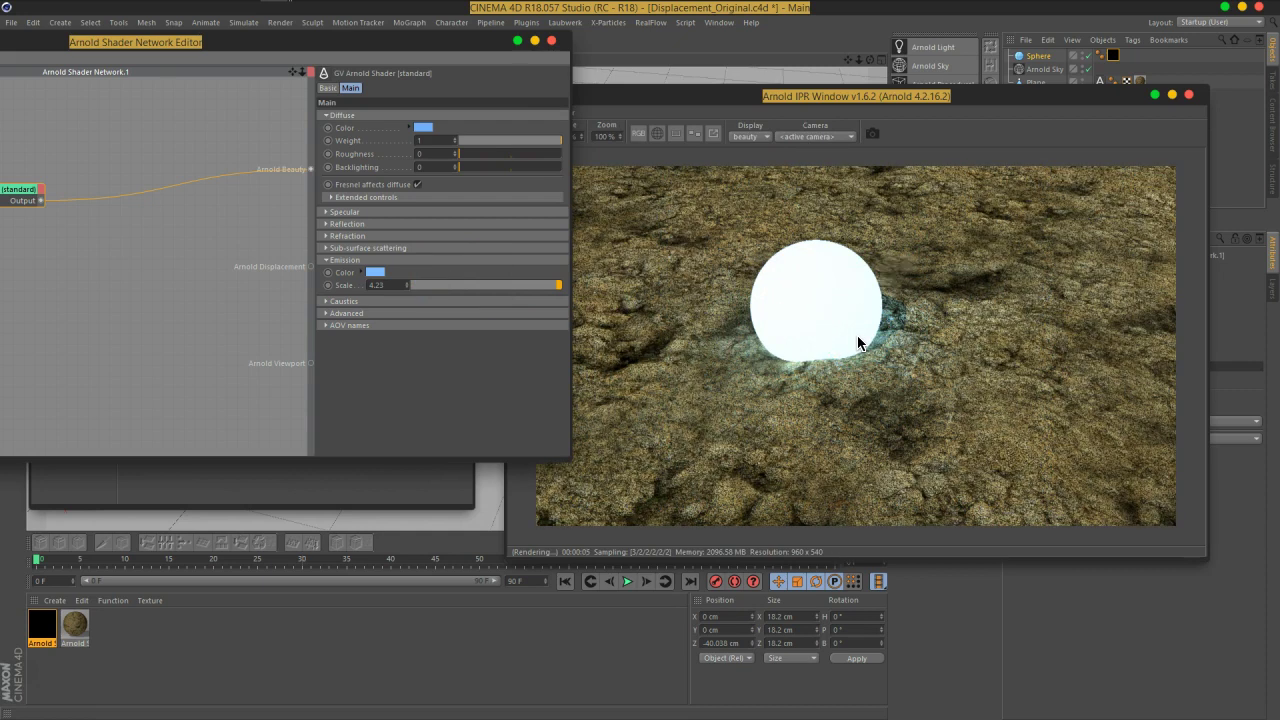
left_click_drag(552, 288, 626, 283)
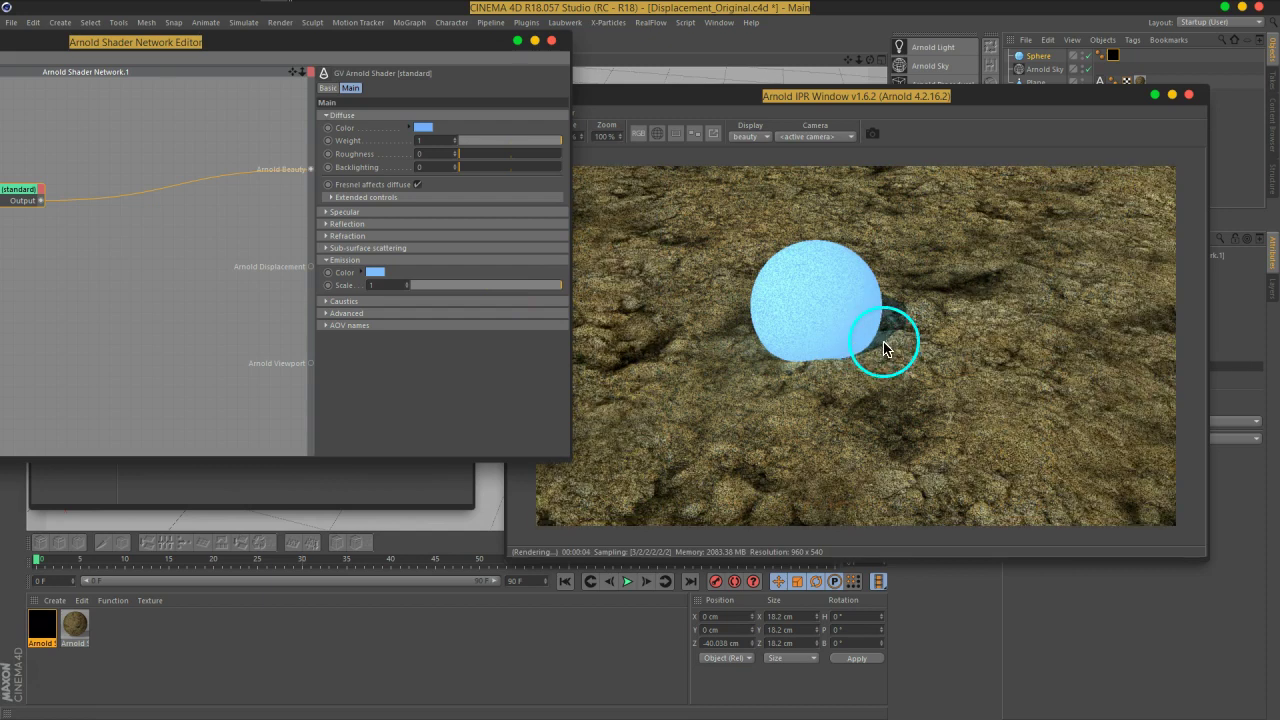
mouse_move(975, 107)
left_mouse_down()
mouse_move(955, 70)
mouse_move(625, 87)
left_mouse_up()
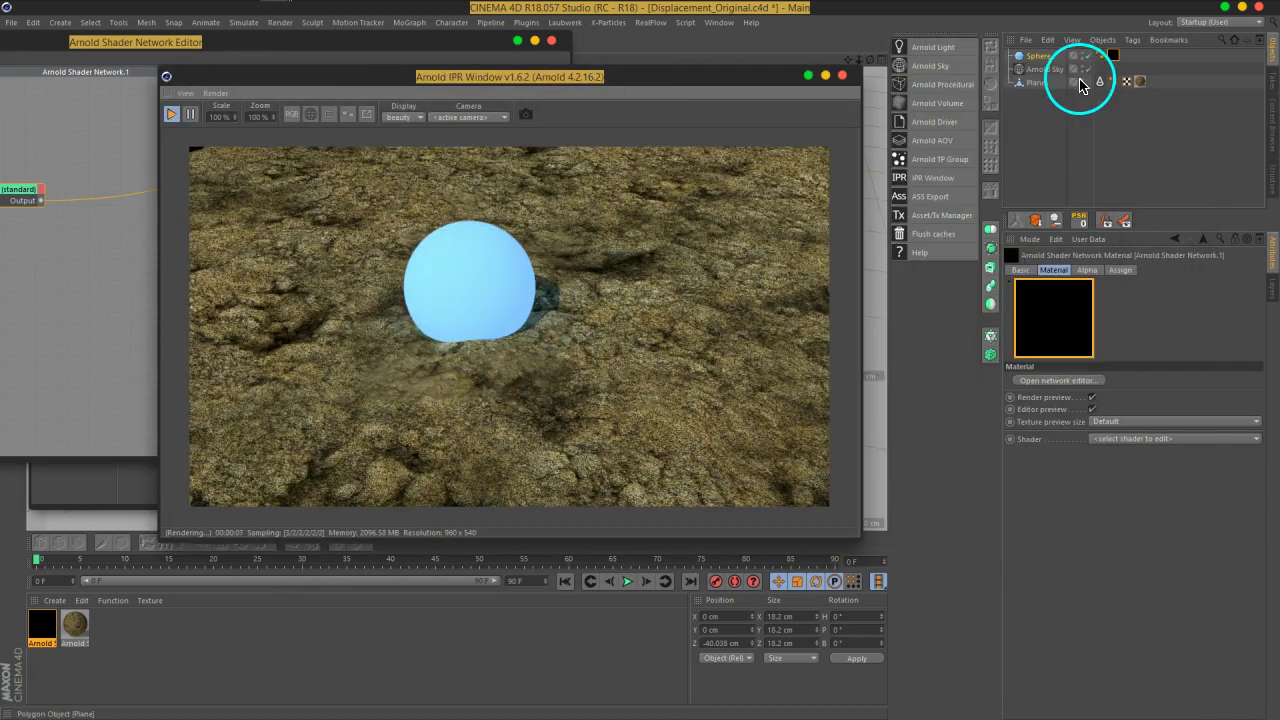
Step: Dim the Arnold Sky intensity down to 0.32
left_click(1042, 69)
left_click_drag(1140, 380, 1132, 388)
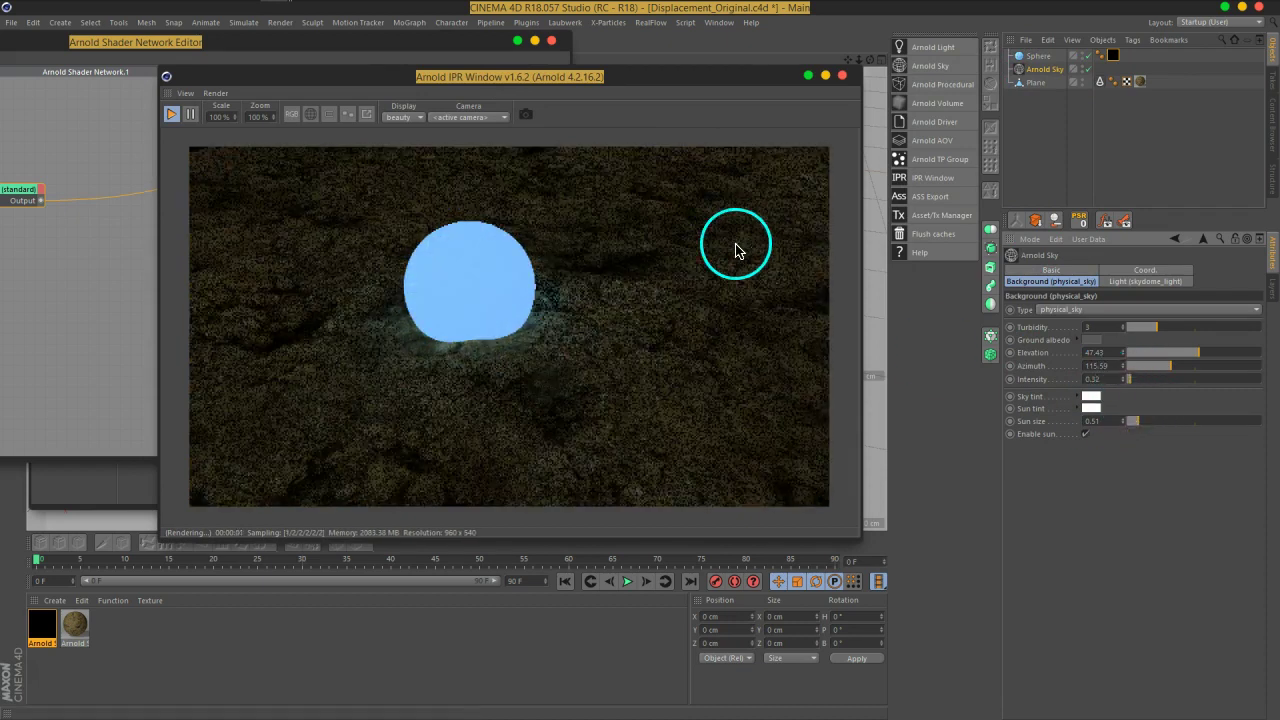
mouse_move(624, 85)
left_mouse_down()
mouse_move(727, 88)
mouse_move(980, 46)
left_mouse_up()
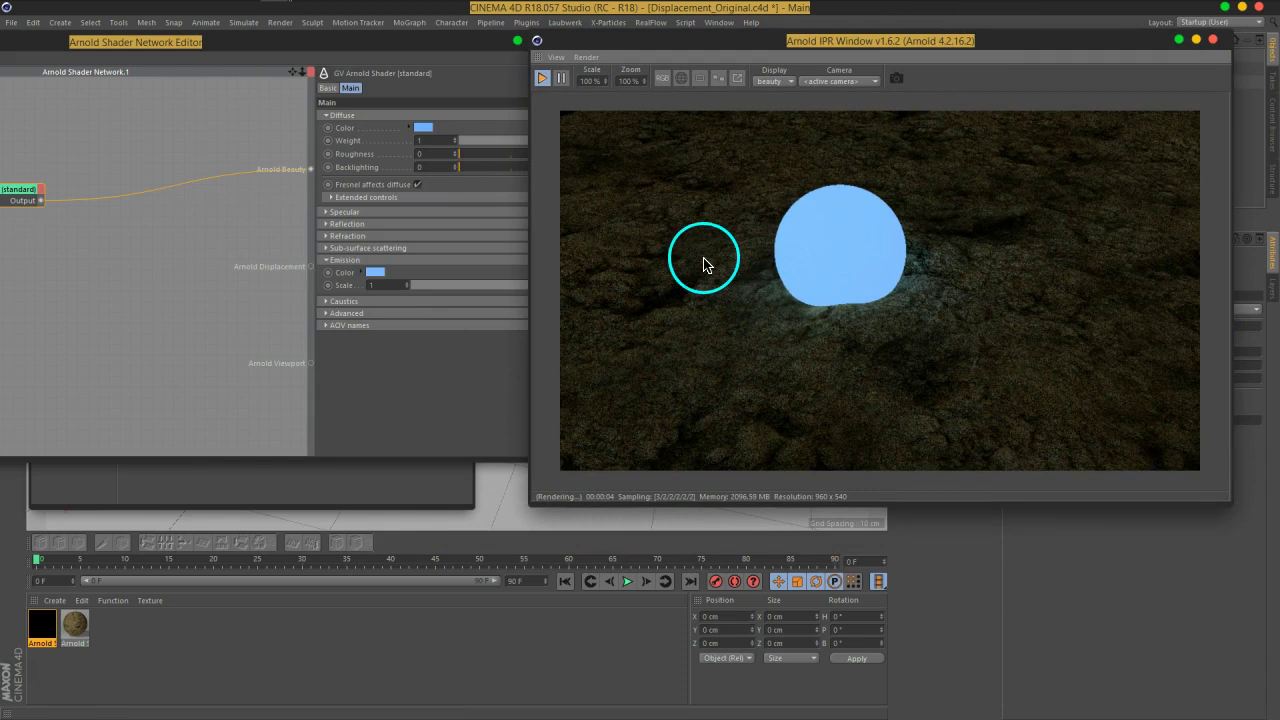
Step: Raise the sphere shader's Emission Scale to 1.91
left_click(388, 368)
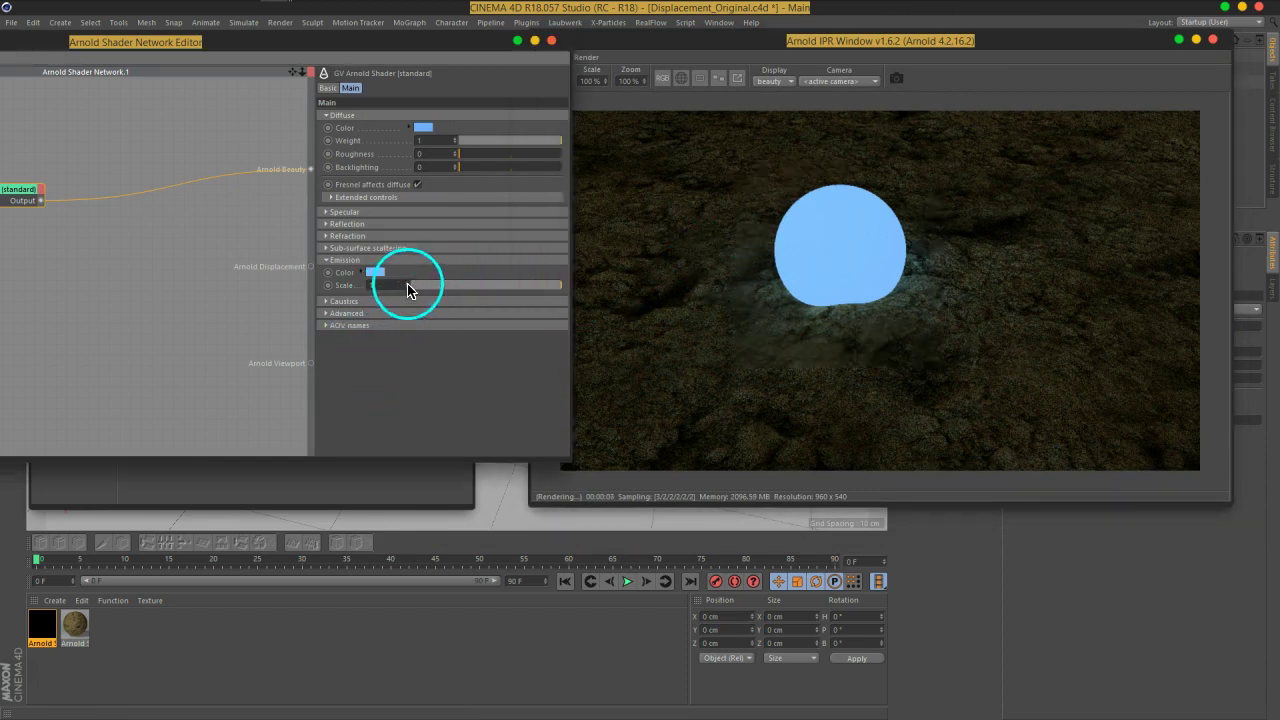
type("1.5")
key("Return")
left_click(389, 285)
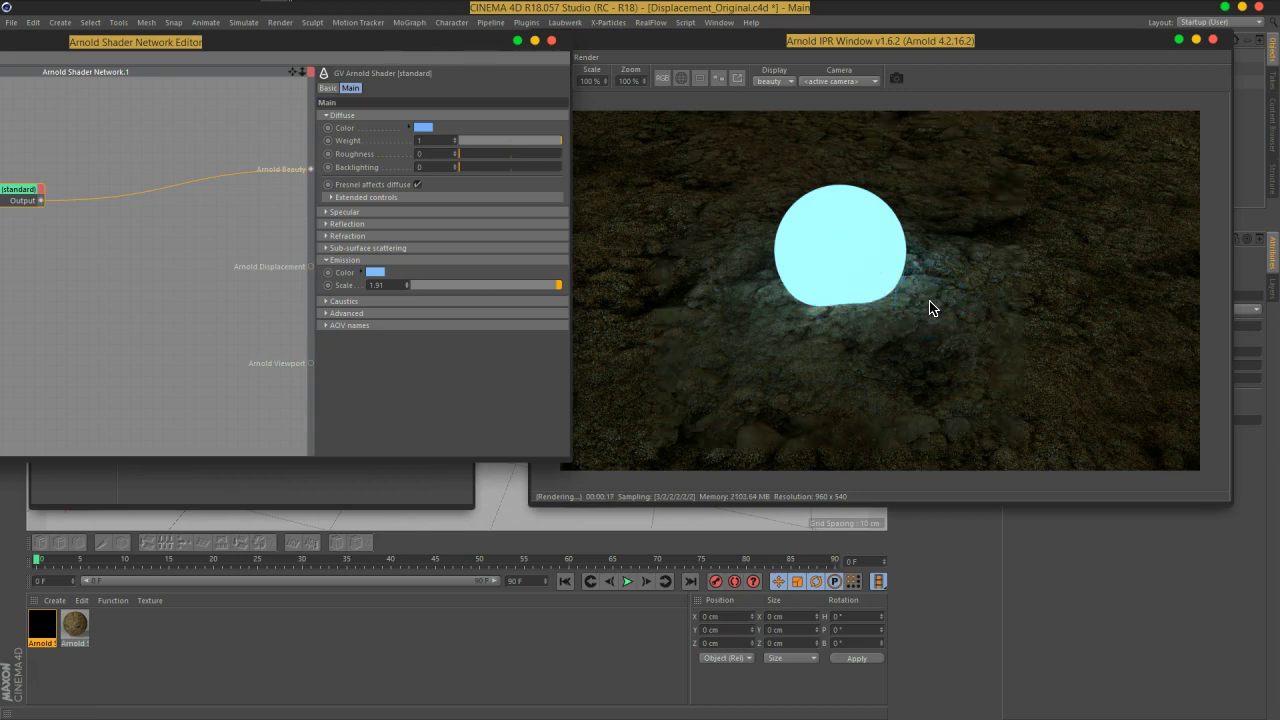
Step: Try out refraction and specular roughness, returning refraction weight and IOR to 0
left_click(358, 238)
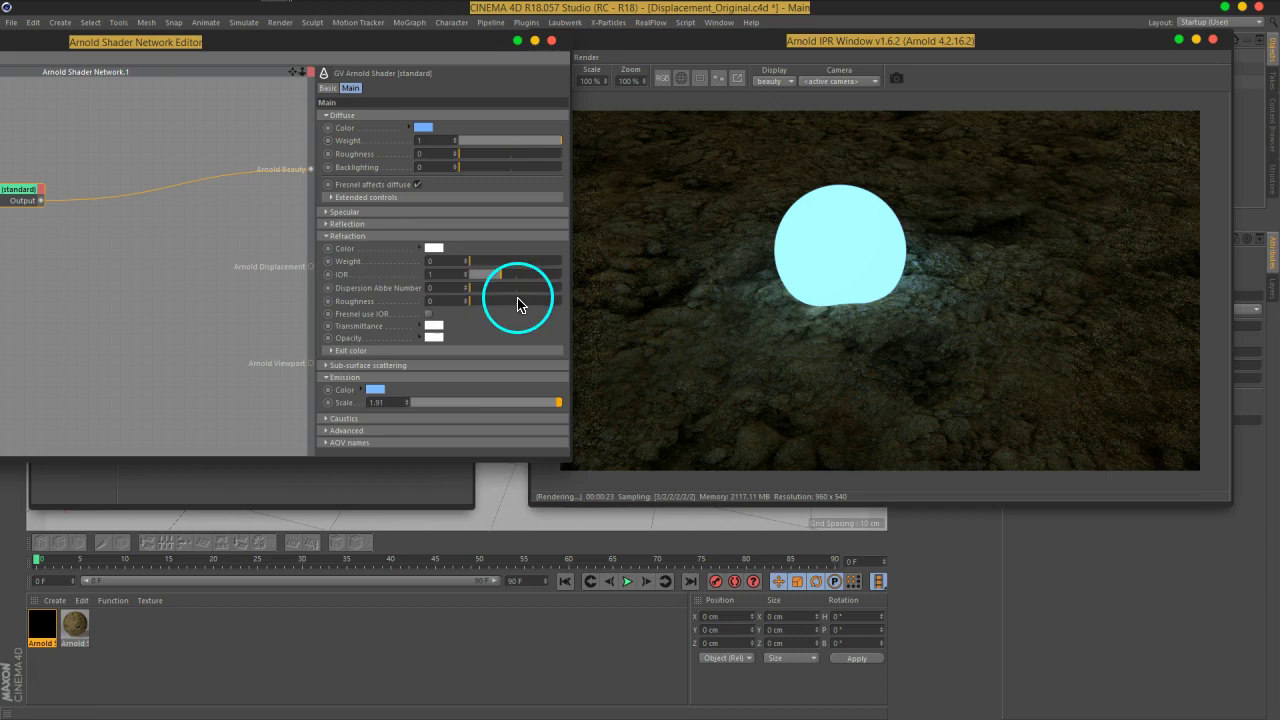
mouse_move(474, 262)
left_mouse_down()
mouse_move(545, 275)
mouse_move(408, 264)
left_mouse_up()
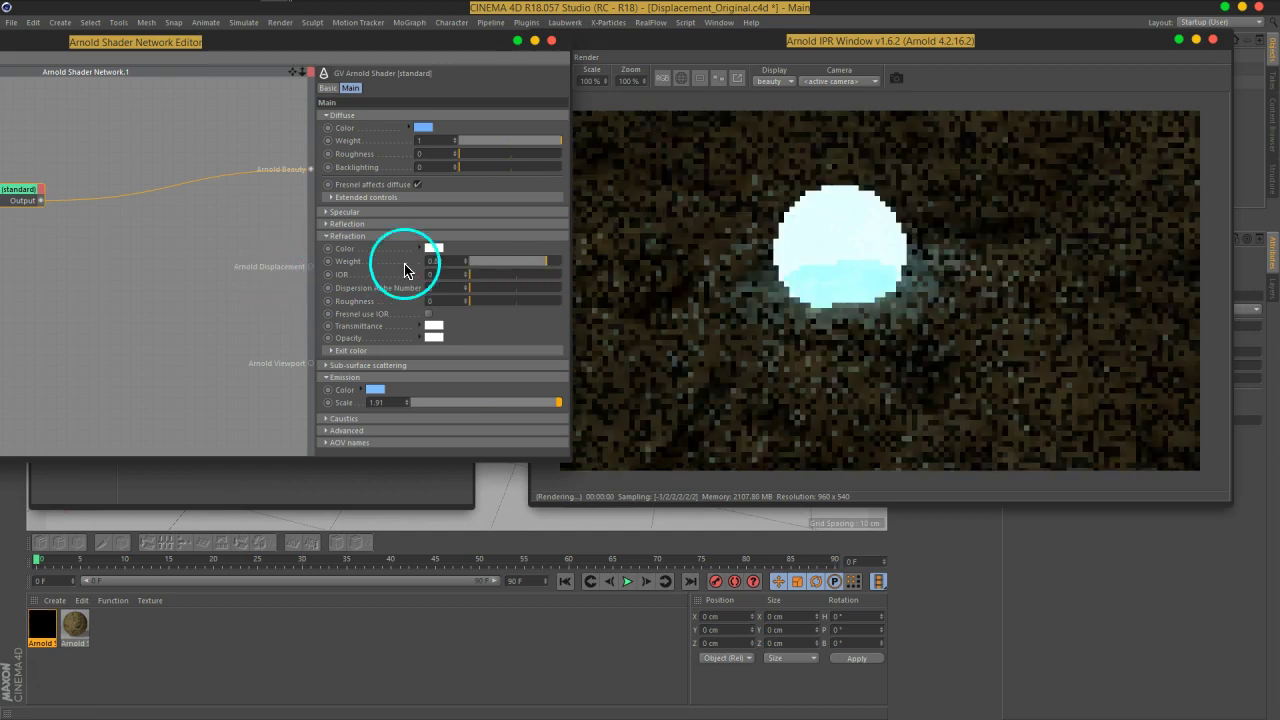
left_click_drag(486, 274, 305, 252)
left_click(348, 236)
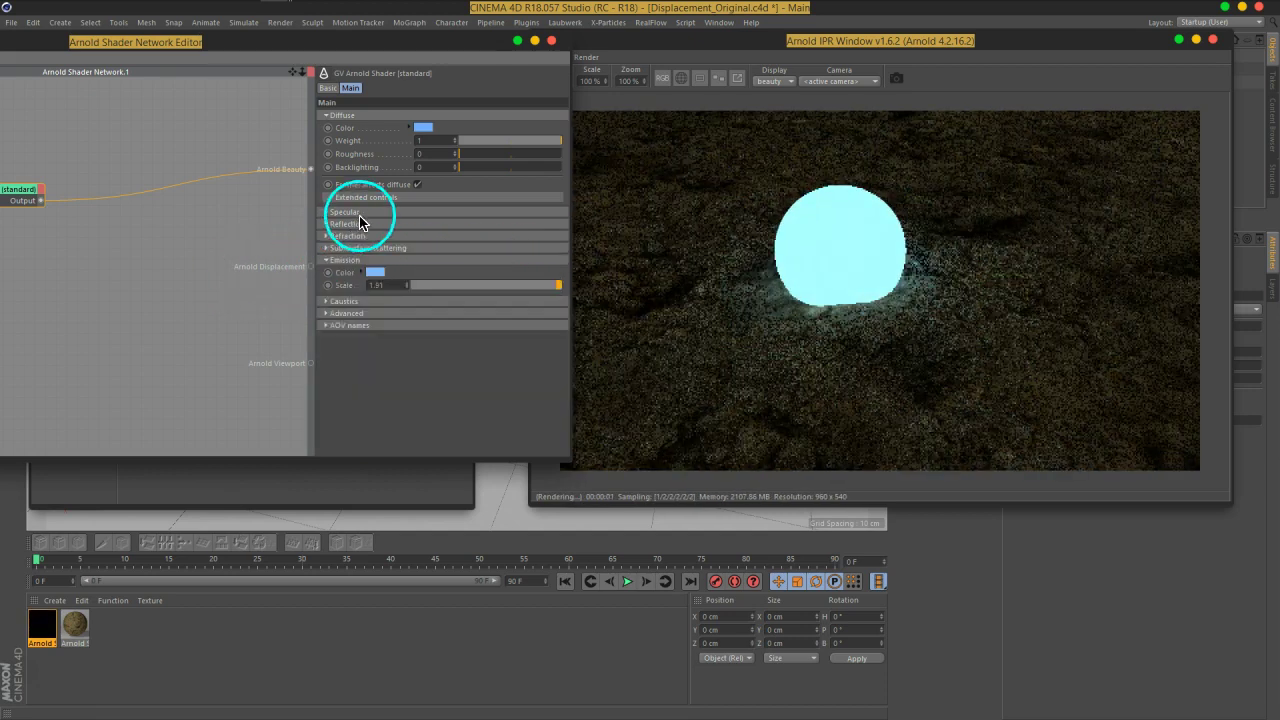
left_click(348, 212)
left_click_drag(480, 246, 508, 241)
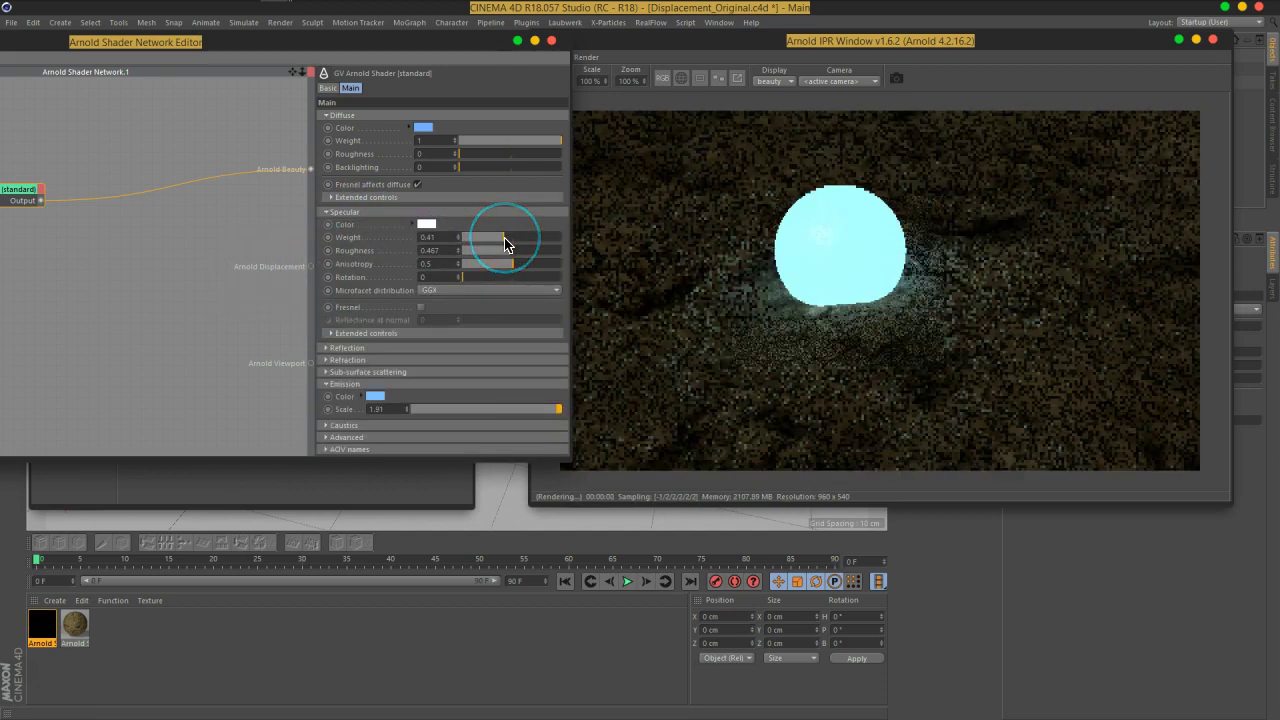
left_click(432, 250)
left_click(371, 213)
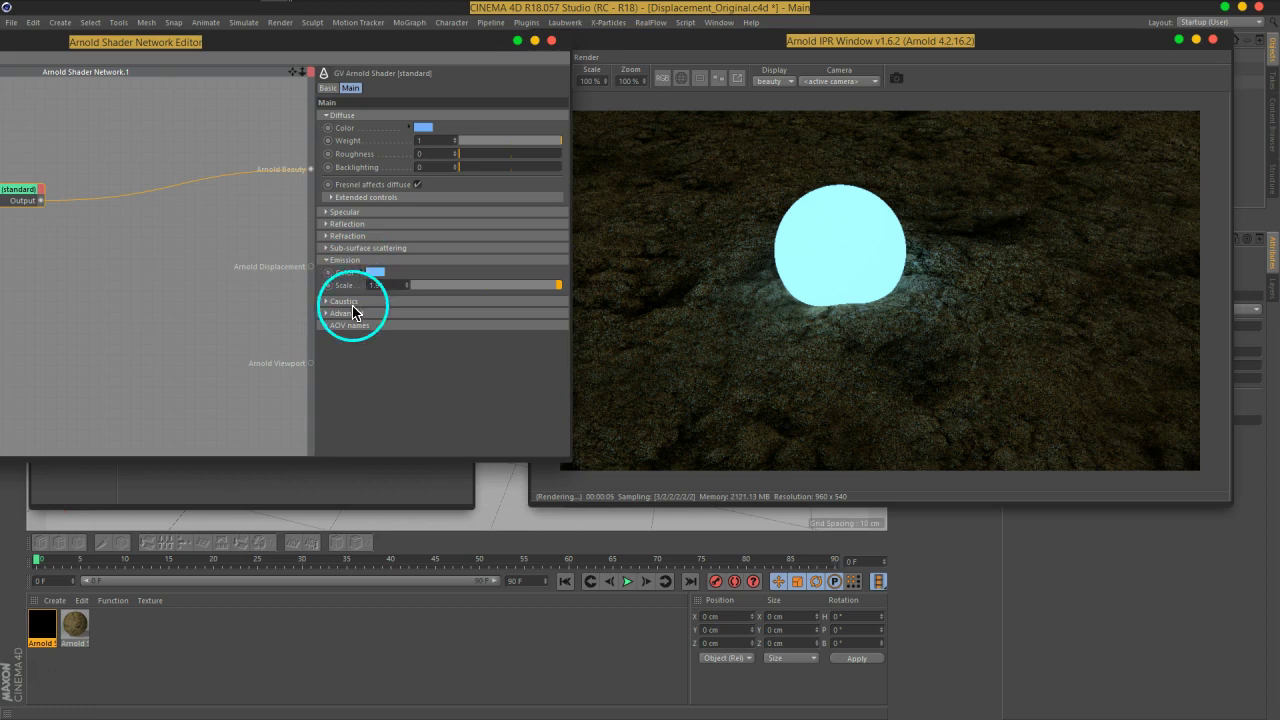
Step: Give the sub-surface scattering an orange colour at weight 0.4
left_click(352, 249)
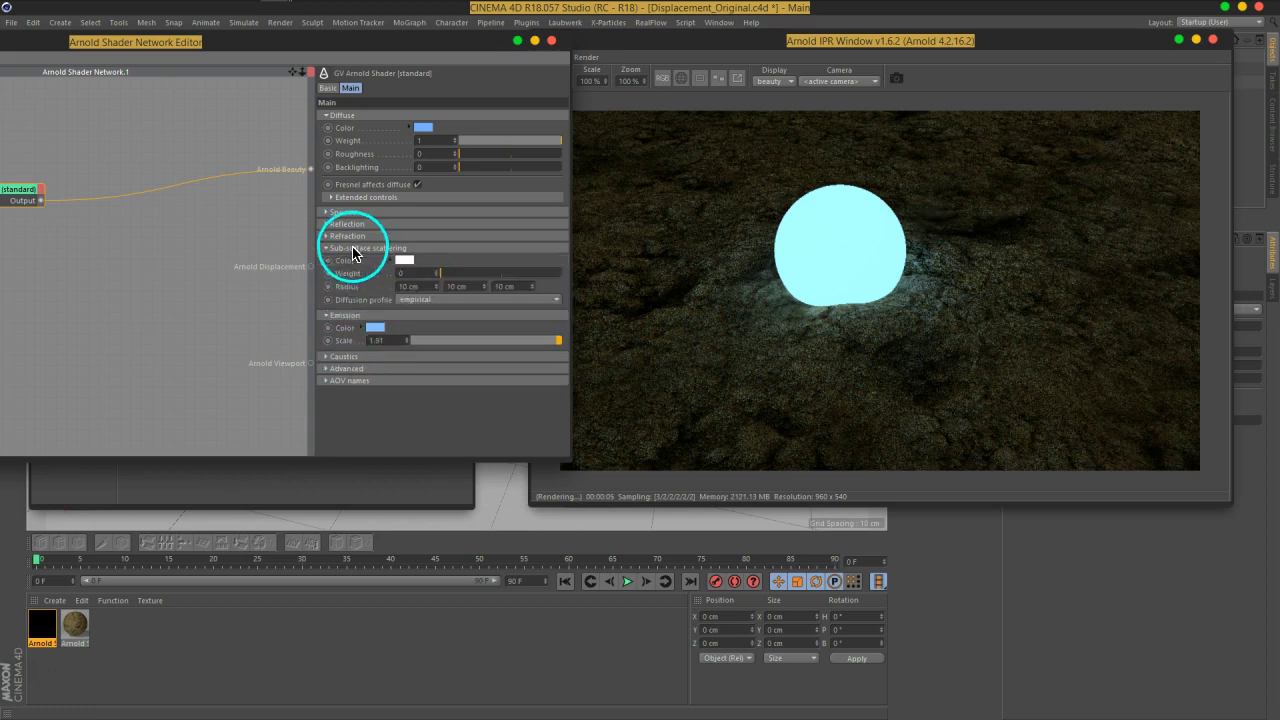
left_click(405, 262)
mouse_move(377, 263)
left_mouse_down()
mouse_move(372, 273)
mouse_move(507, 281)
mouse_move(534, 271)
left_mouse_up()
left_click(385, 307)
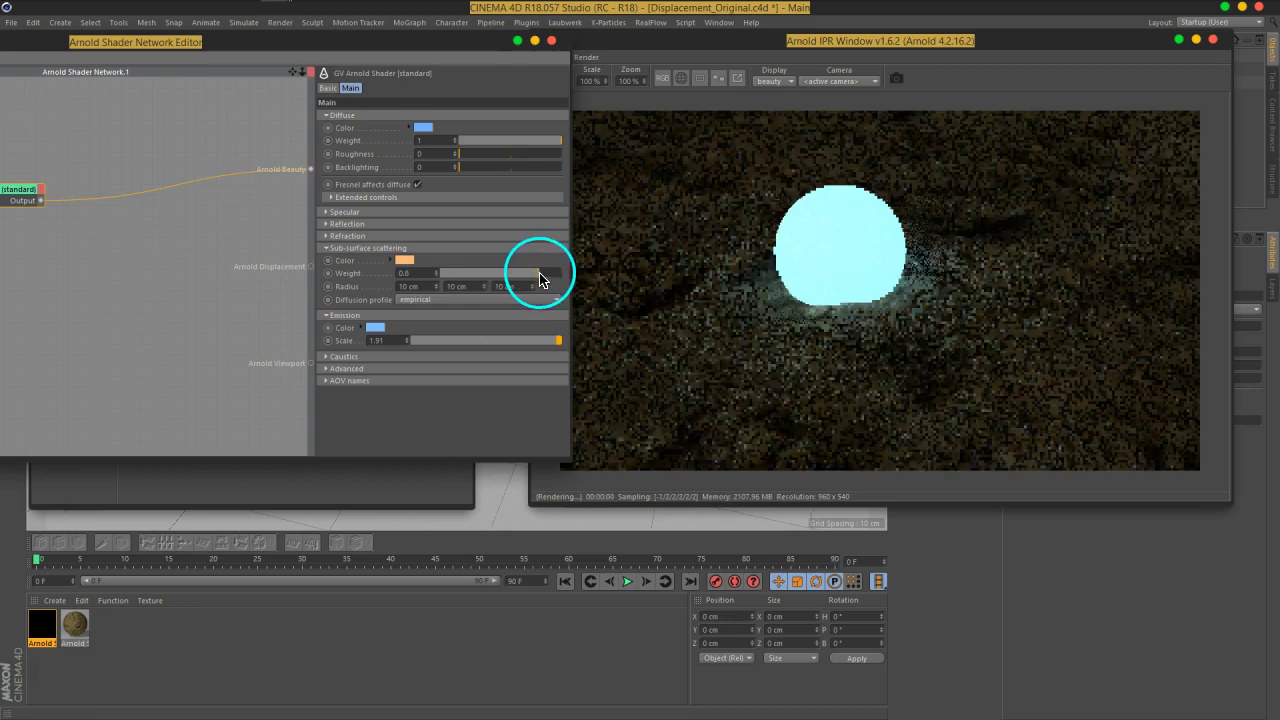
Step: Adjust the emission strength, finishing with Emission Scale at 2.04
left_click_drag(373, 335, 536, 345)
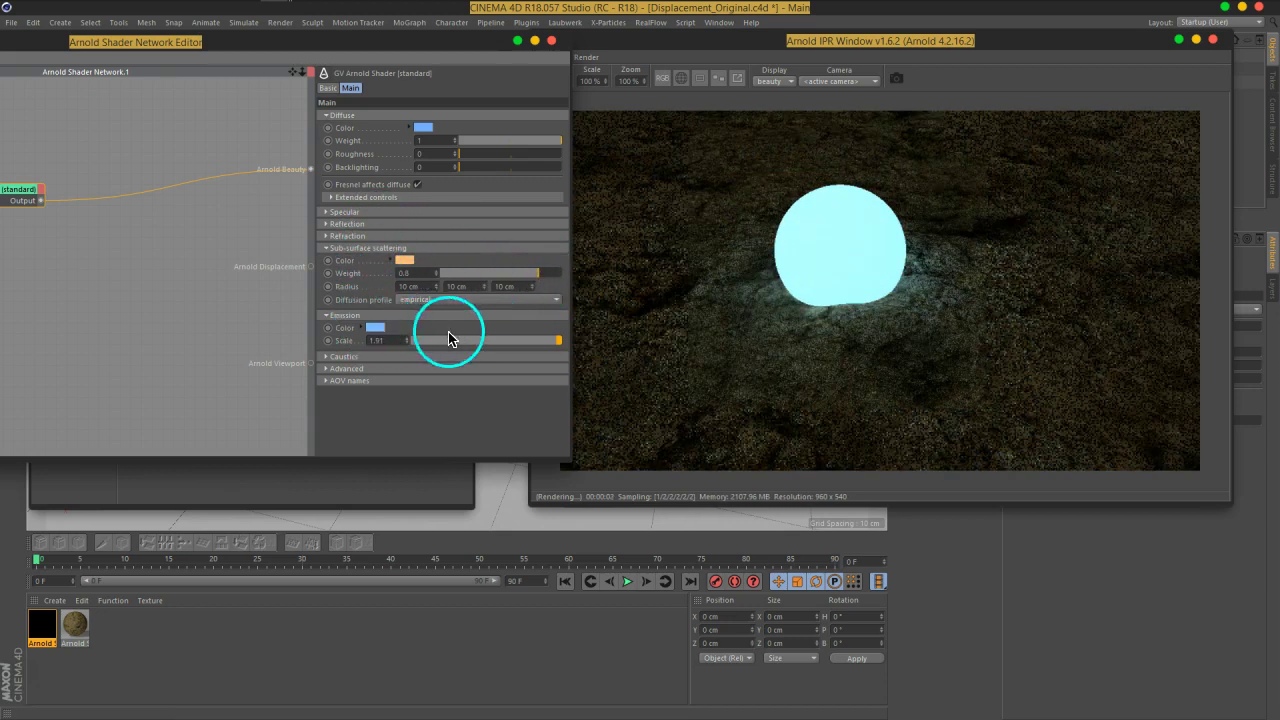
left_click_drag(536, 345, 577, 345)
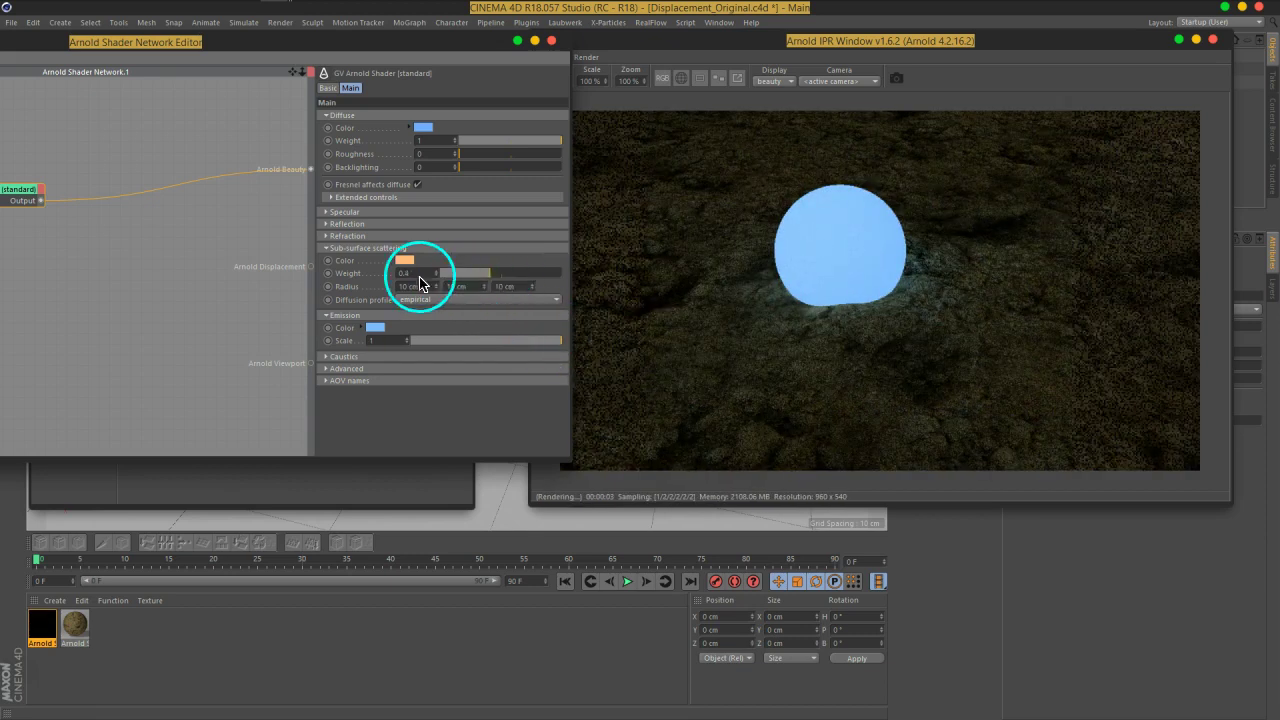
left_click(366, 249)
left_click(358, 262)
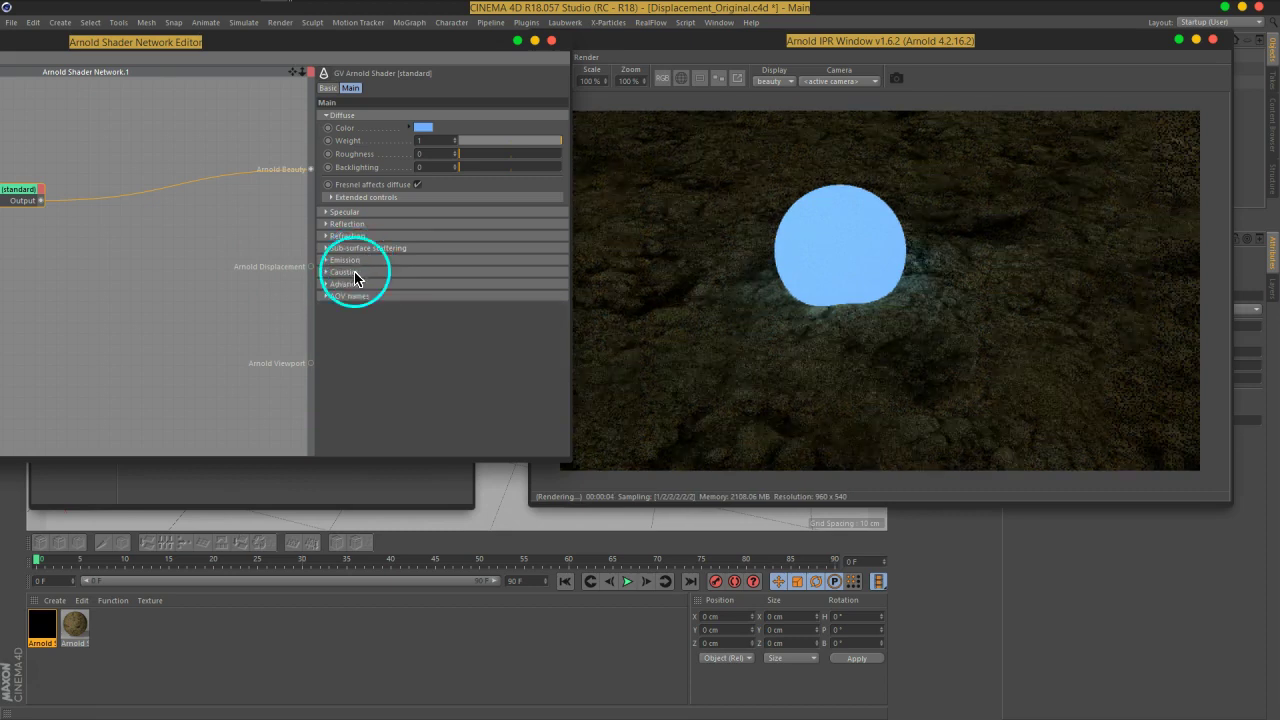
left_click(370, 261)
left_click_drag(408, 295, 408, 336)
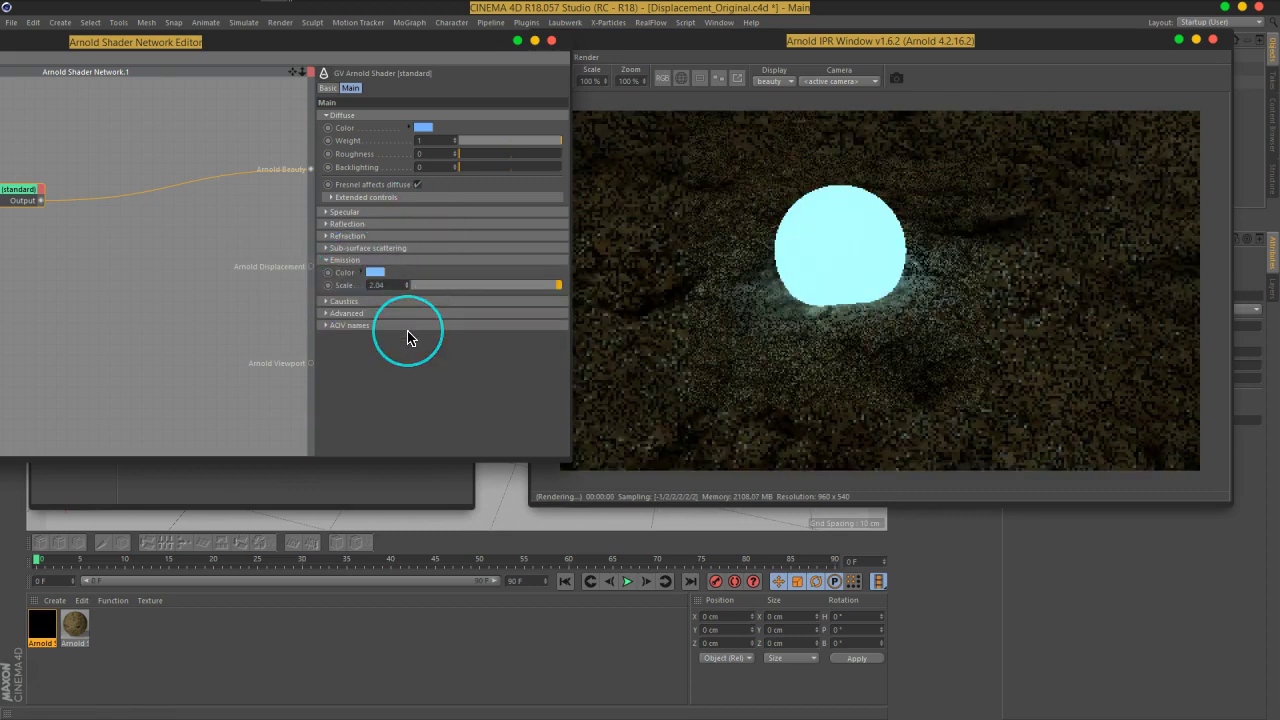